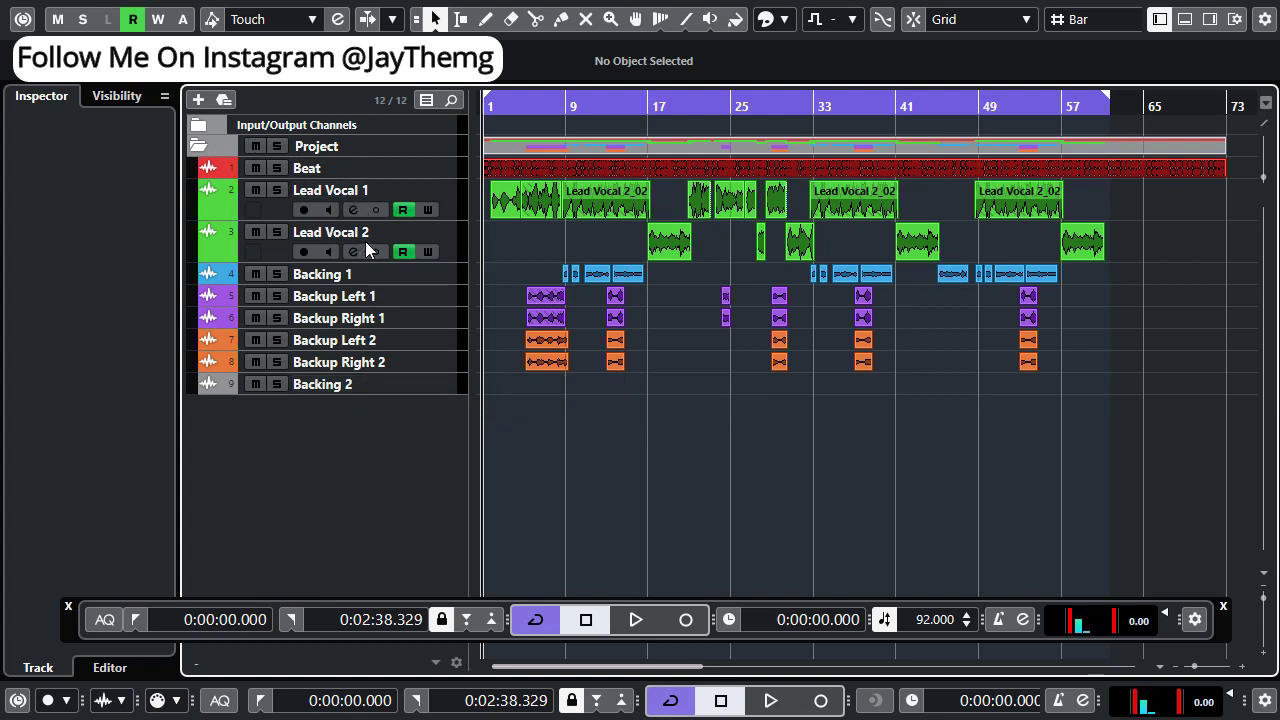
Check the pan settings of the Backup Left 1 and Backup Right 1 tracks
{"action": "left_click", "coordinate": [386, 300]}
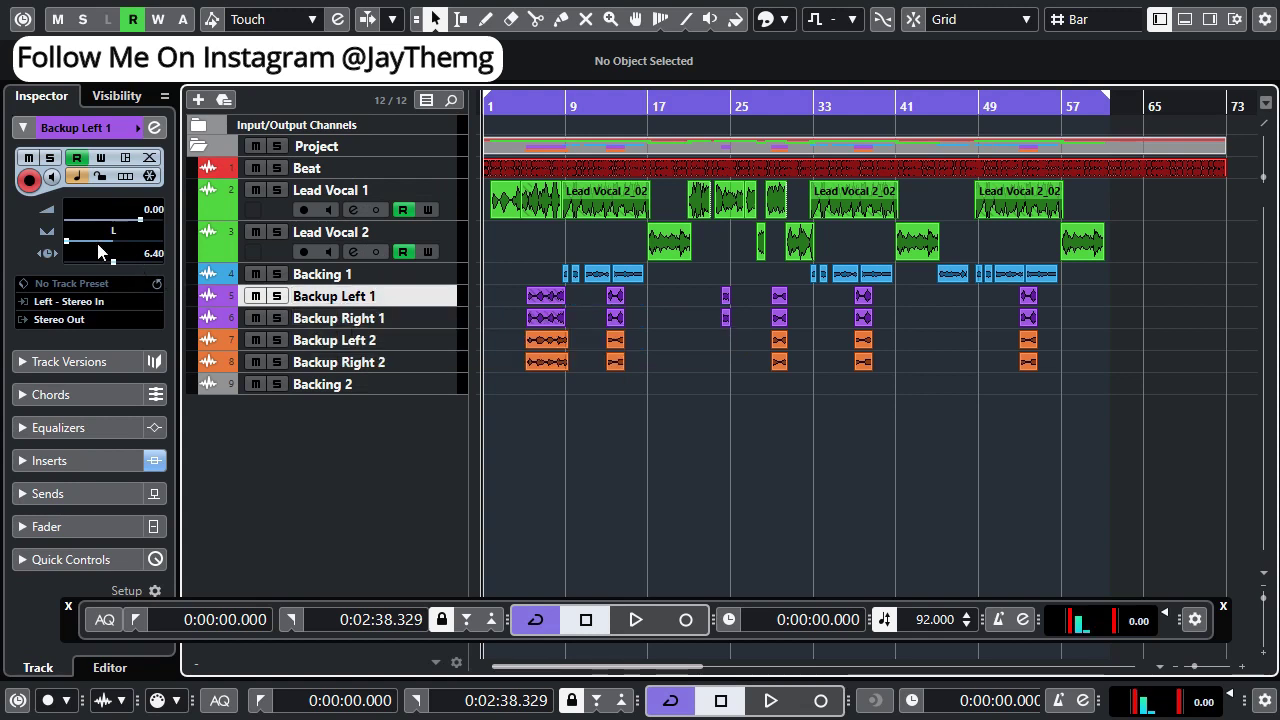
{"action": "left_click", "coordinate": [365, 320]}
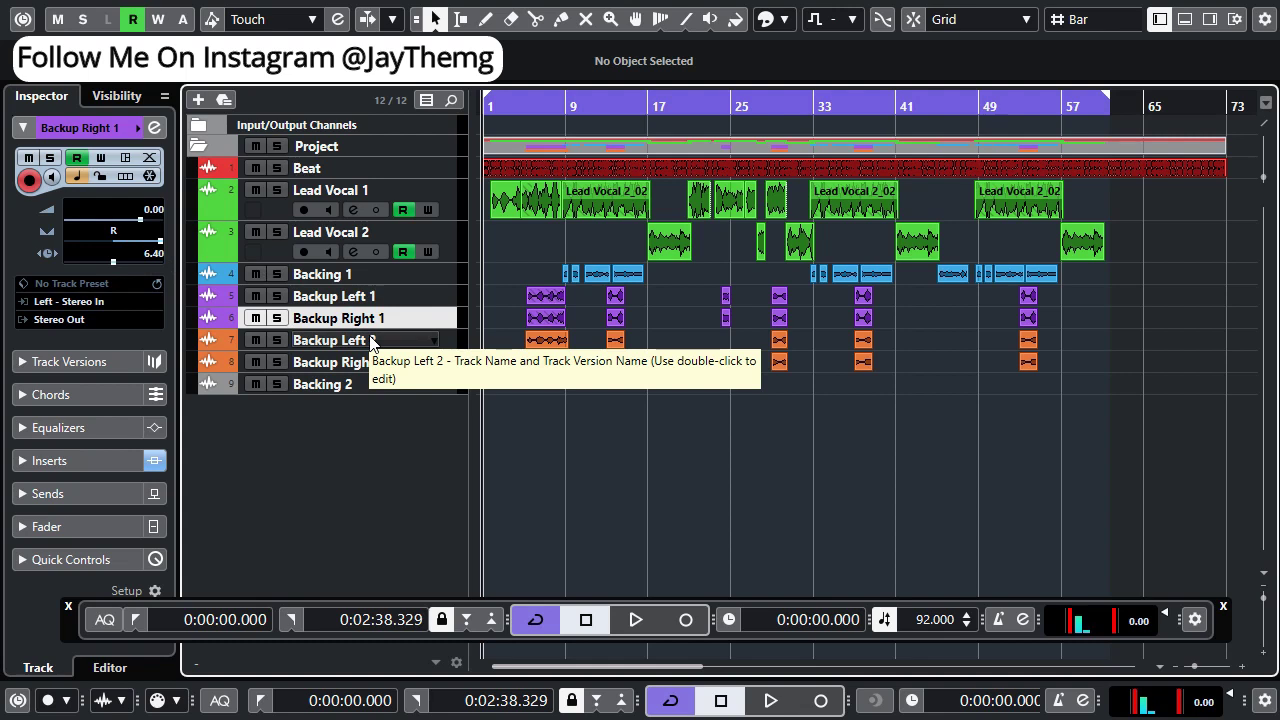
Open the Lead Vocal 1 channel settings and inspect the key and scale in its Auto-Tune EFX insert
{"action": "left_click", "coordinate": [350, 205]}
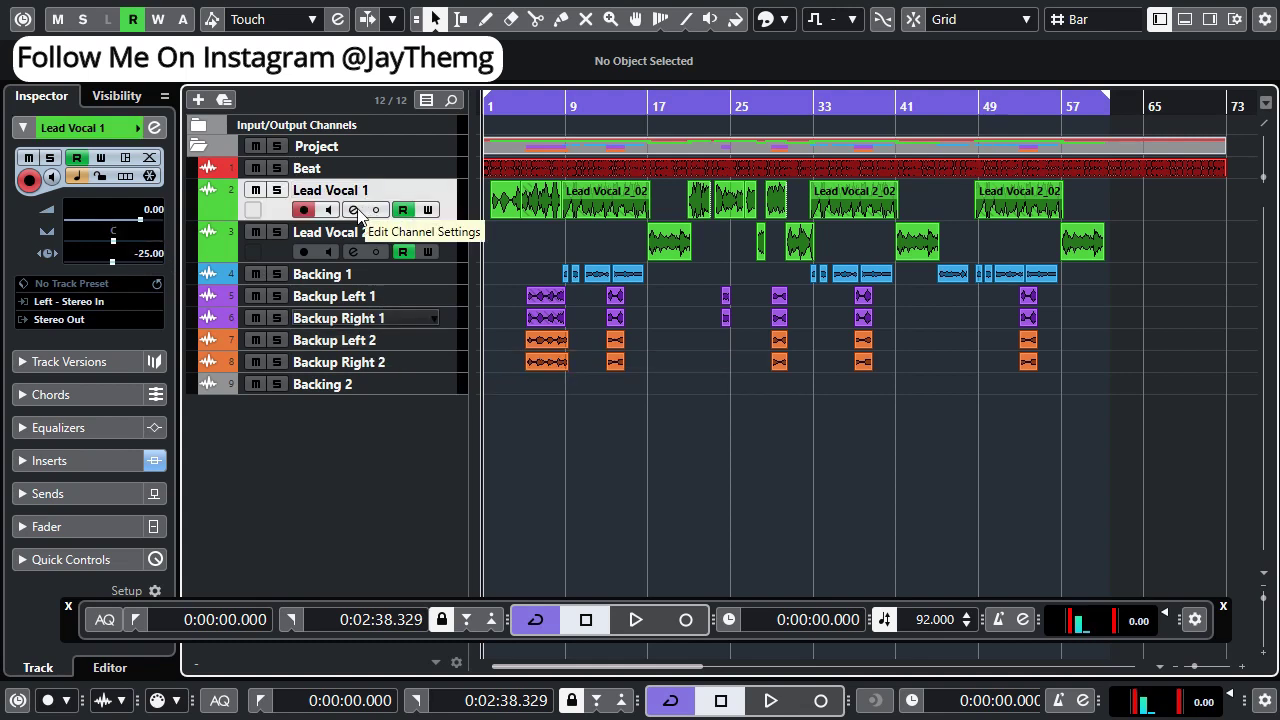
{"action": "left_click", "coordinate": [354, 211]}
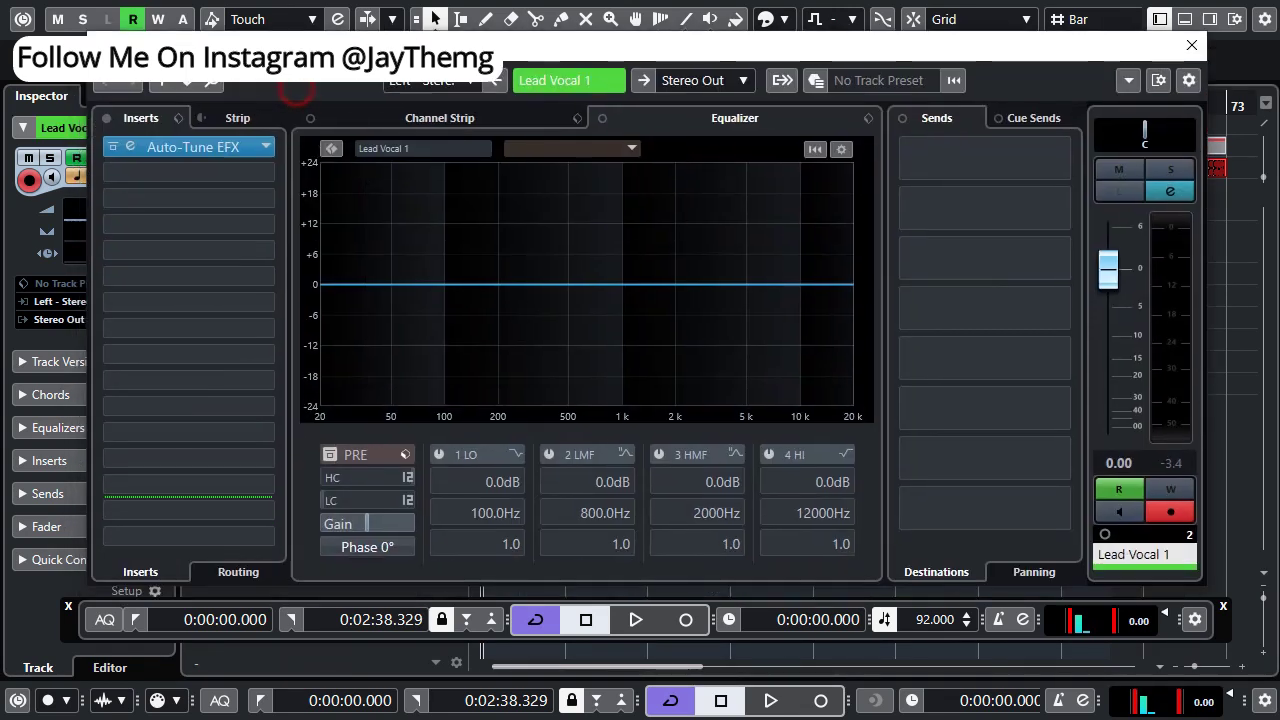
{"action": "double_click", "coordinate": [202, 144]}
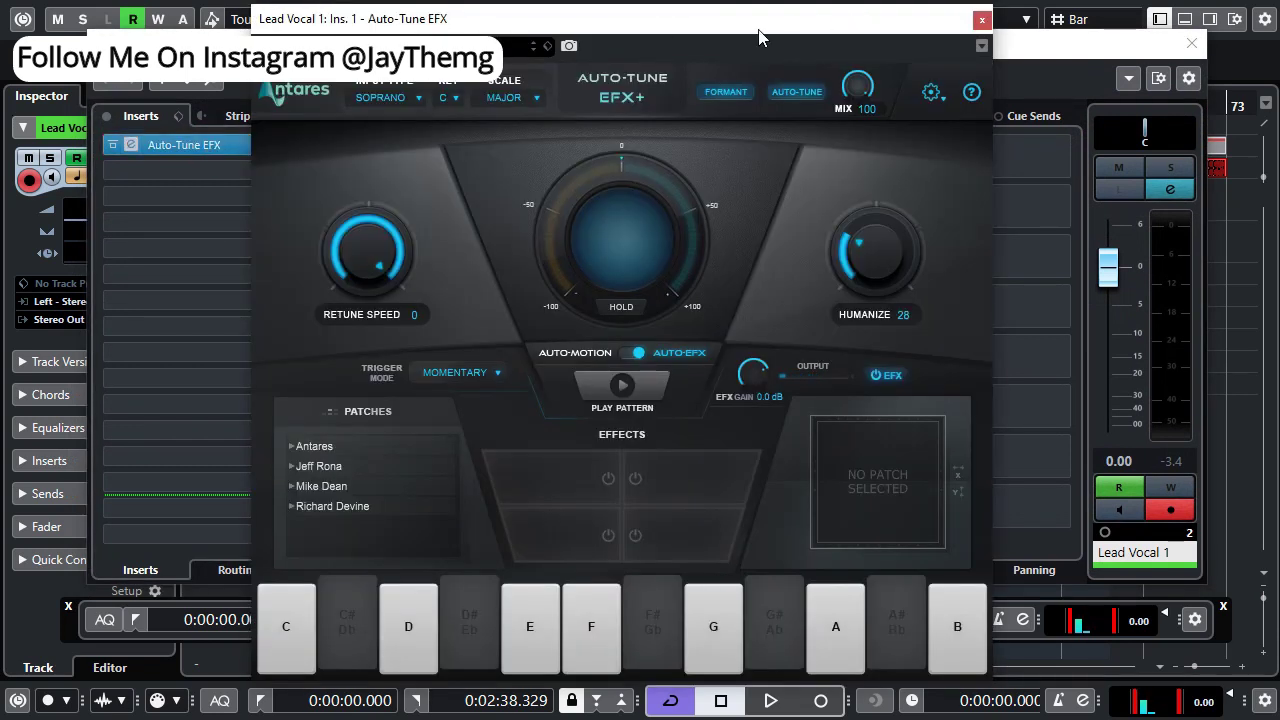
{"action": "left_click_drag", "start_coordinate": [757, 29], "coordinate": [741, 49]}
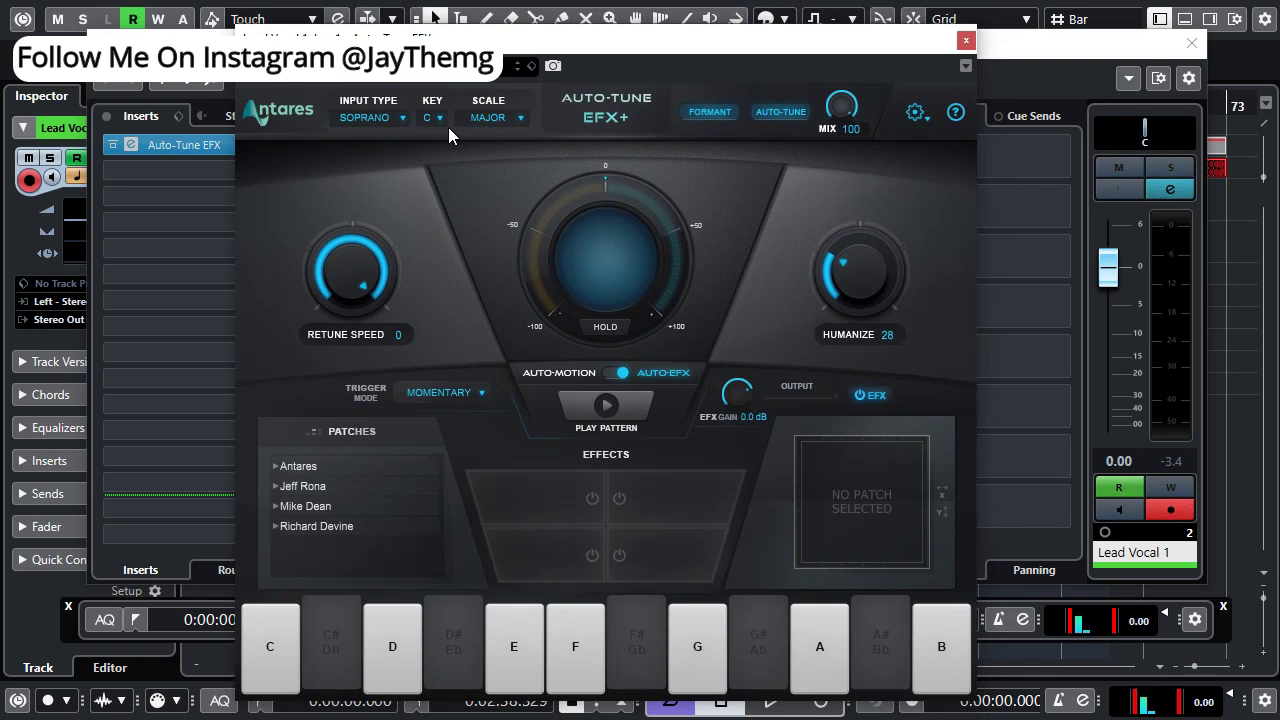
{"action": "left_click", "coordinate": [966, 40]}
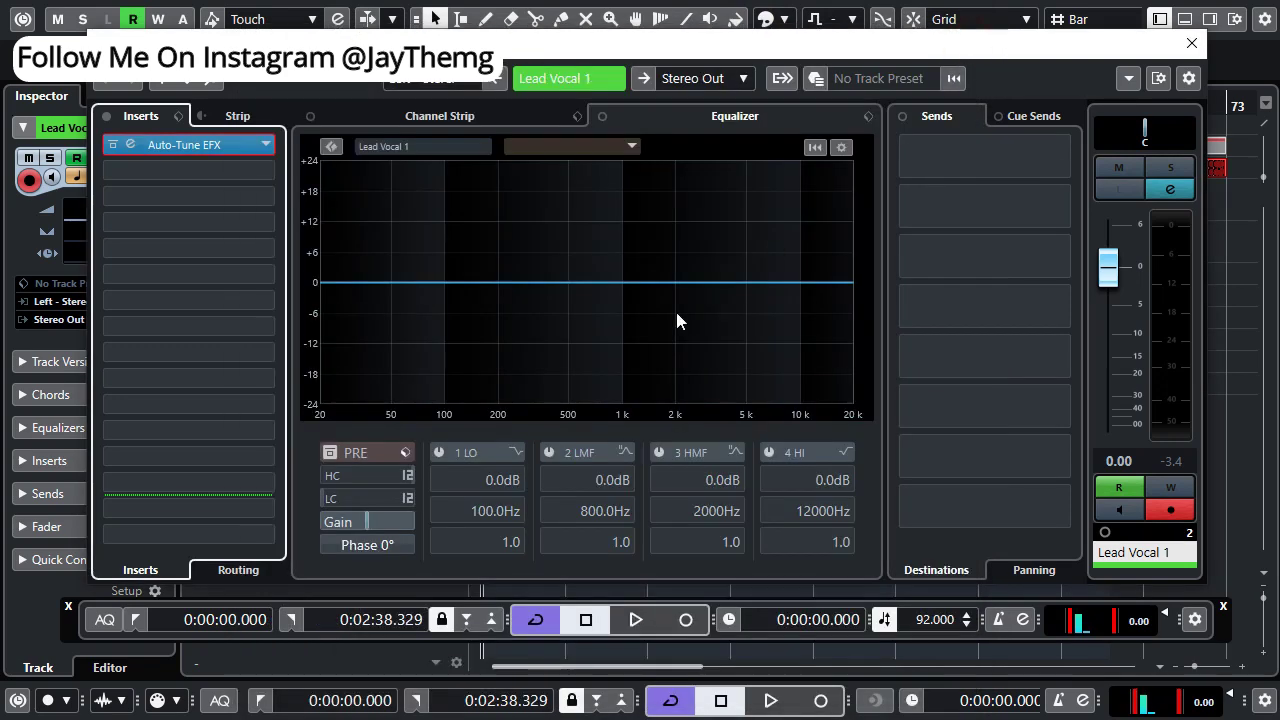
{"action": "mouse_move", "coordinate": [680, 52]}
{"action": "left_mouse_down"}
{"action": "mouse_move", "coordinate": [678, 24]}
{"action": "mouse_move", "coordinate": [675, 52]}
{"action": "left_mouse_up"}
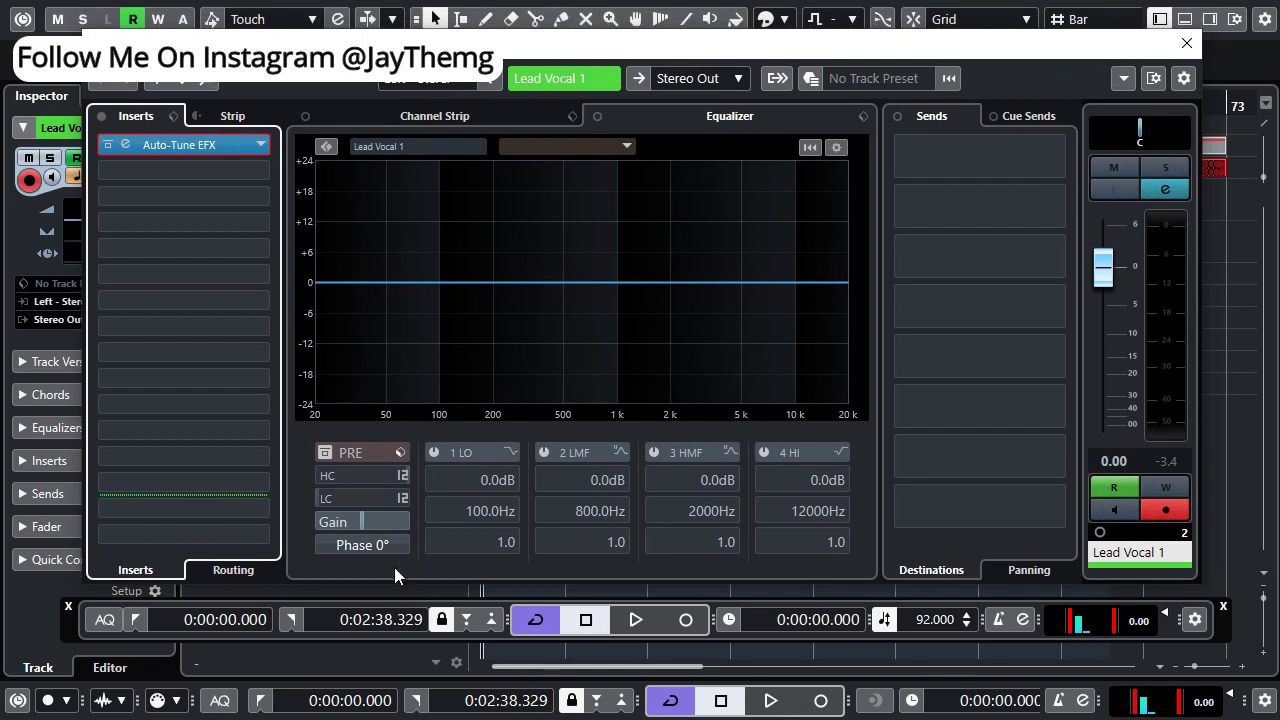
Enable the pre-filter's low cut on Lead Vocal 1 with a 24 dB/Oct slope and a frequency slightly below 126 Hz
{"action": "left_click", "coordinate": [325, 454]}
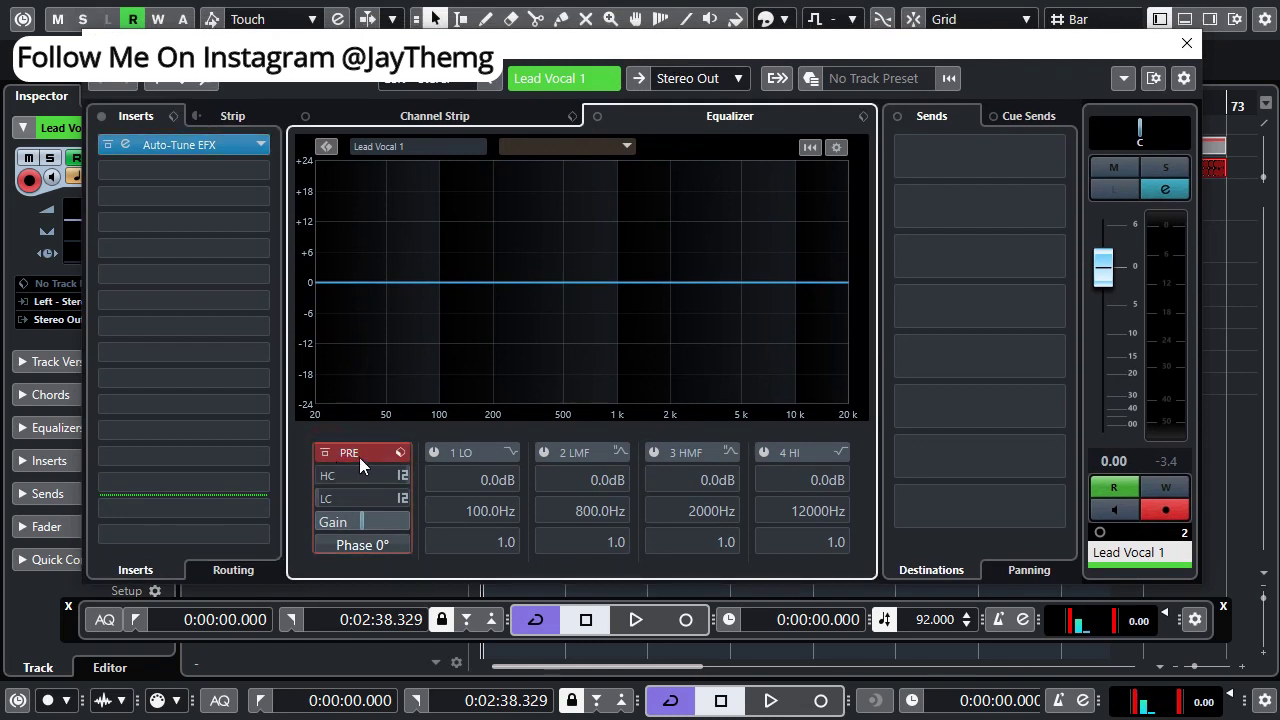
{"action": "left_click", "coordinate": [326, 498]}
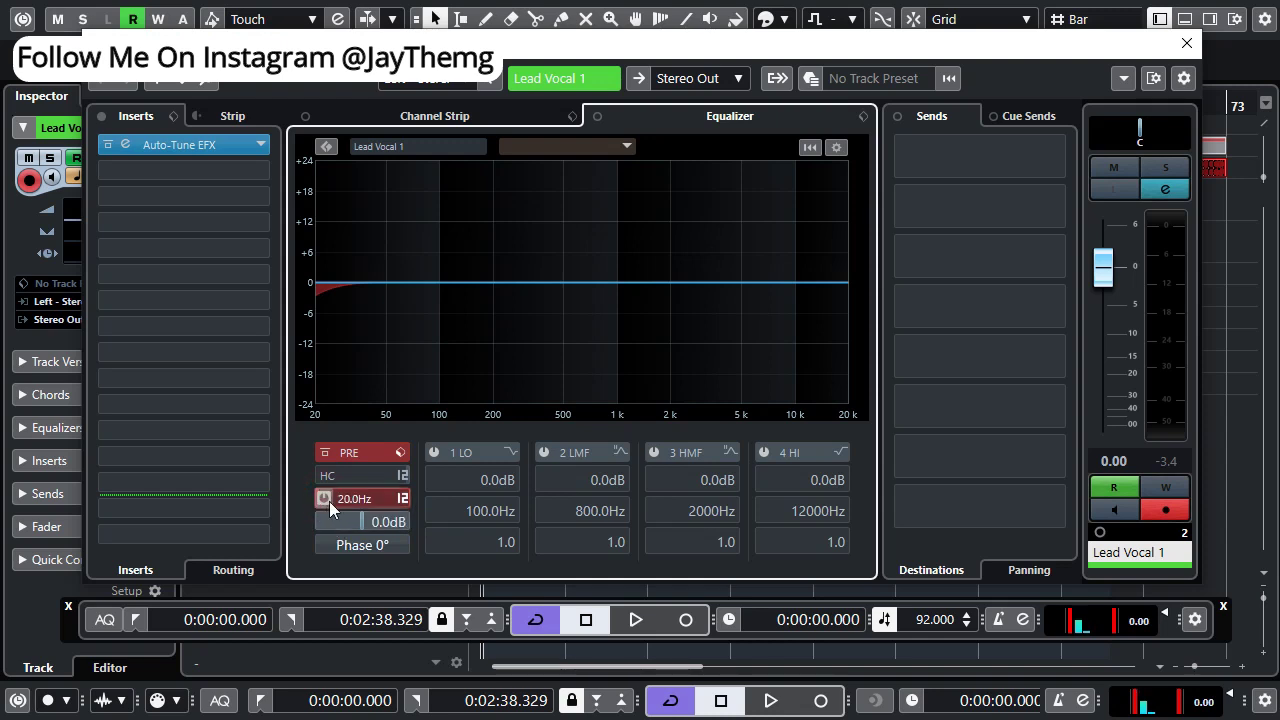
{"action": "scroll", "coordinate": [344, 501], "scroll_direction": "up", "scroll_amount": 1}
{"action": "scroll", "coordinate": [341, 501], "scroll_direction": "up", "scroll_amount": 20}
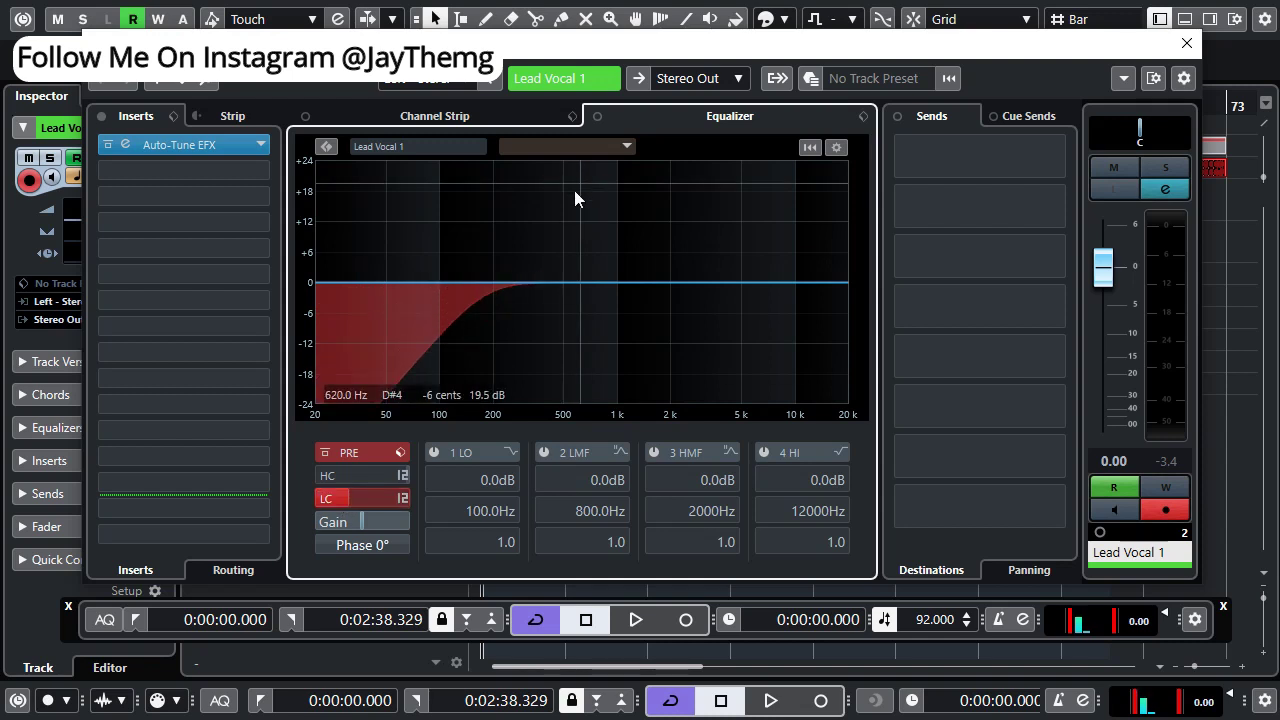
{"action": "left_click", "coordinate": [402, 498]}
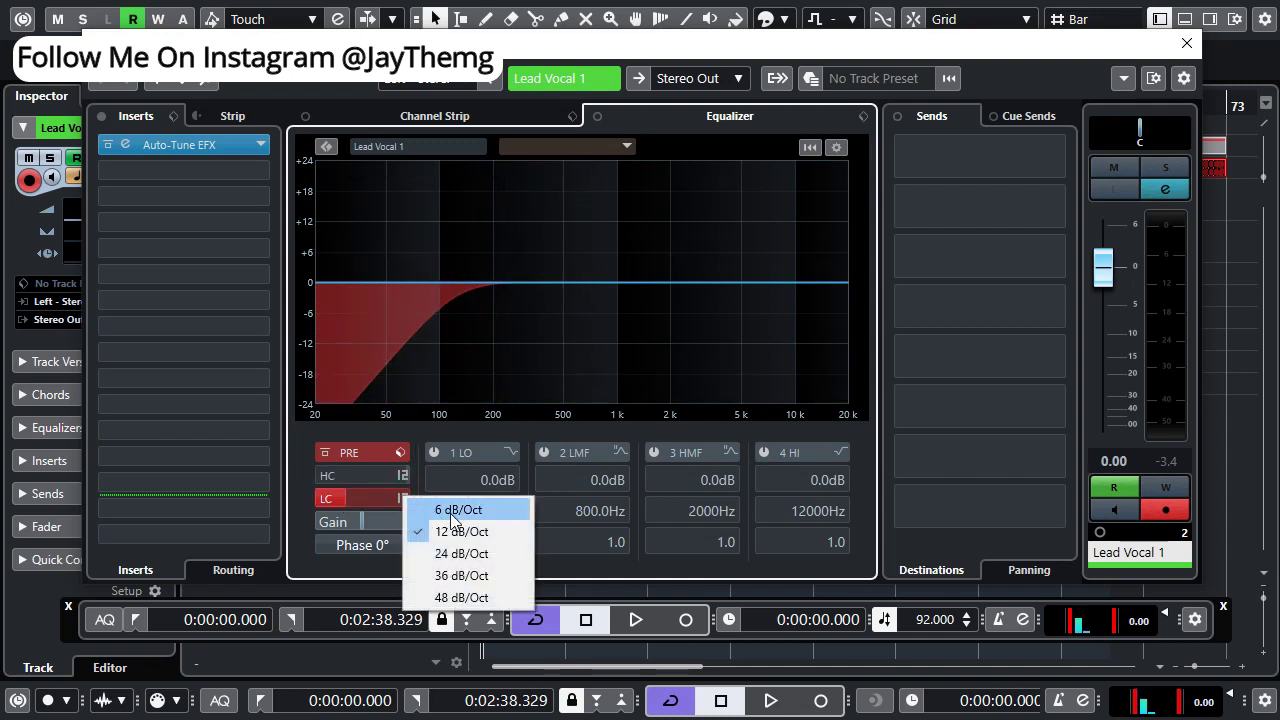
{"action": "left_click", "coordinate": [461, 553]}
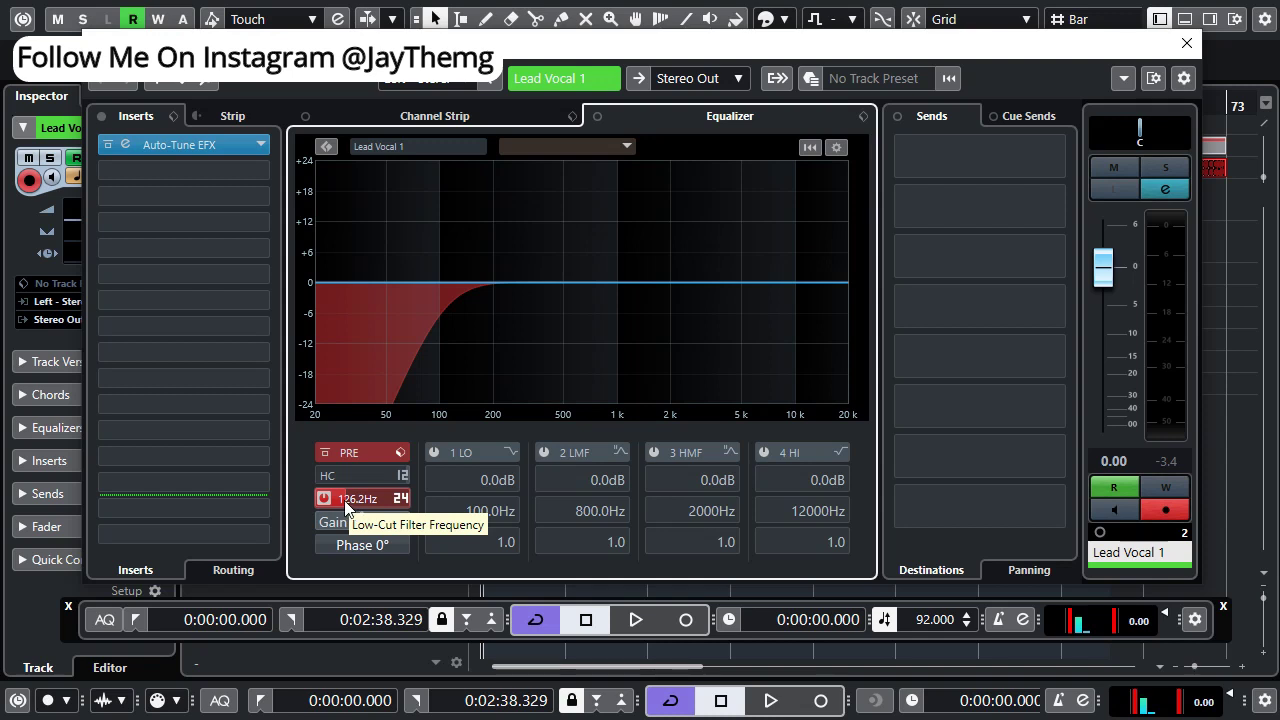
{"action": "scroll", "coordinate": [350, 505], "scroll_direction": "down", "scroll_amount": 3}
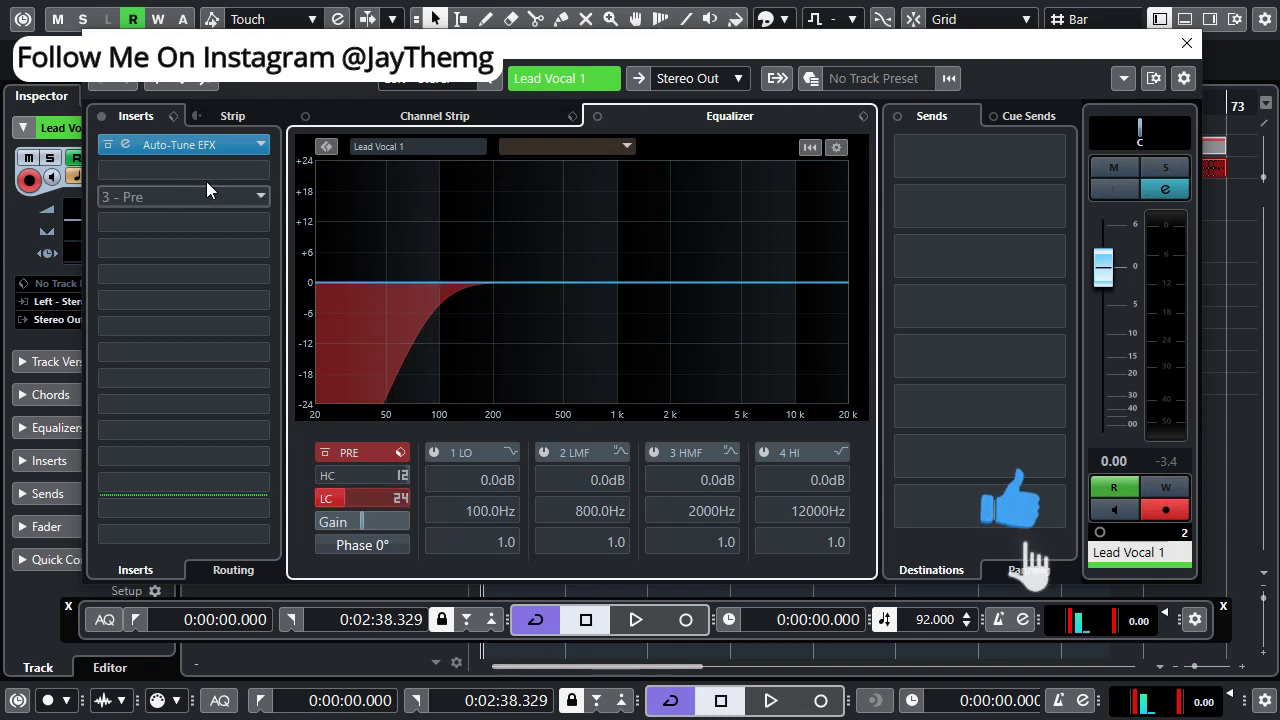
Copy the channel settings of Lead Vocal 1 and close its channel window
{"action": "left_click", "coordinate": [1122, 80]}
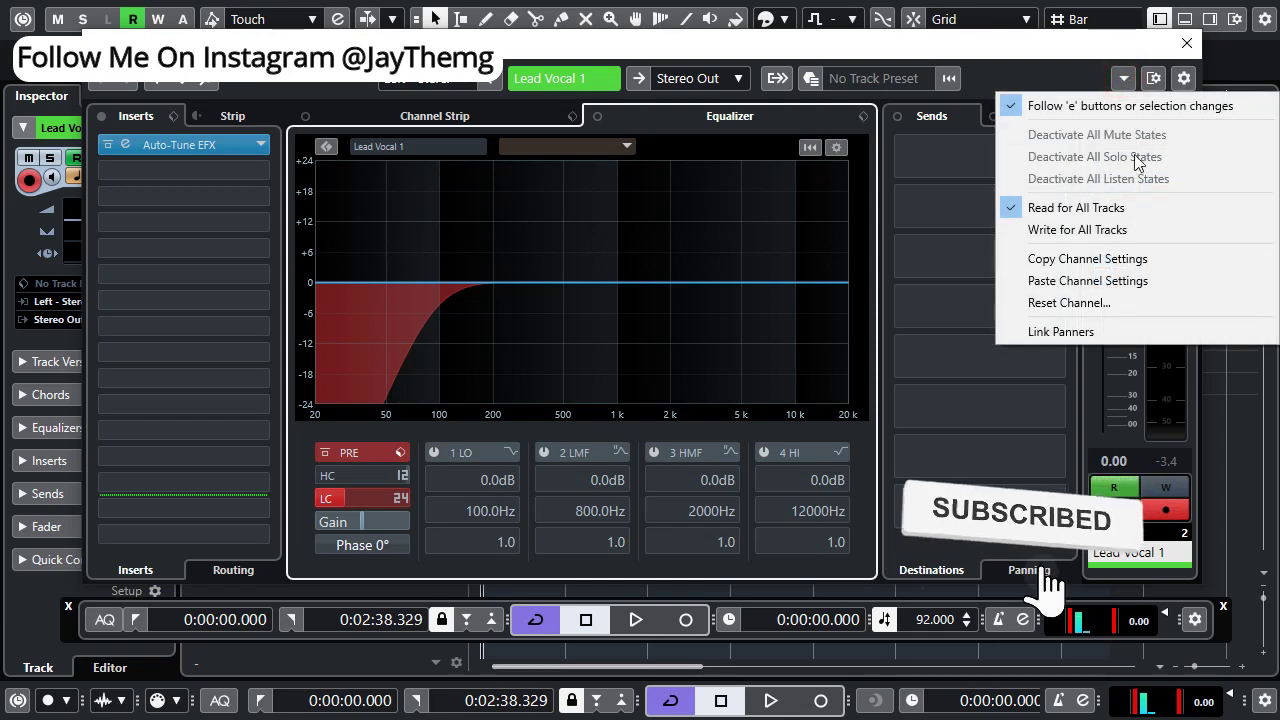
{"action": "left_click", "coordinate": [1060, 259]}
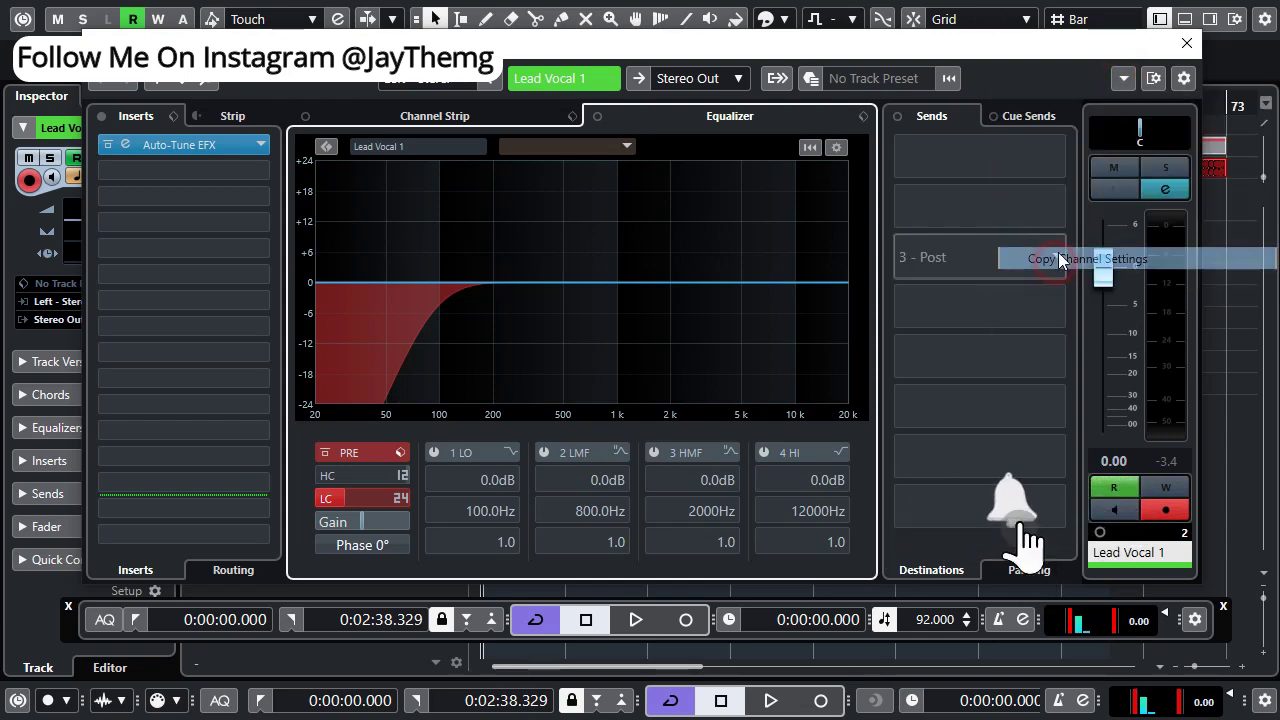
{"action": "left_click", "coordinate": [1186, 43]}
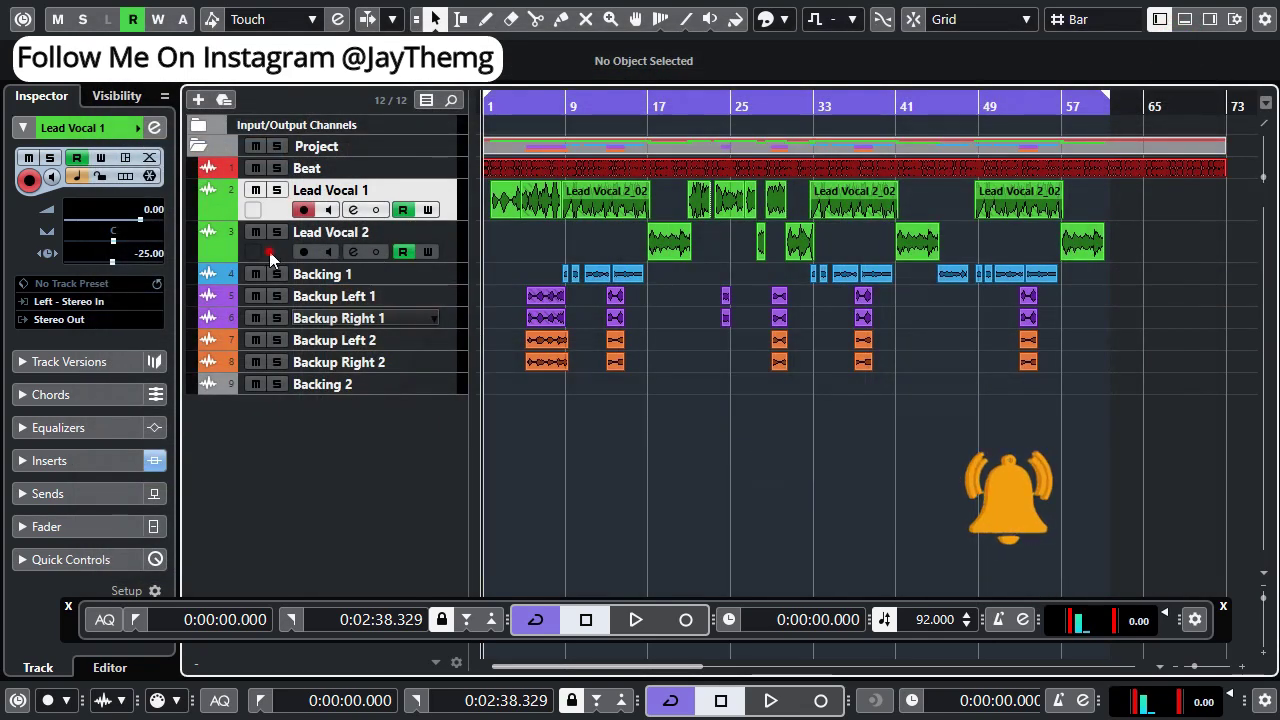
Paste the copied channel settings onto the Lead Vocal 2 channel and close its channel window
{"action": "left_click", "coordinate": [269, 251]}
{"action": "left_click", "coordinate": [351, 252]}
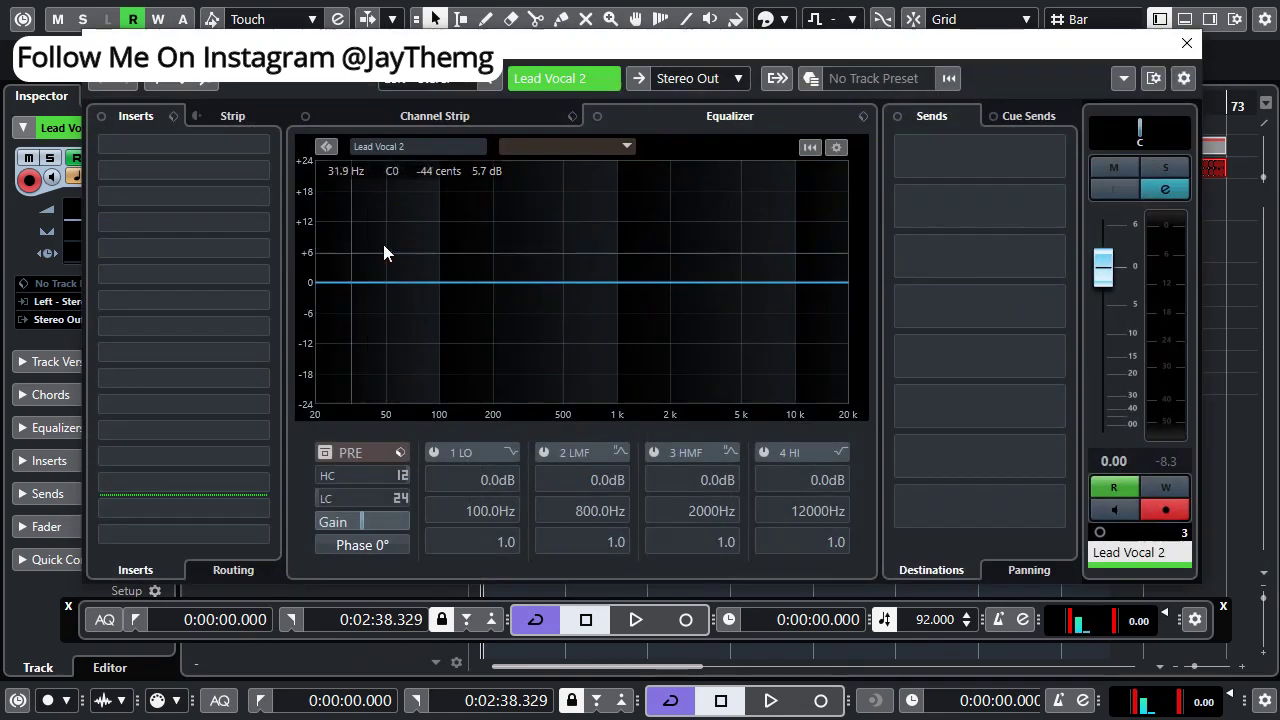
{"action": "left_click", "coordinate": [1124, 78]}
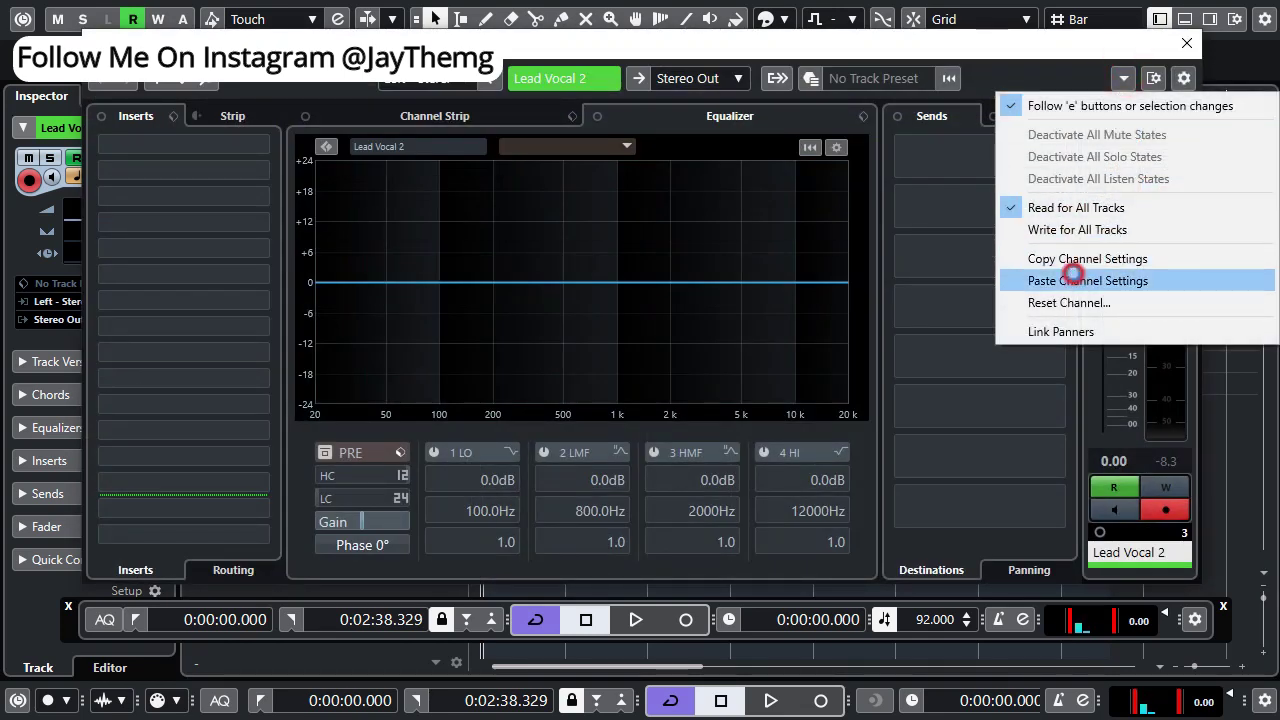
{"action": "left_click", "coordinate": [1068, 279]}
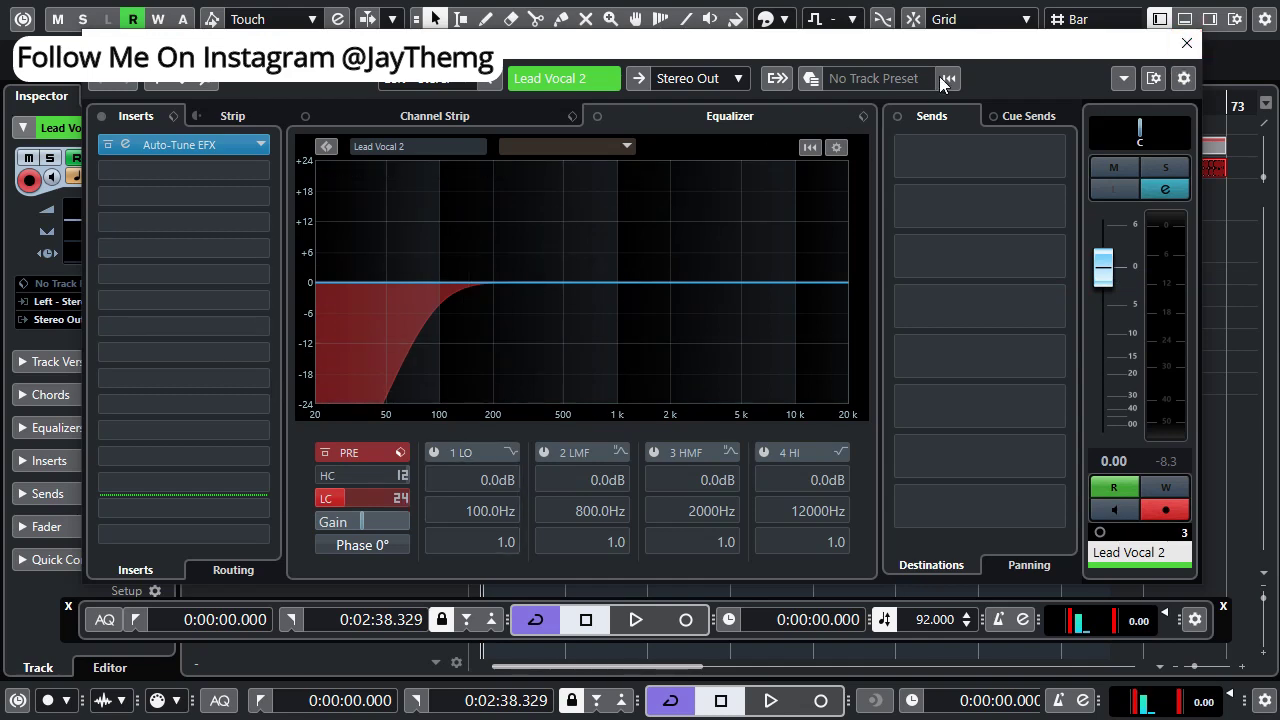
{"action": "left_click", "coordinate": [1186, 43]}
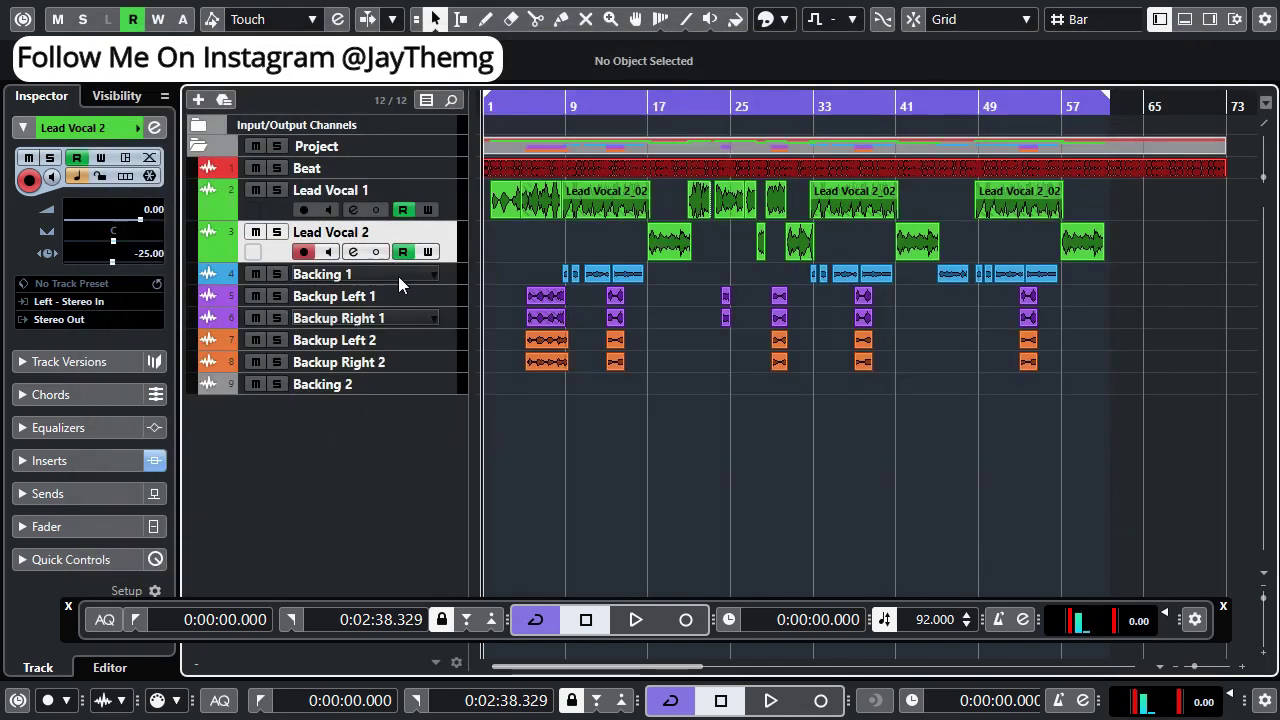
Select the Backing 1 track and play the project from the start to listen to the raw mix
{"action": "left_click", "coordinate": [398, 276]}
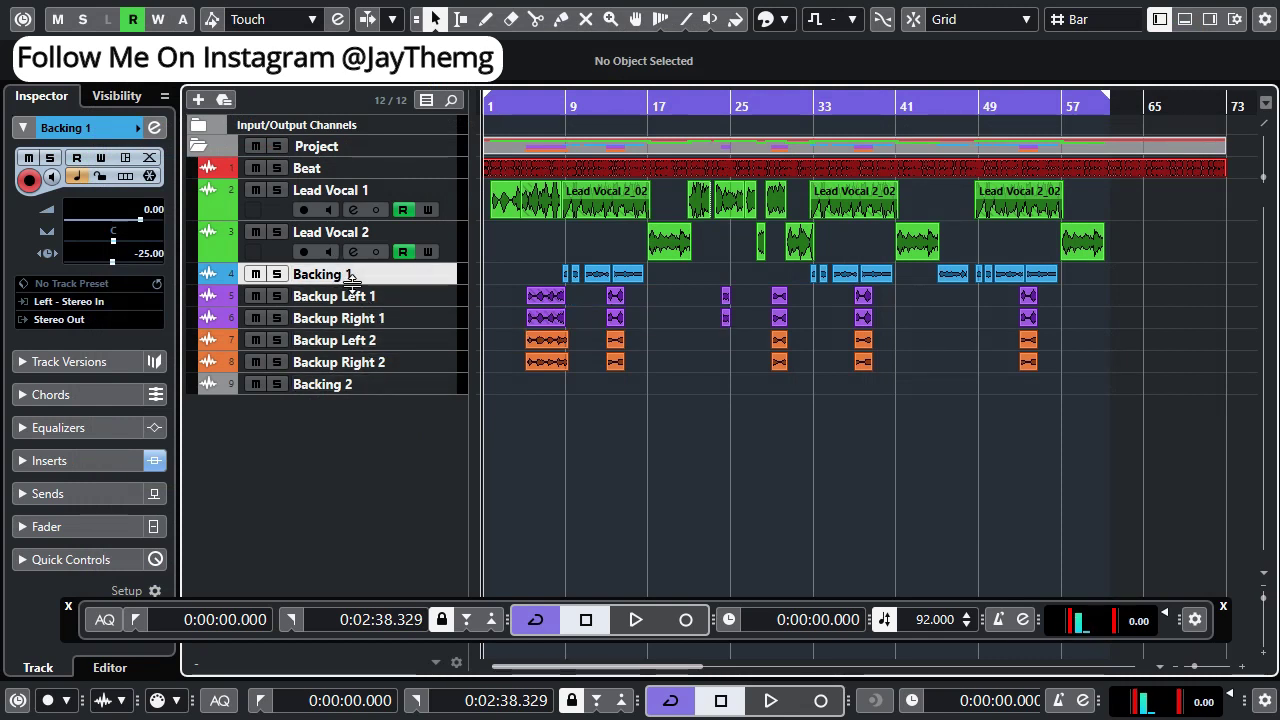
{"action": "left_click", "coordinate": [154, 127]}
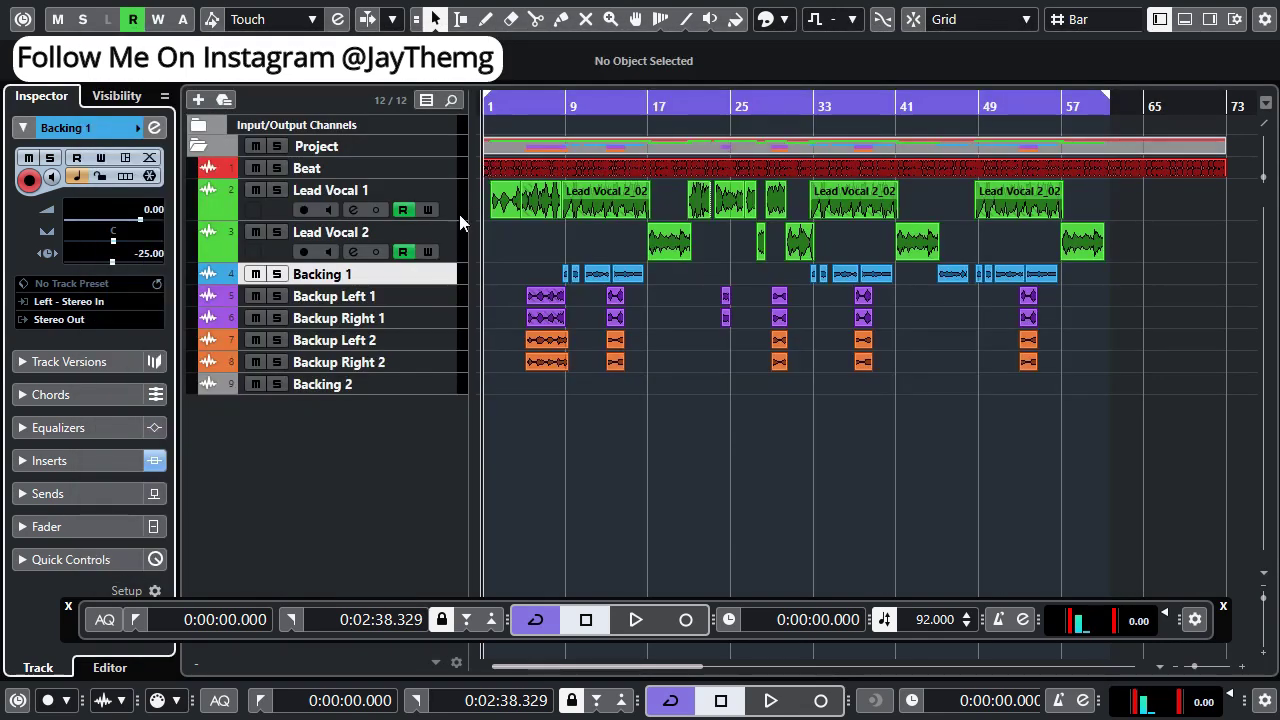
{"action": "key", "text": "space"}
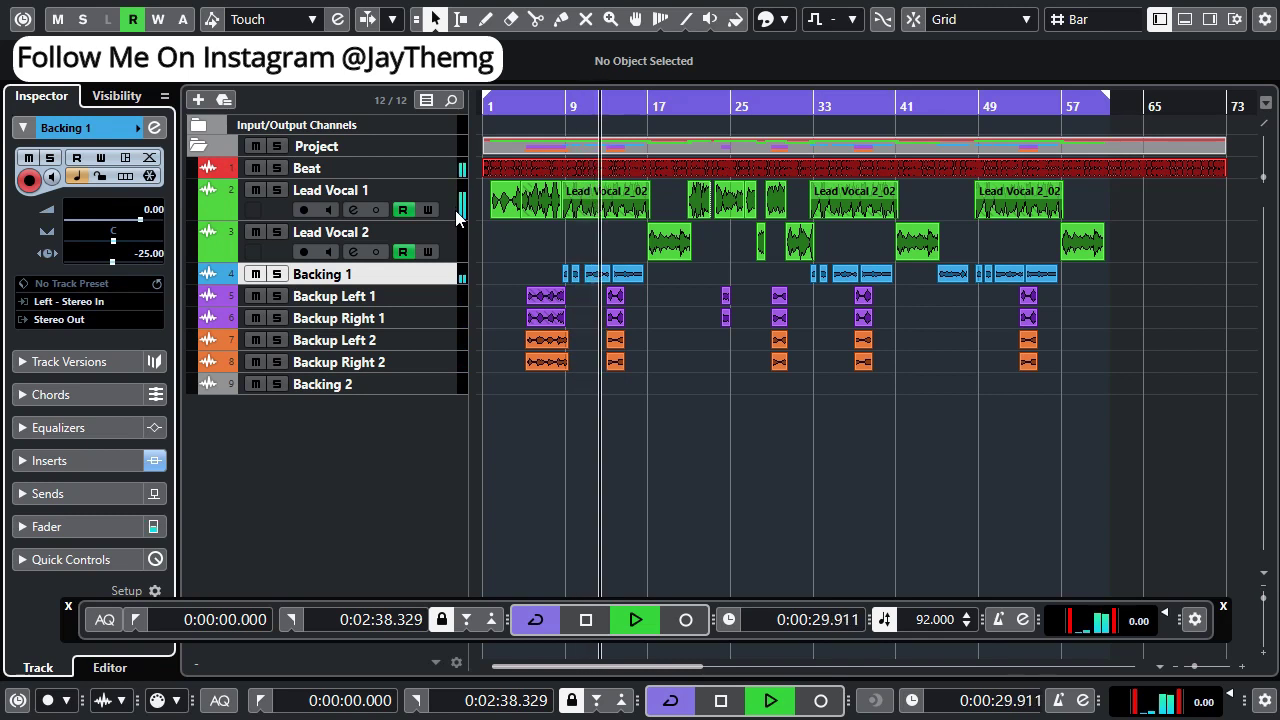
{"action": "key", "text": "space"}
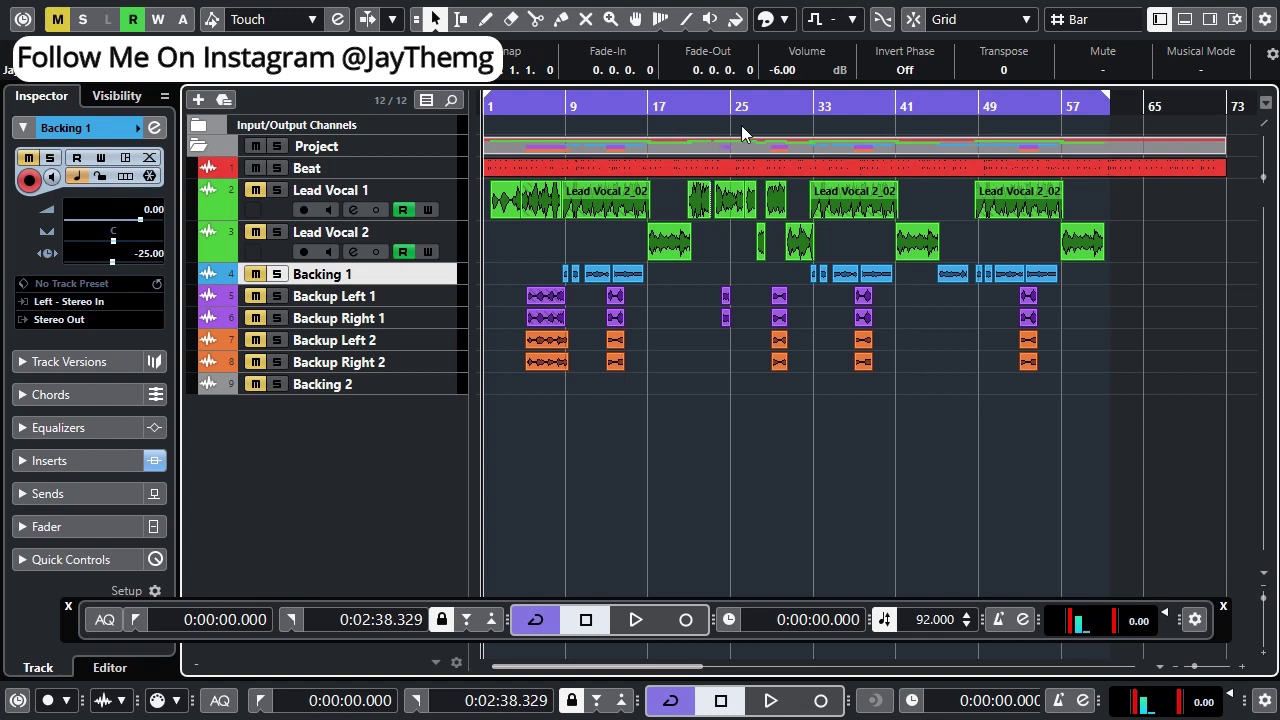
Insert the mvMeter analyzer in slot 10 of the Stereo Out channel, leaving only the meter window open over the project
{"action": "scroll", "coordinate": [785, 70], "scroll_direction": "down", "scroll_amount": 1}
{"action": "left_click", "coordinate": [1184, 19]}
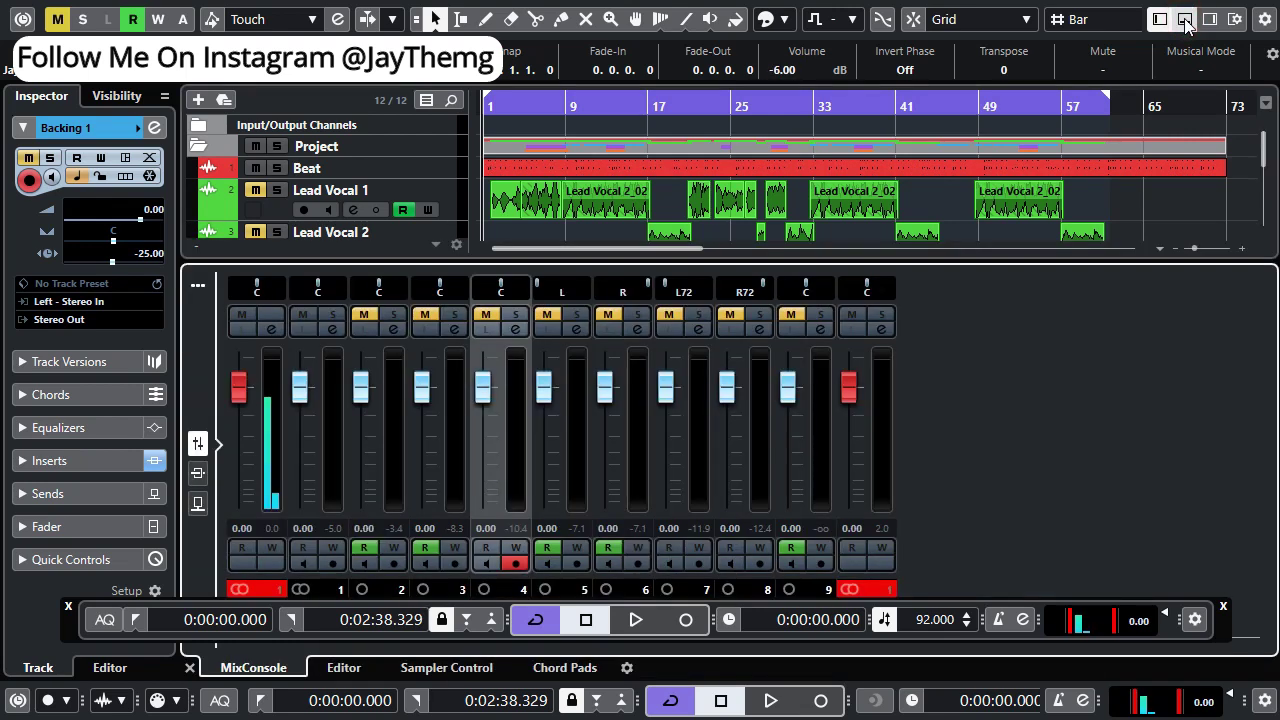
{"action": "left_click", "coordinate": [882, 329]}
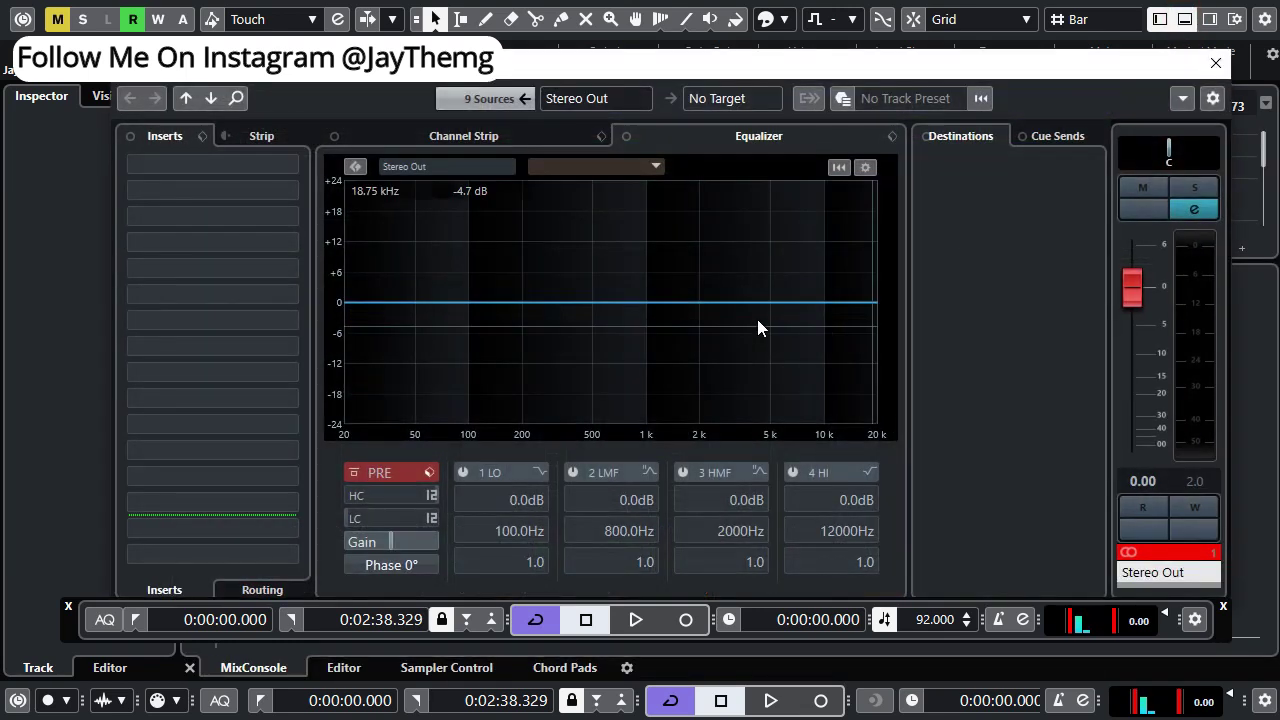
{"action": "left_click", "coordinate": [289, 405]}
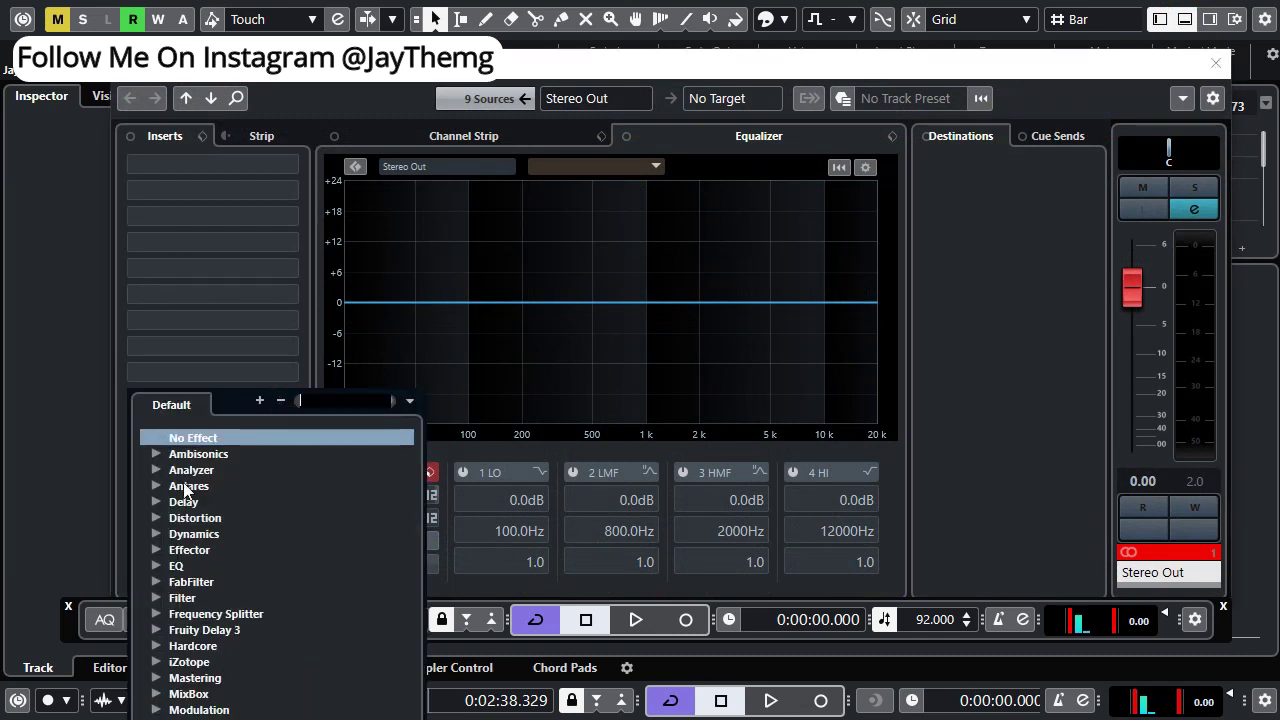
{"action": "left_click", "coordinate": [152, 470]}
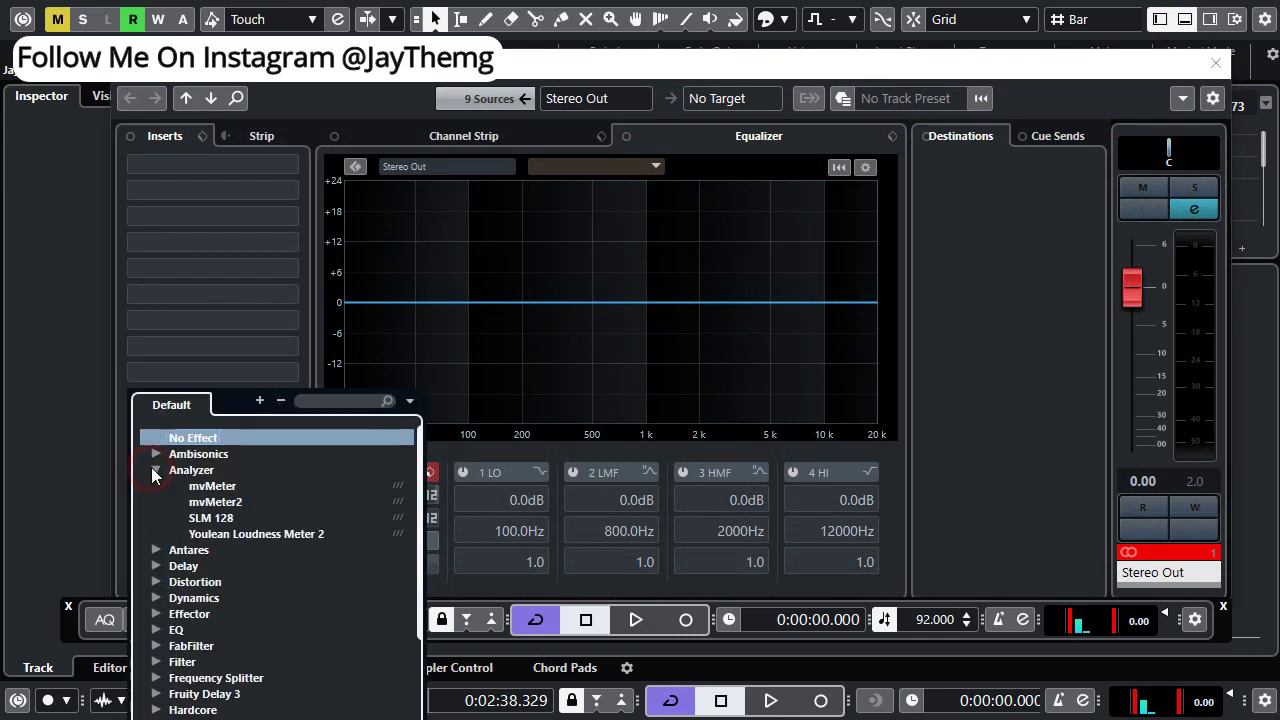
{"action": "left_click", "coordinate": [217, 488]}
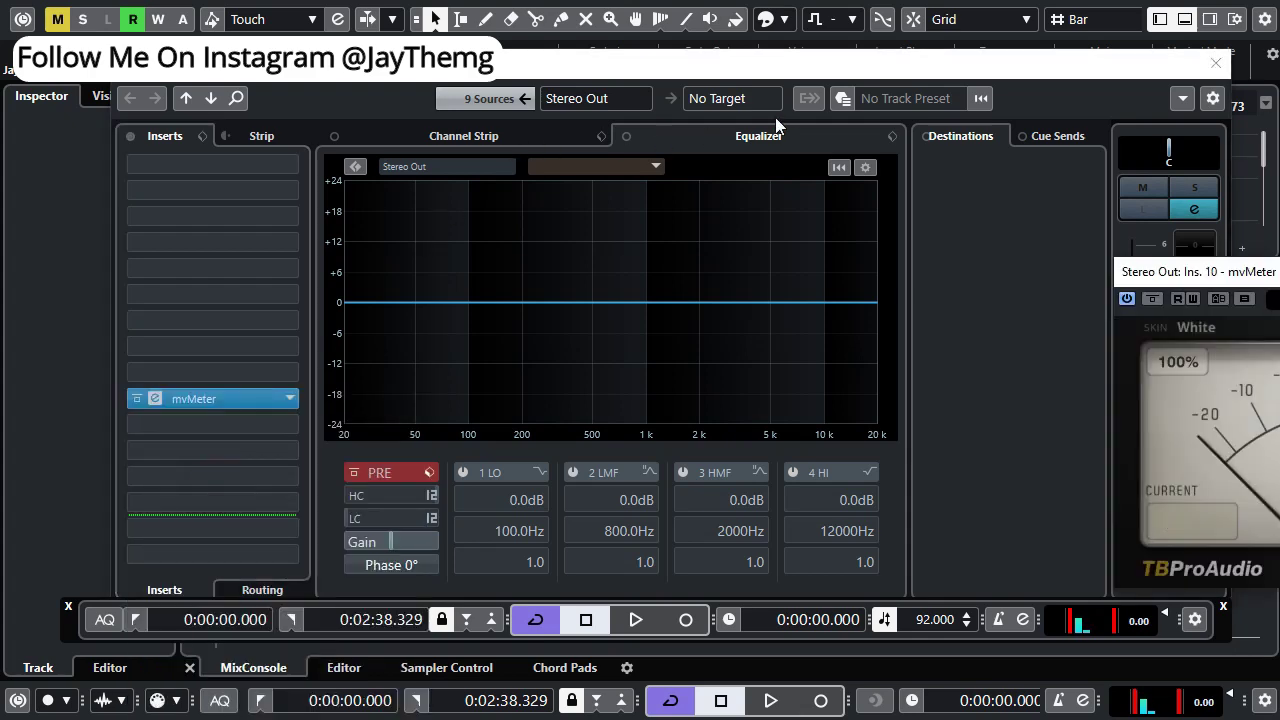
{"action": "left_click", "coordinate": [1204, 55]}
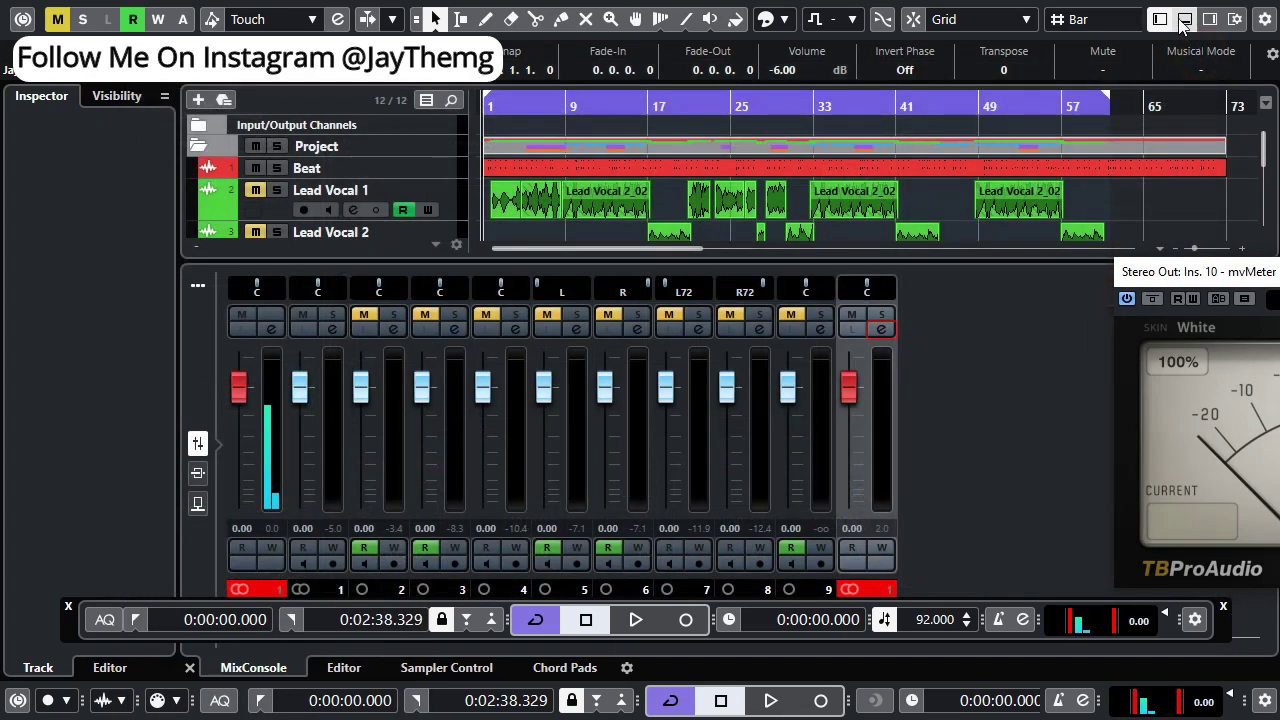
{"action": "left_click", "coordinate": [1183, 22]}
Switch the mvMeter skin to Black and reposition its window beside the arrangement
{"action": "left_click_drag", "start_coordinate": [1215, 280], "coordinate": [1157, 308]}
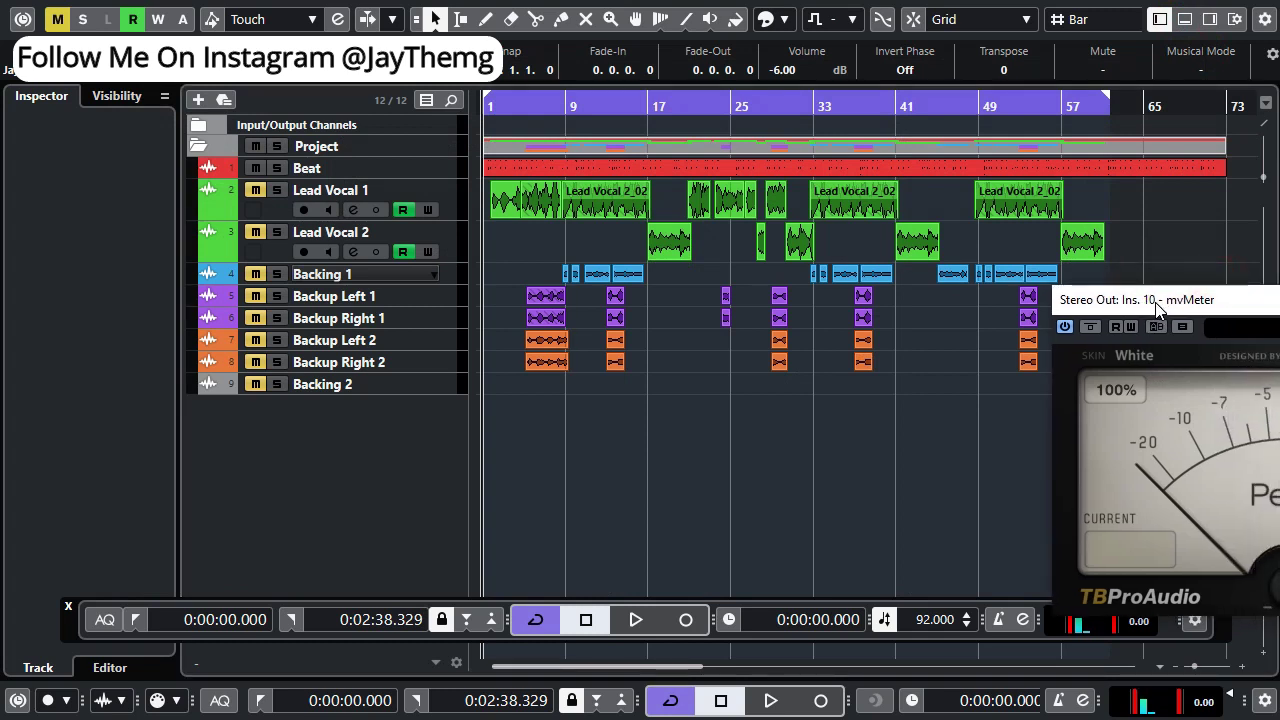
{"action": "left_click", "coordinate": [1144, 358]}
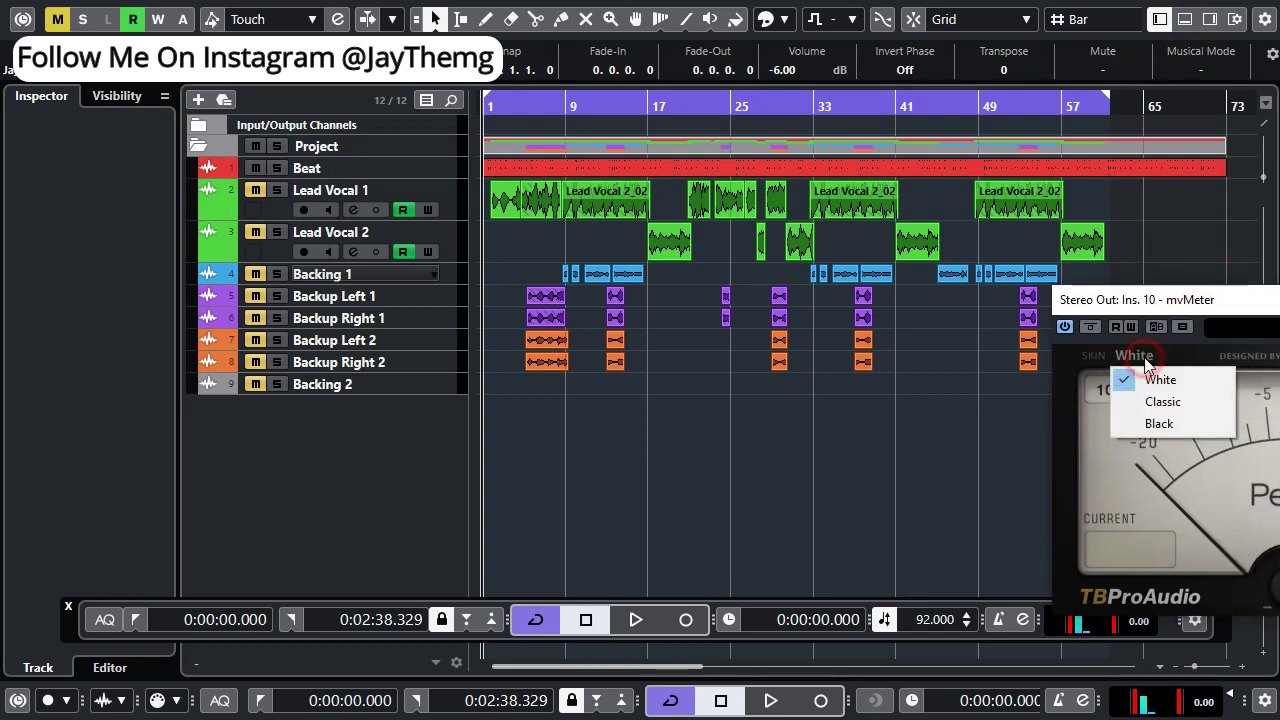
{"action": "left_click", "coordinate": [1160, 424]}
{"action": "mouse_move", "coordinate": [1137, 307]}
{"action": "left_mouse_down"}
{"action": "mouse_move", "coordinate": [1100, 297]}
{"action": "mouse_move", "coordinate": [1151, 289]}
{"action": "left_mouse_up"}
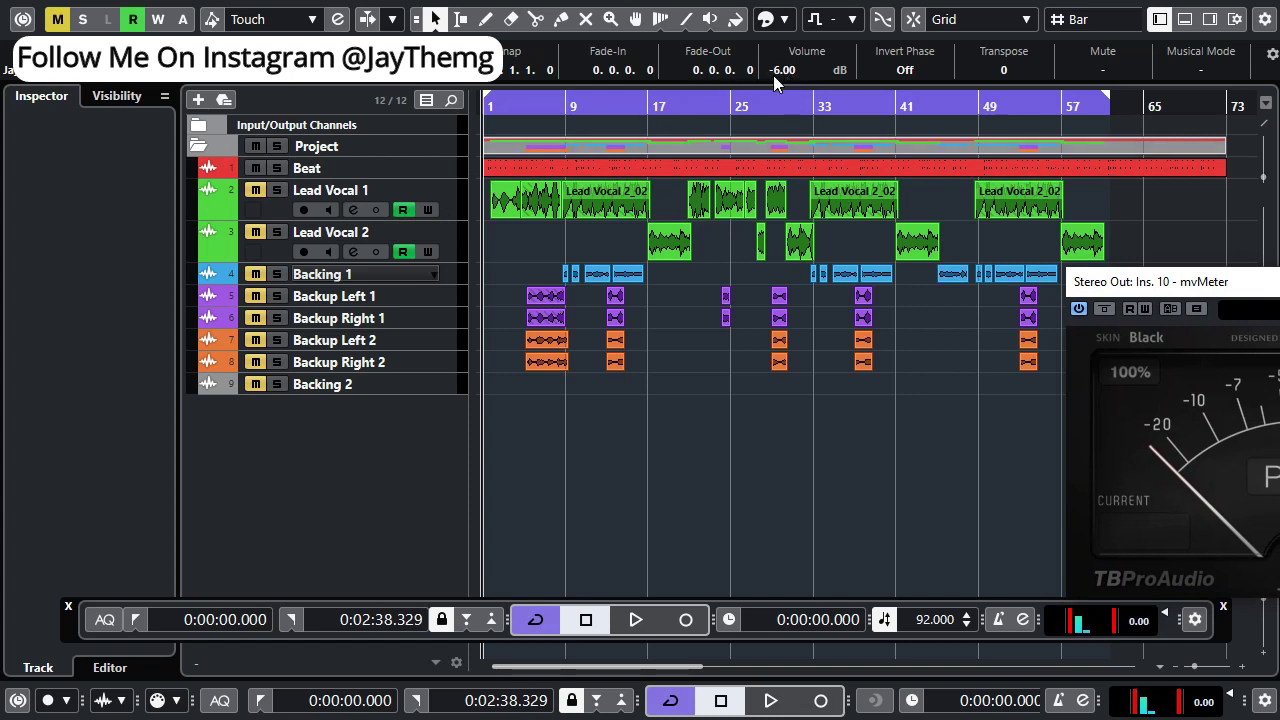
Play the beat alone from the start to check its peak level on the meter, ending with the Beat clip selected
{"action": "left_click", "coordinate": [691, 388]}
{"action": "key", "text": "space"}
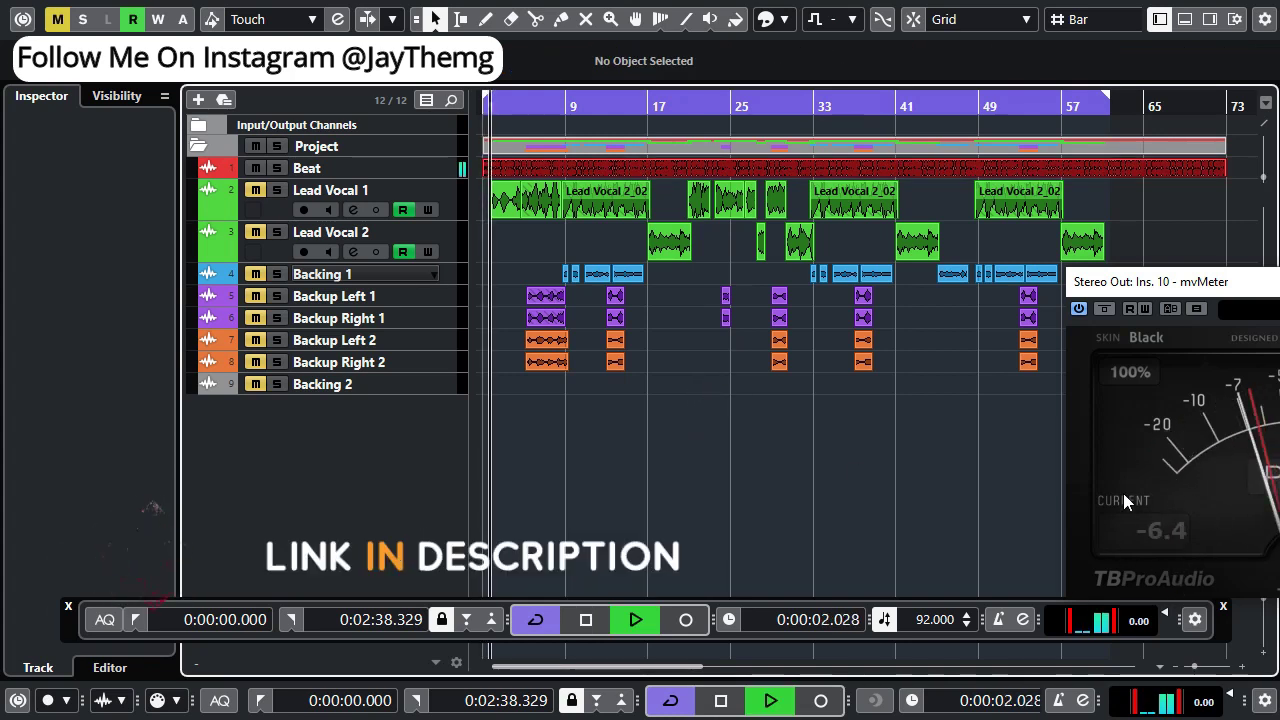
{"action": "key", "text": "space"}
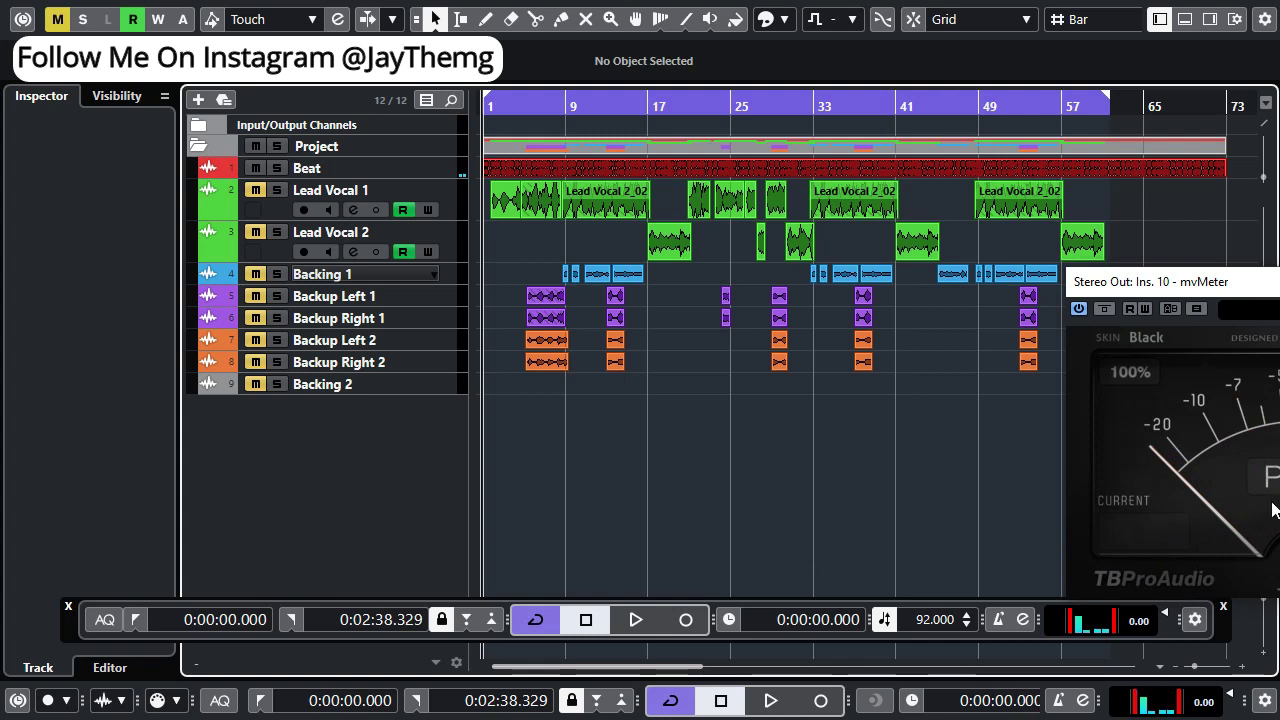
{"action": "key", "text": "space"}
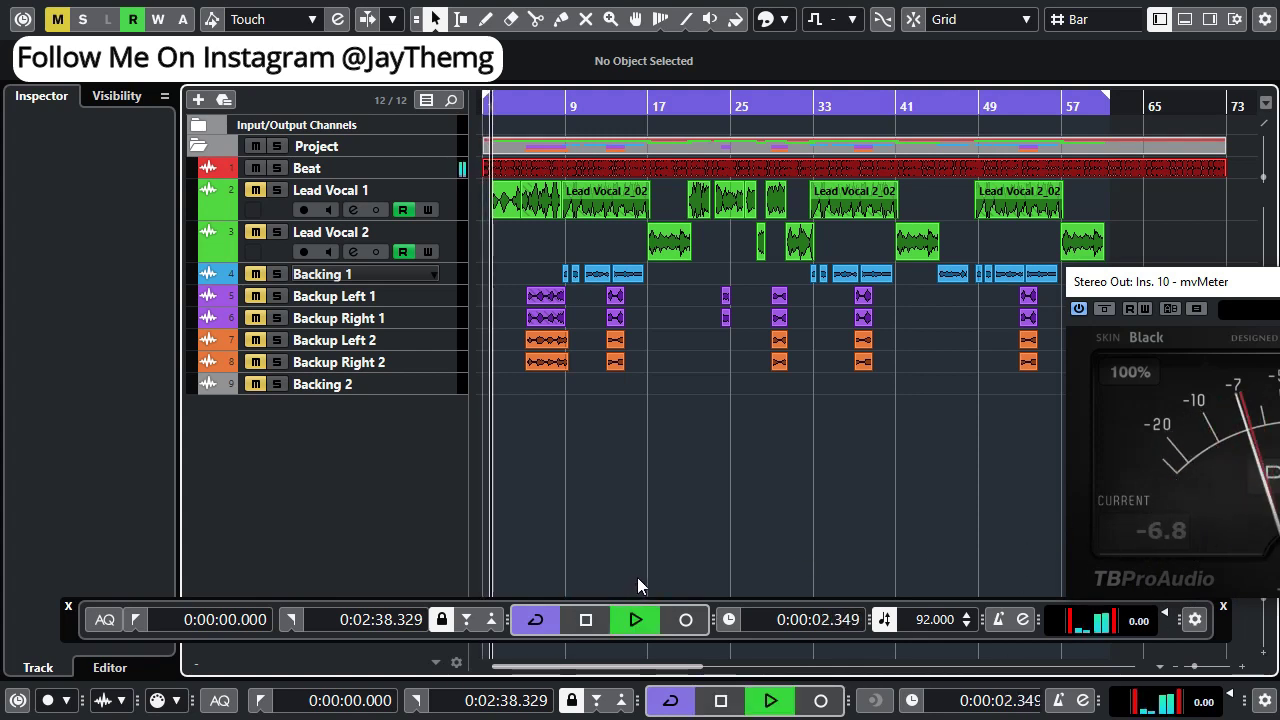
{"action": "key", "text": "space"}
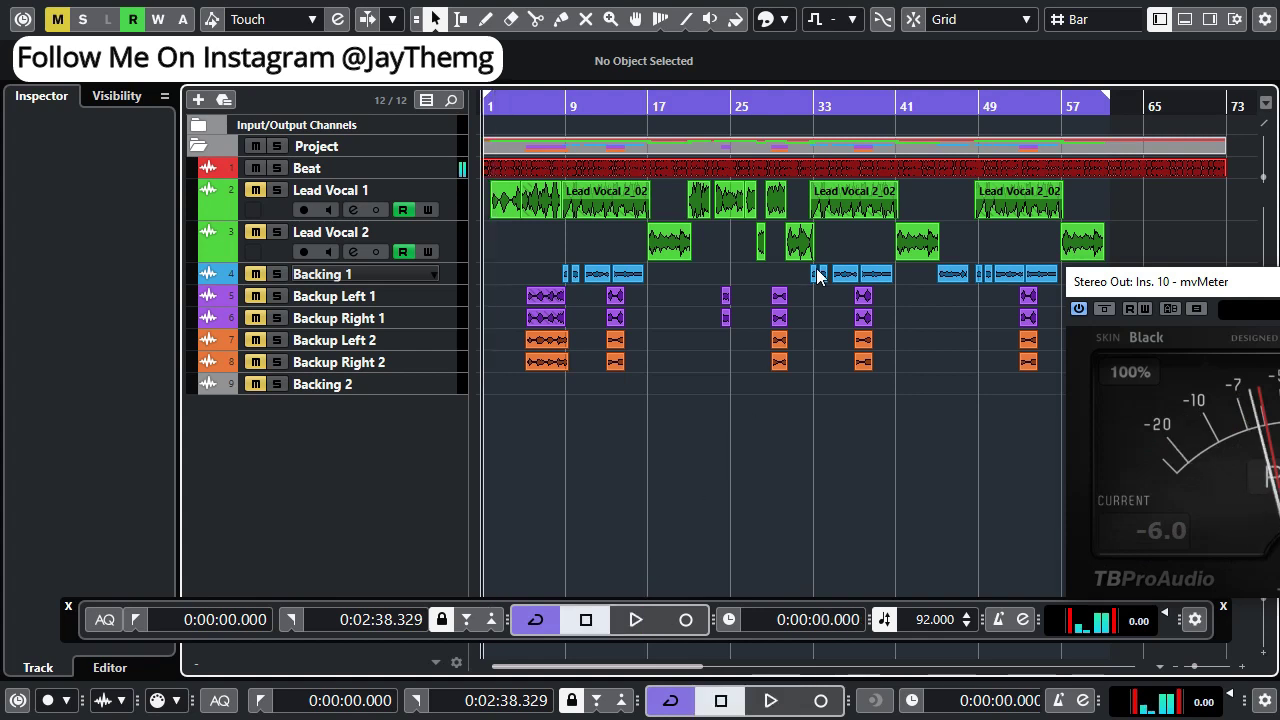
{"action": "left_click", "coordinate": [738, 164]}
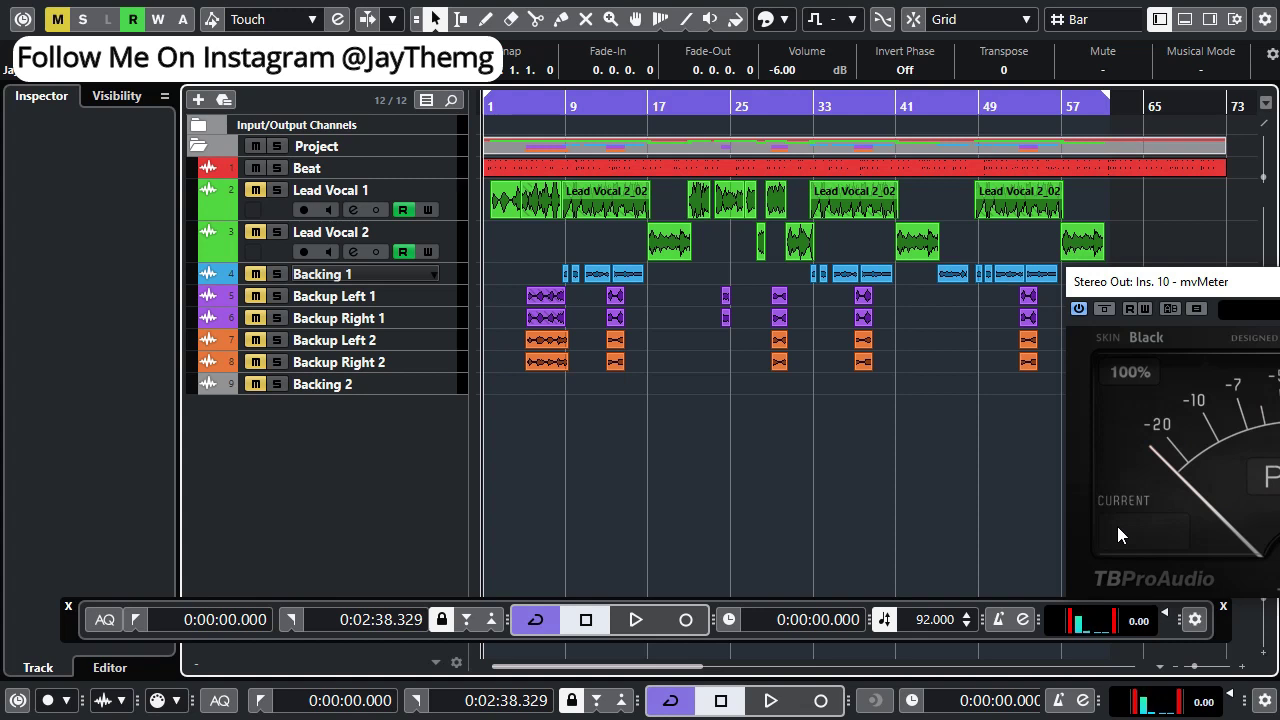
Unmute Lead Vocal 1, place the playhead just before bar 9, and make the Lead Vocal 1 track taller
{"action": "left_click", "coordinate": [251, 193]}
{"action": "left_click", "coordinate": [563, 105]}
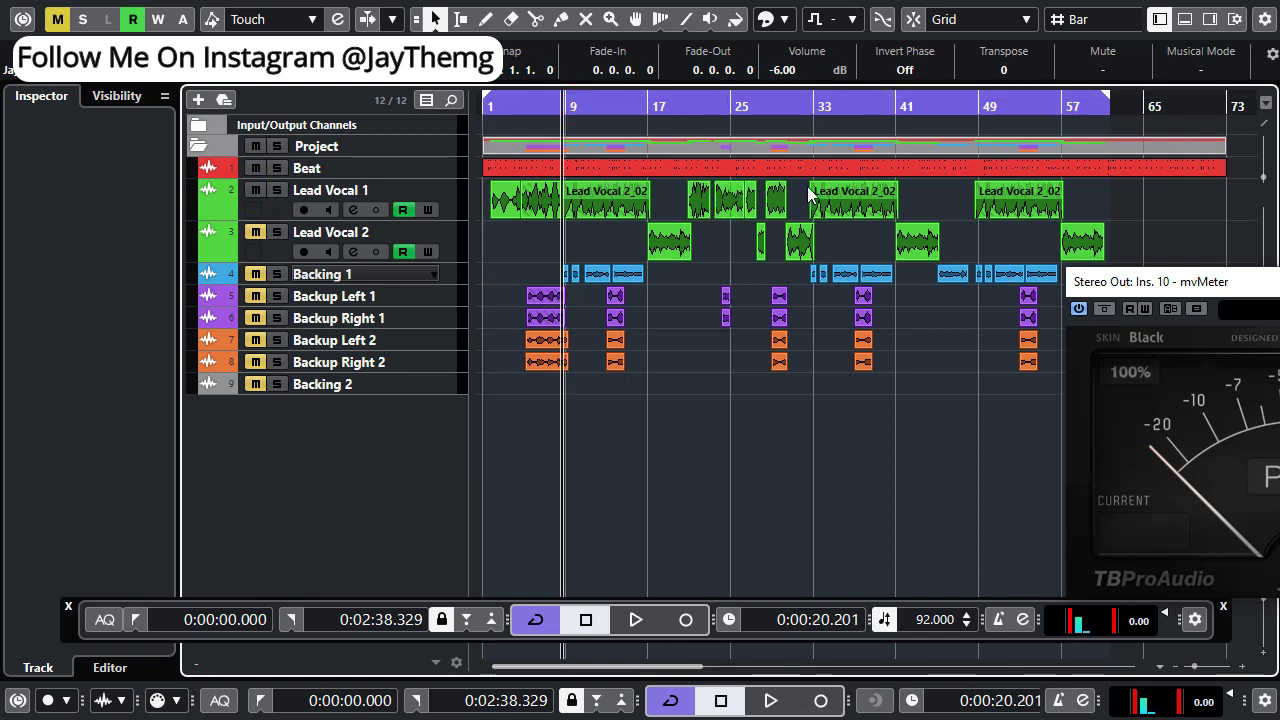
{"action": "left_click", "coordinate": [457, 215]}
{"action": "left_click_drag", "start_coordinate": [454, 233], "coordinate": [456, 250]}
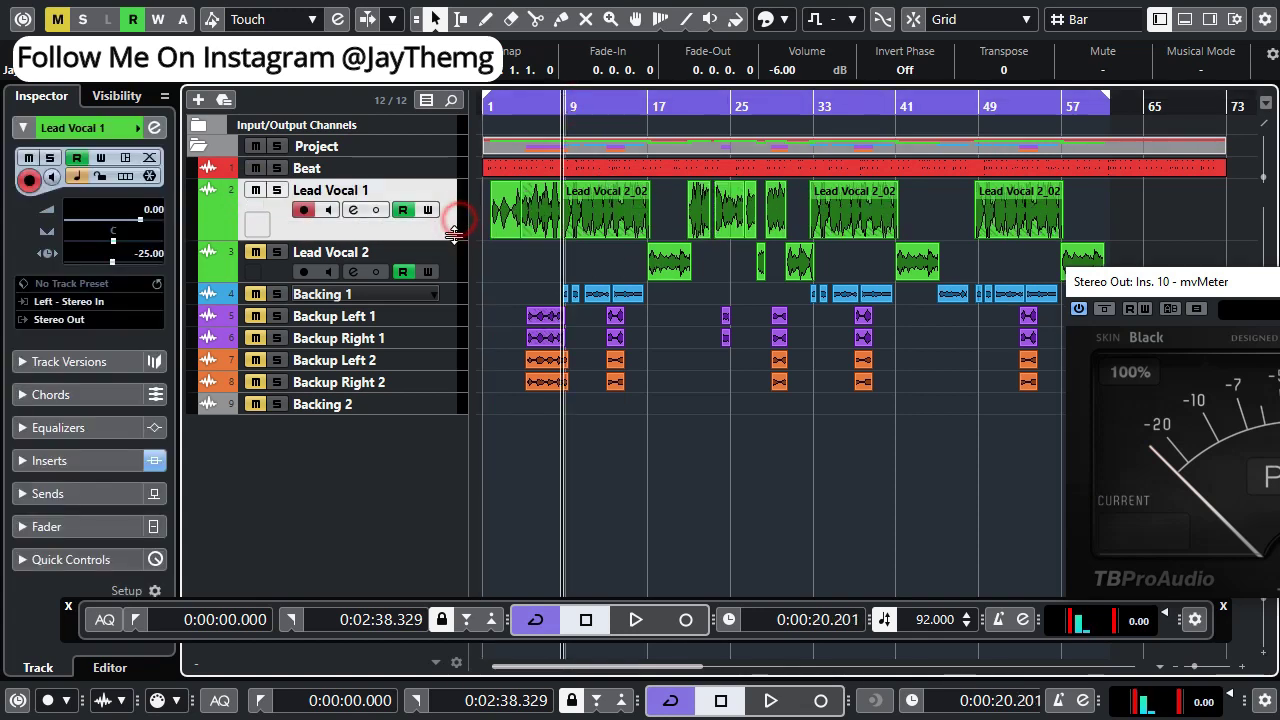
Select all Lead Vocal 1 and Lead Vocal 2 clips, lower their volume to -2.00 dB, and play the result from about bar 5
{"action": "left_click", "coordinate": [1181, 204]}
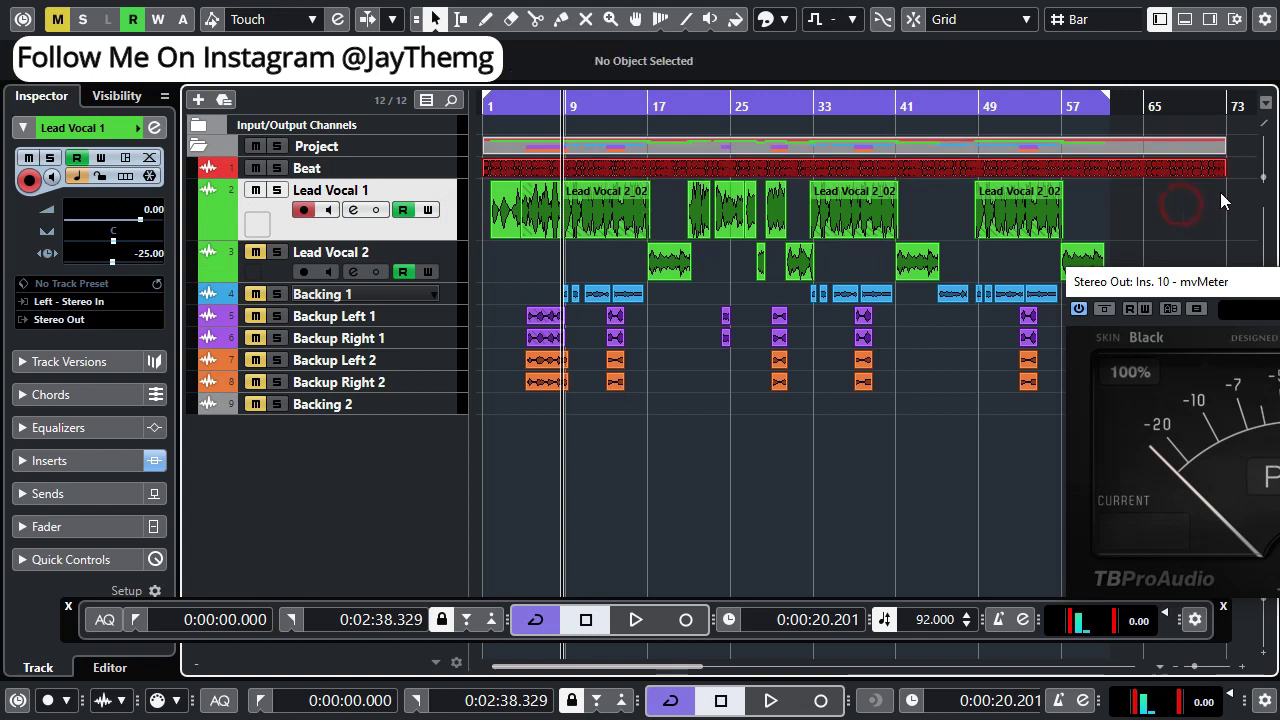
{"action": "left_click_drag", "start_coordinate": [1224, 194], "coordinate": [600, 274]}
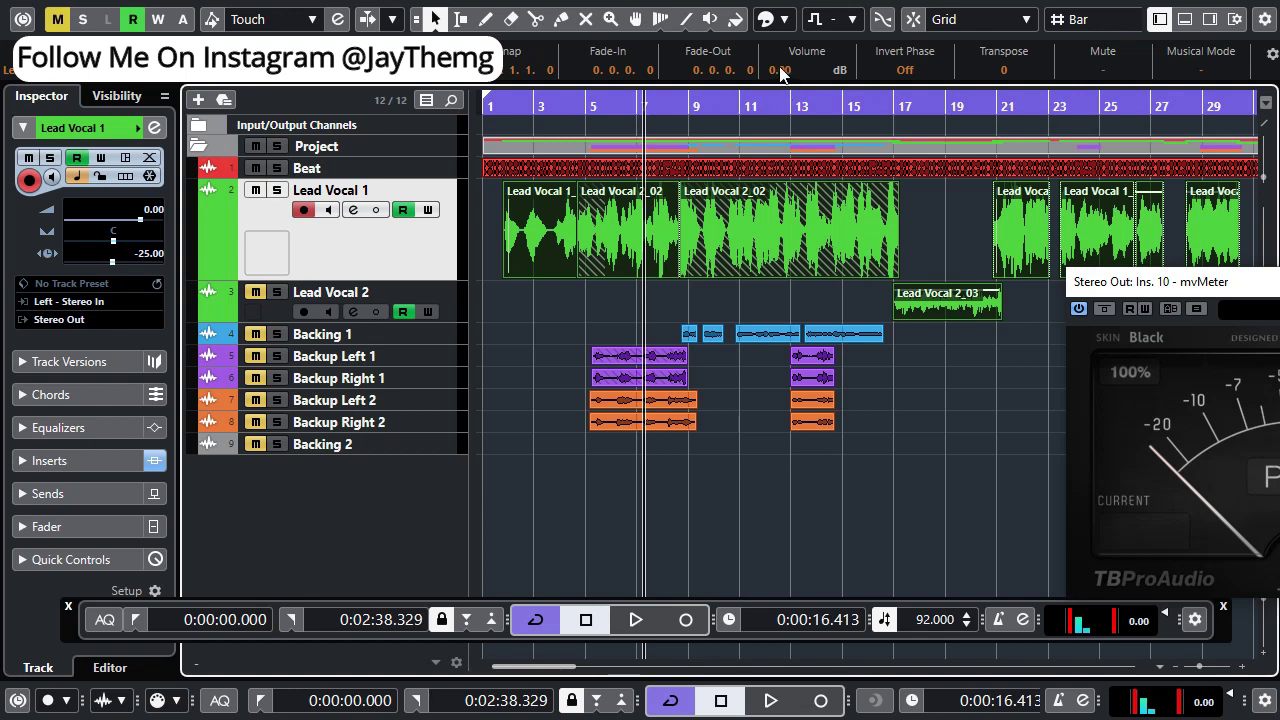
{"action": "scroll", "coordinate": [781, 74], "scroll_direction": "down", "scroll_amount": 2}
{"action": "left_click", "coordinate": [601, 106]}
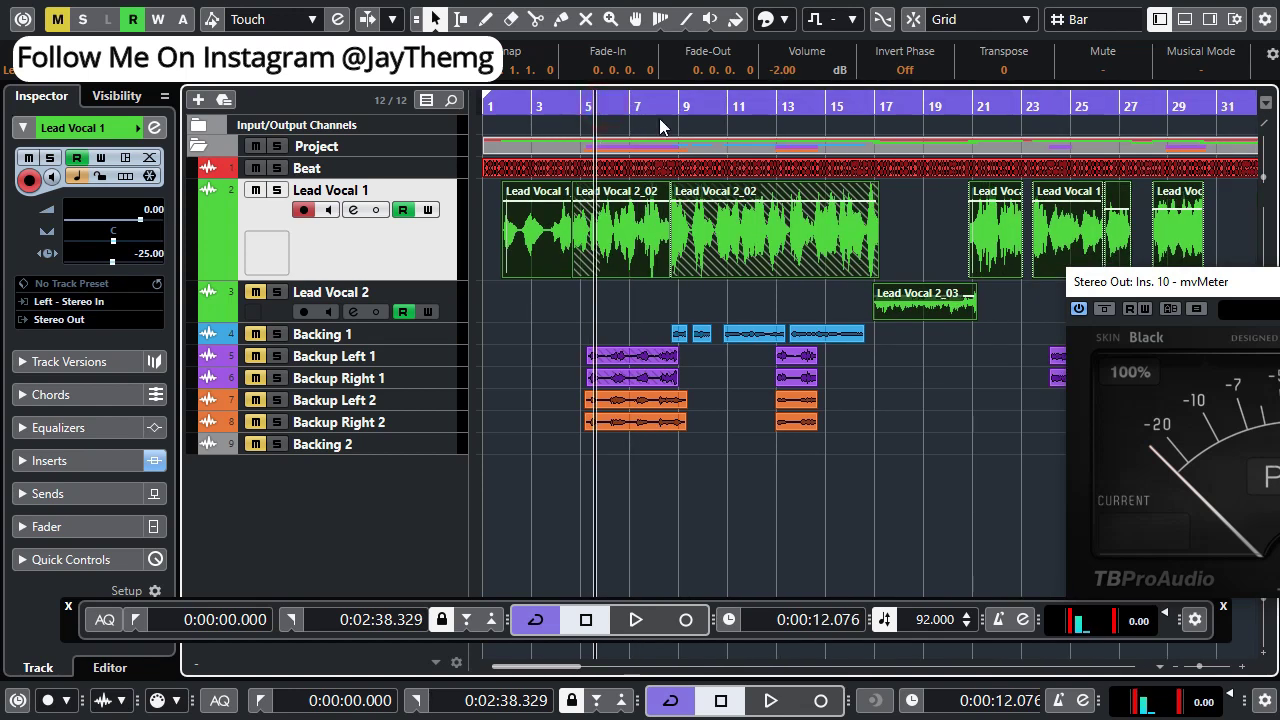
{"action": "key", "text": "space"}
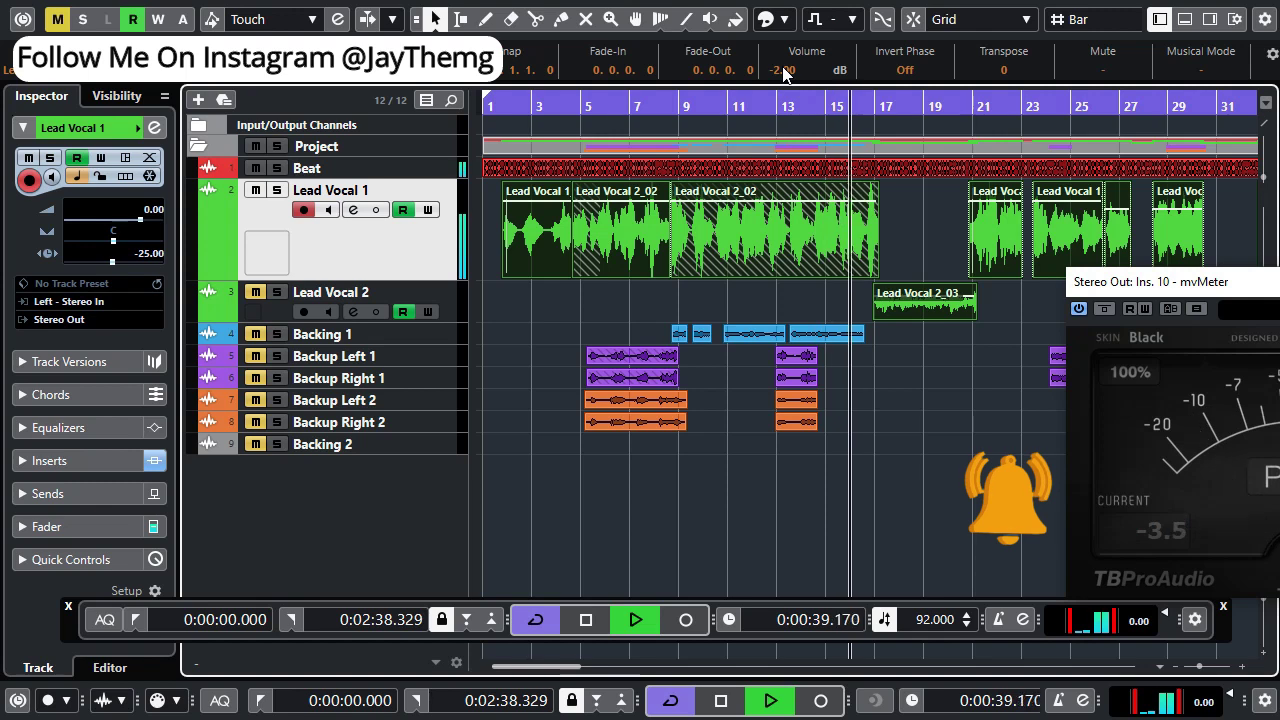
{"action": "key", "text": "space"}
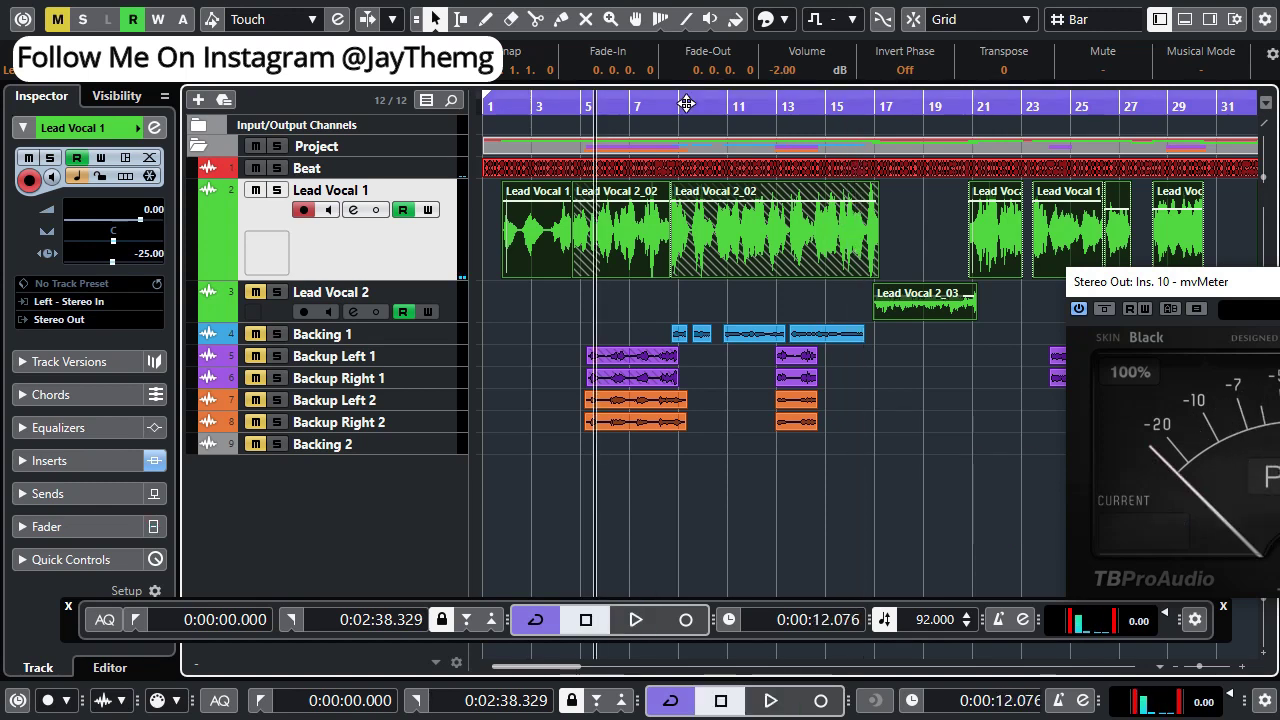
Check the volume of the short Lead Vocal 1 clip near bar 26 and slightly reduce the height of the Lead Vocal 1 track
{"action": "key", "text": "g"}
{"action": "key", "text": "g"}
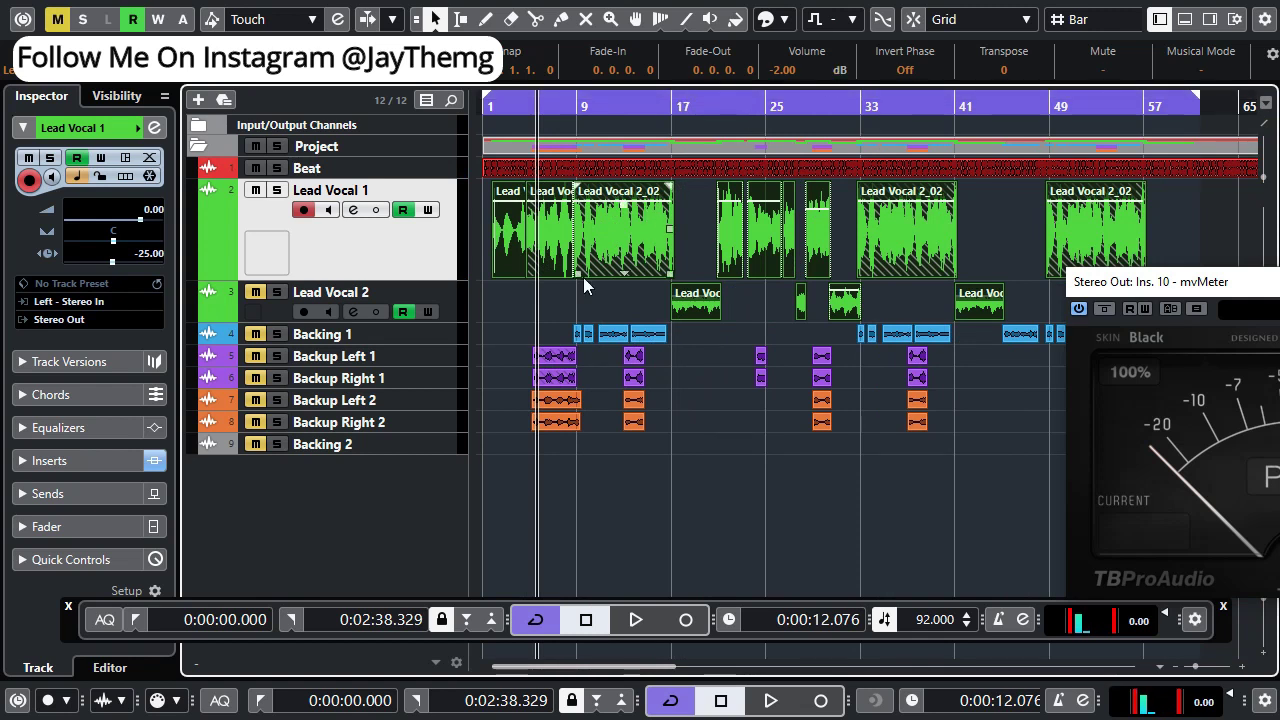
{"action": "left_click", "coordinate": [700, 265]}
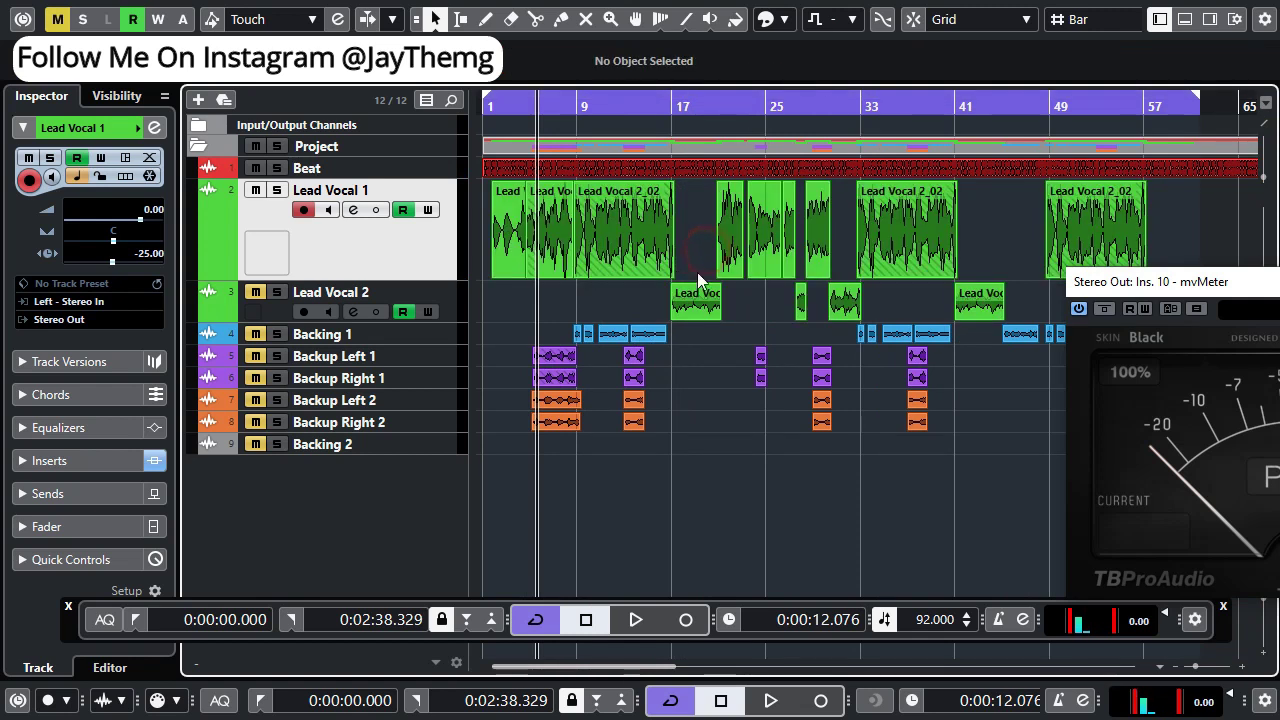
{"action": "left_click", "coordinate": [786, 236]}
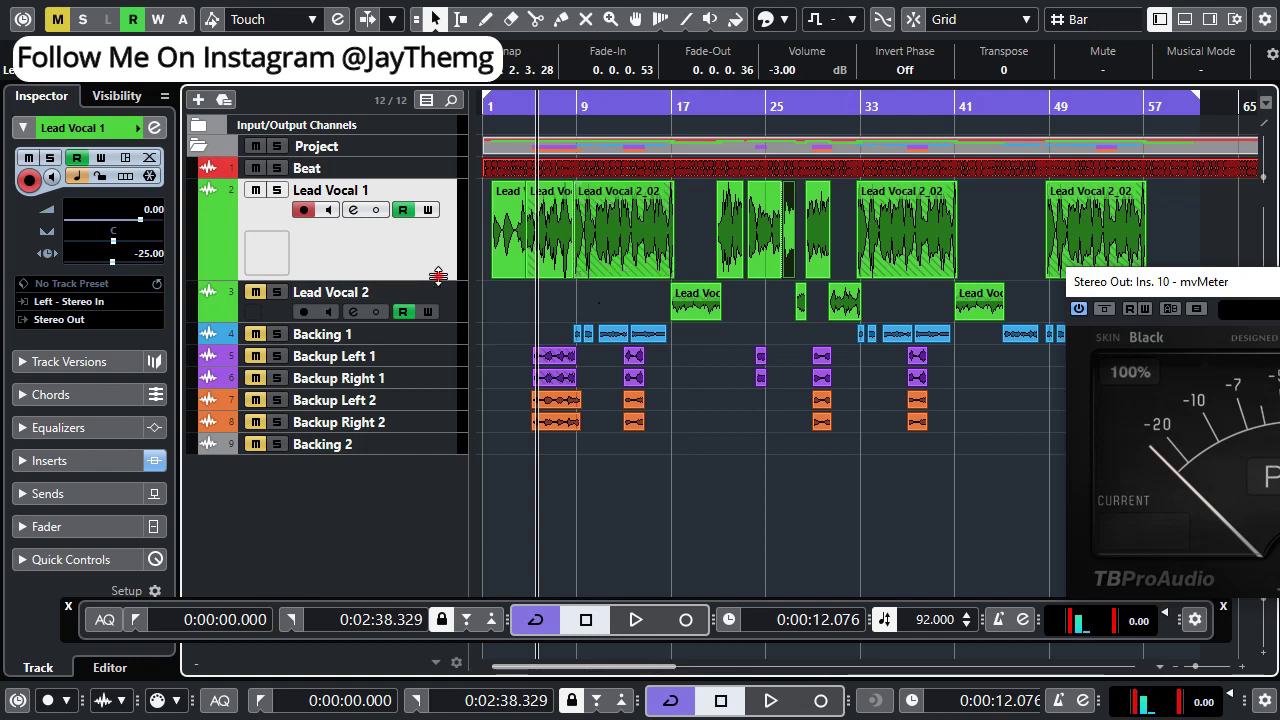
{"action": "left_click_drag", "start_coordinate": [438, 276], "coordinate": [441, 258]}
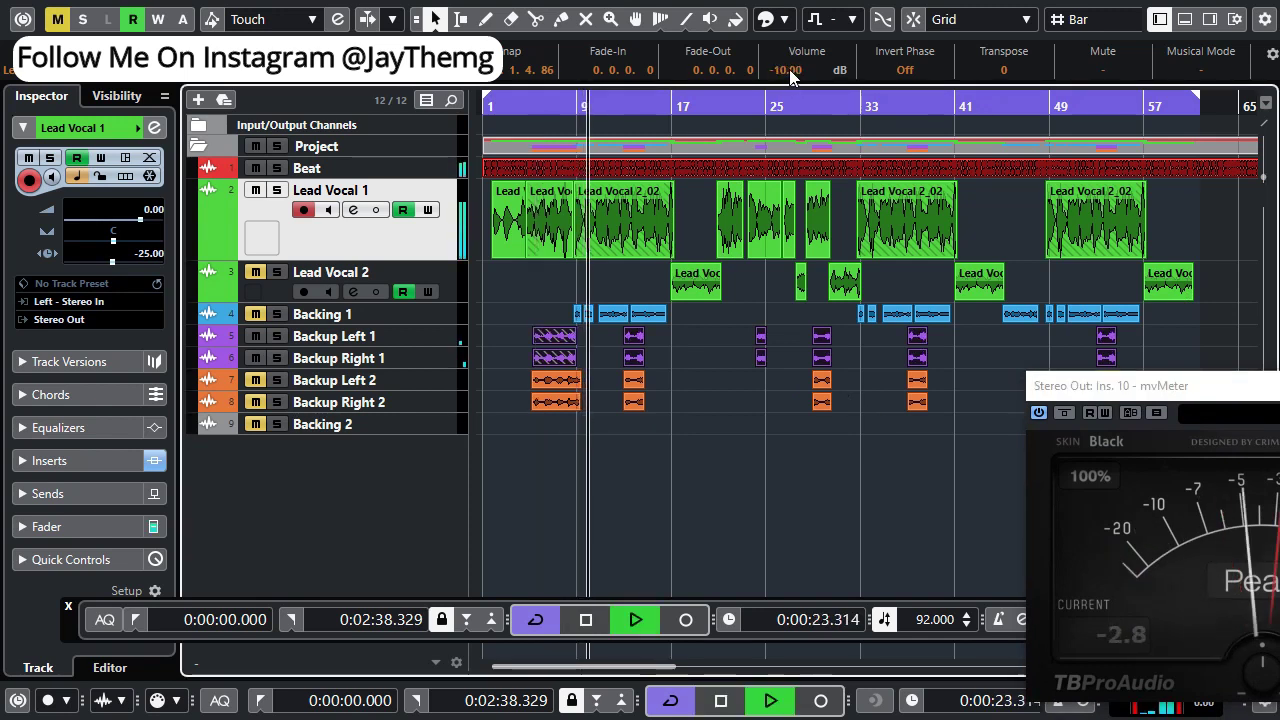
Select all Backup Left 2 and Backup Right 2 clips and lower their volume to -2.00 dB while playing from about bar 5
{"action": "left_click", "coordinate": [558, 105]}
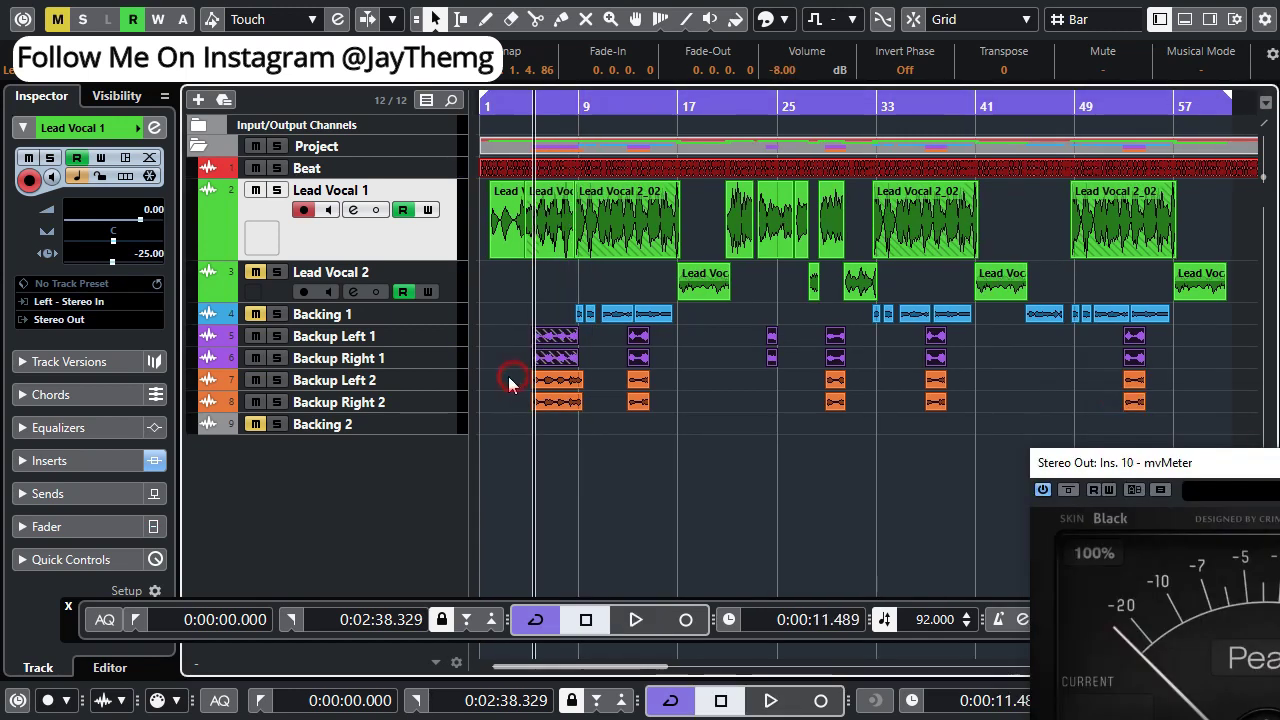
{"action": "left_click_drag", "start_coordinate": [508, 378], "coordinate": [1159, 416]}
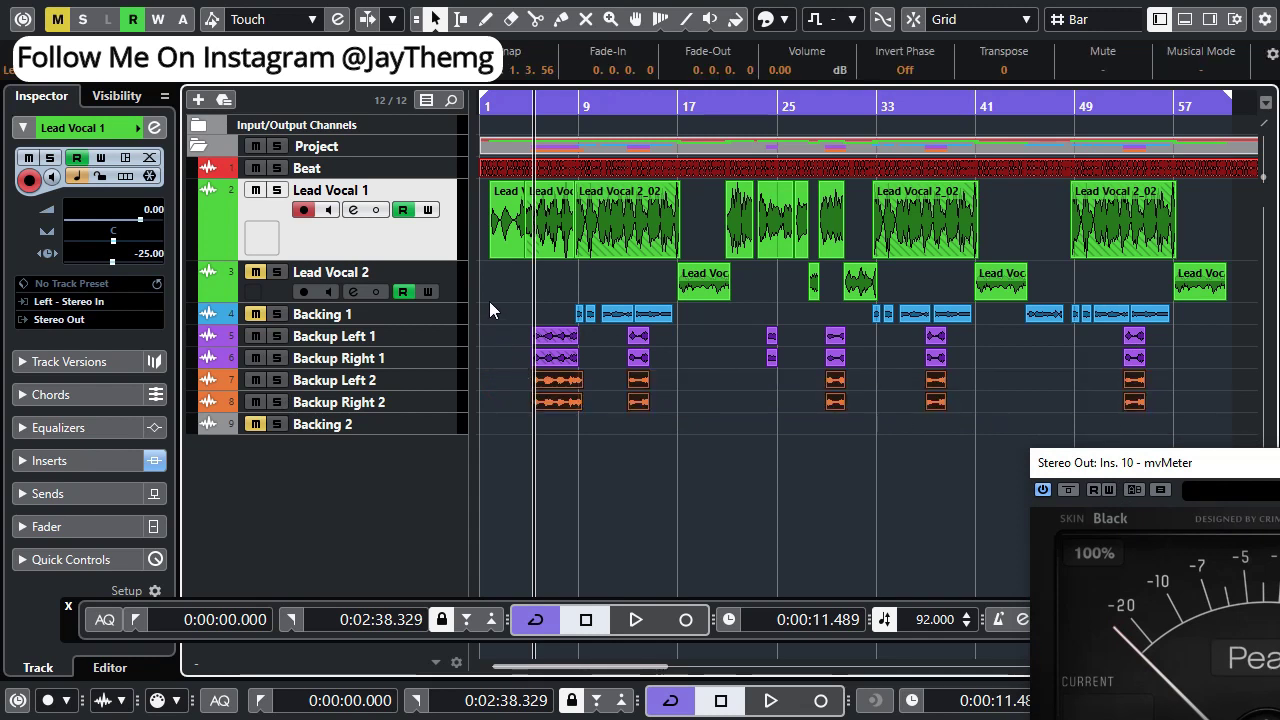
{"action": "key", "text": "space"}
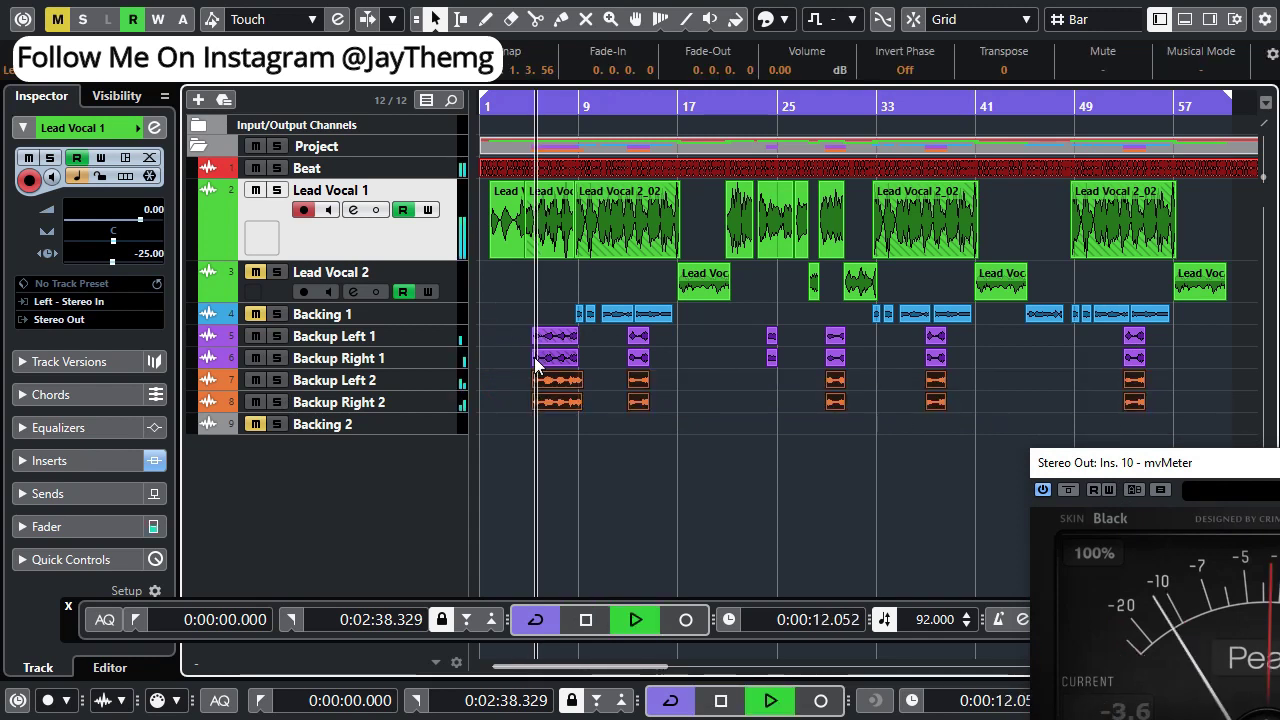
{"action": "left_click_drag", "start_coordinate": [1065, 466], "coordinate": [1000, 260]}
{"action": "scroll", "coordinate": [782, 71], "scroll_direction": "down", "scroll_amount": 1}
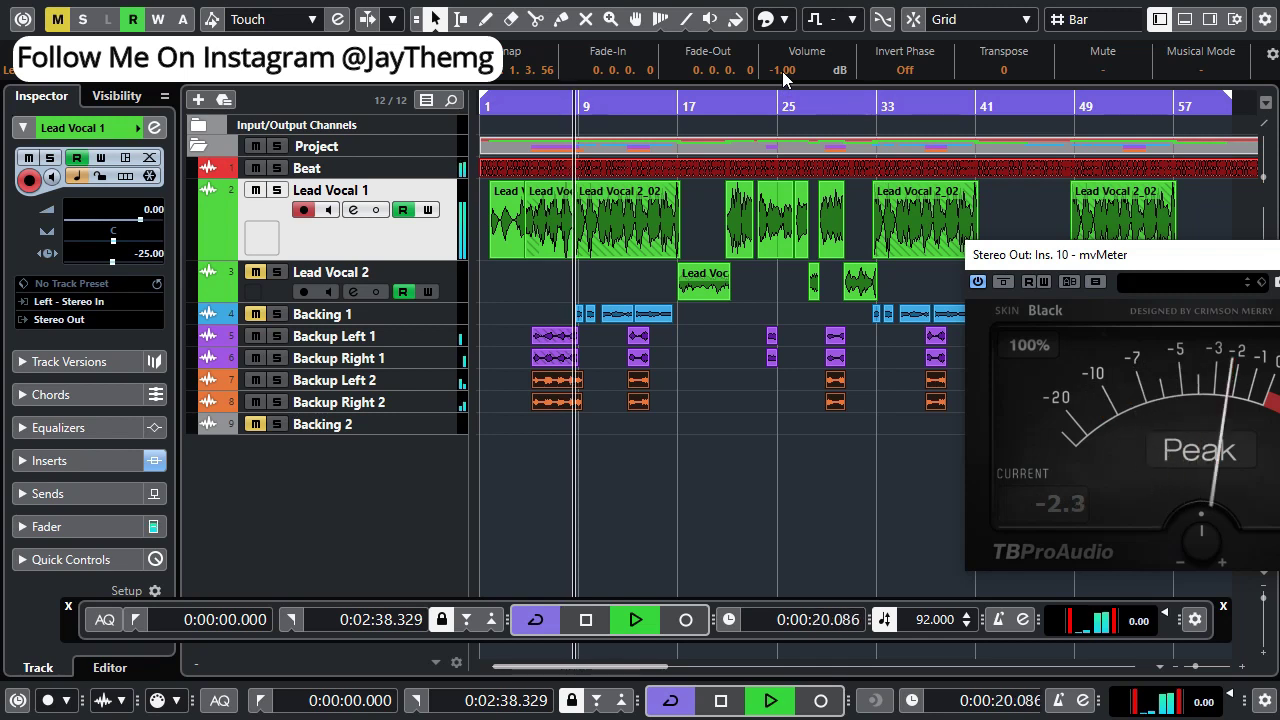
{"action": "scroll", "coordinate": [786, 79], "scroll_direction": "down", "scroll_amount": 1}
{"action": "key", "text": "space"}
{"action": "key", "text": "space"}
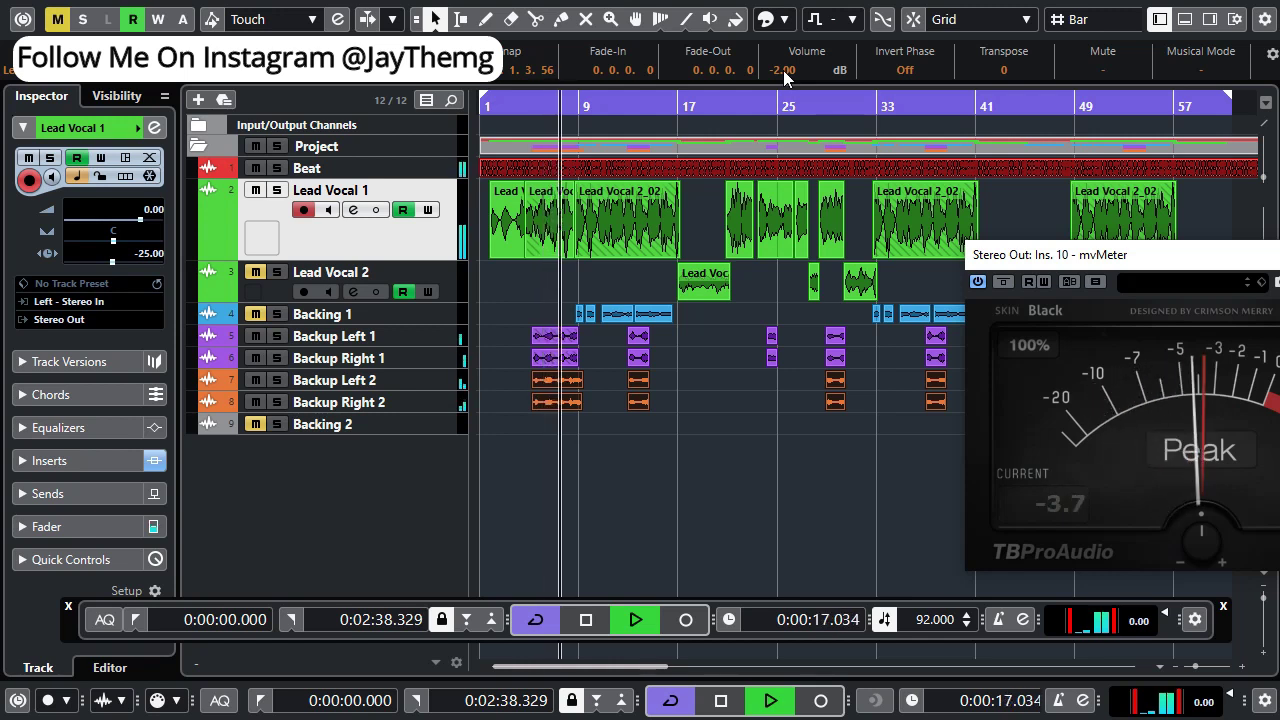
{"action": "key", "text": "space"}
Unmute Backing 1, select all its clips, and lower their volume to -1.00 dB while playing from around bar 9
{"action": "left_click", "coordinate": [258, 315]}
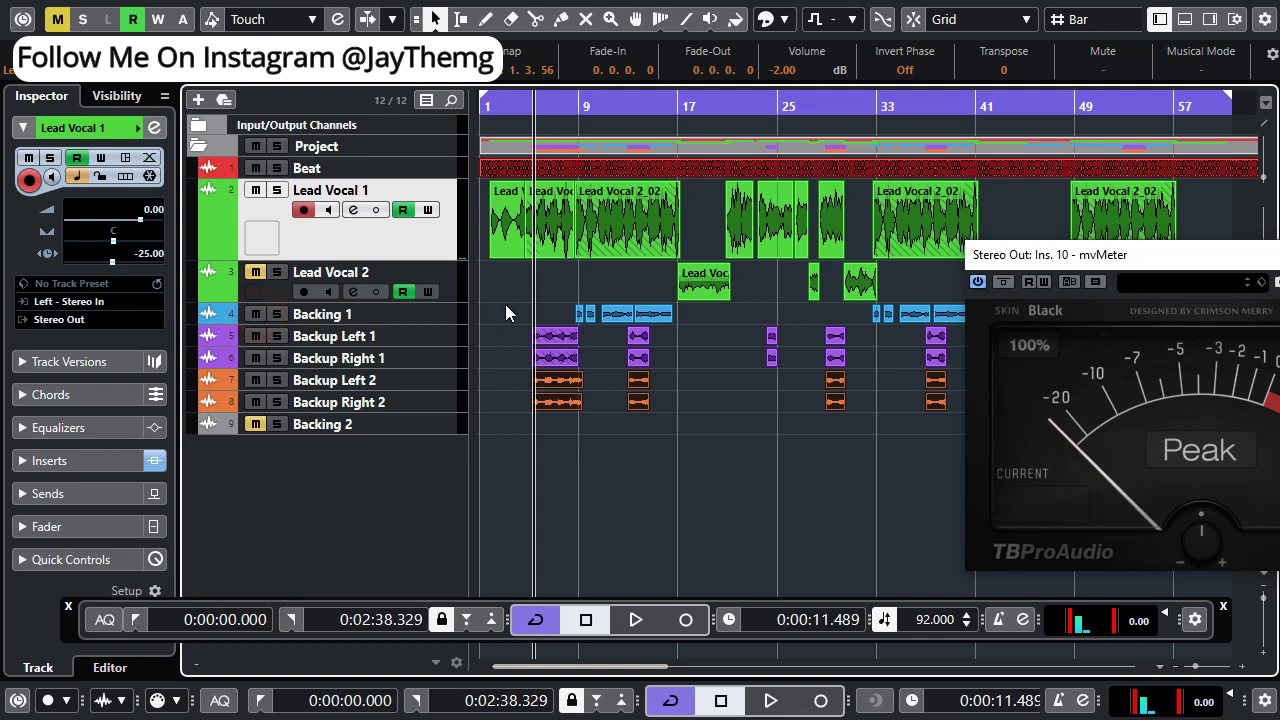
{"action": "left_click", "coordinate": [549, 318]}
{"action": "left_click", "coordinate": [390, 315]}
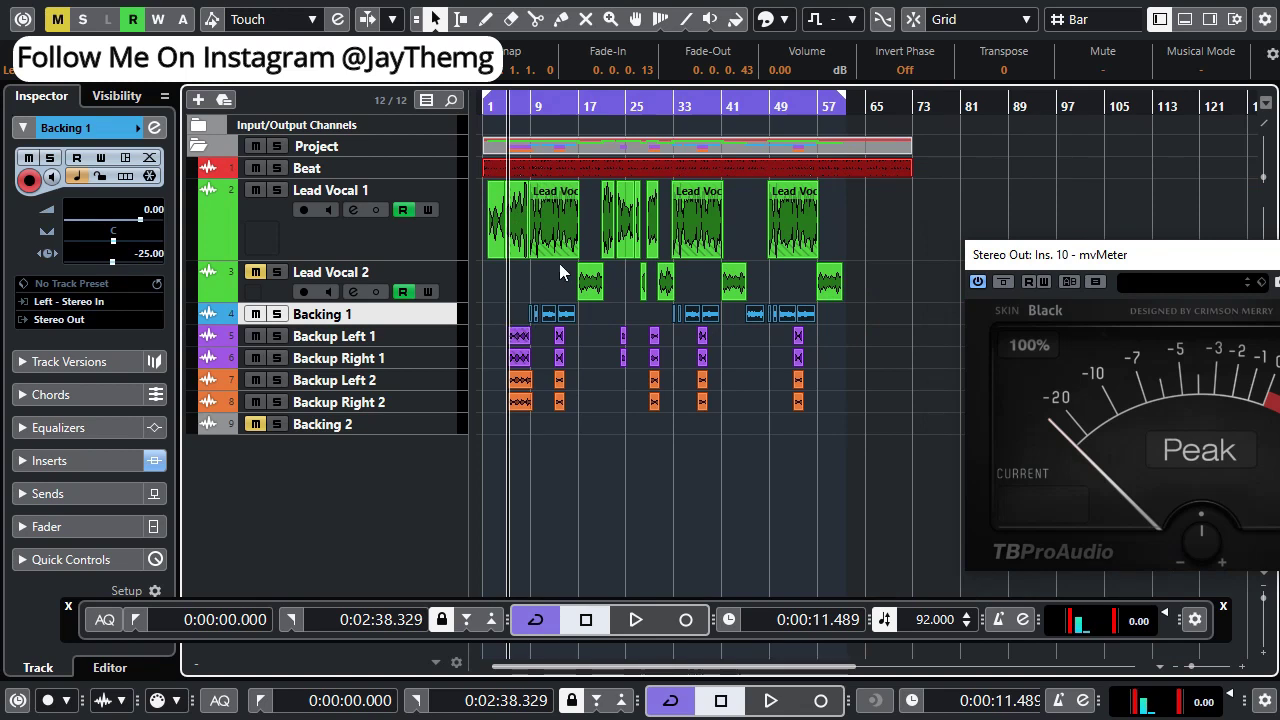
{"action": "left_click", "coordinate": [531, 104]}
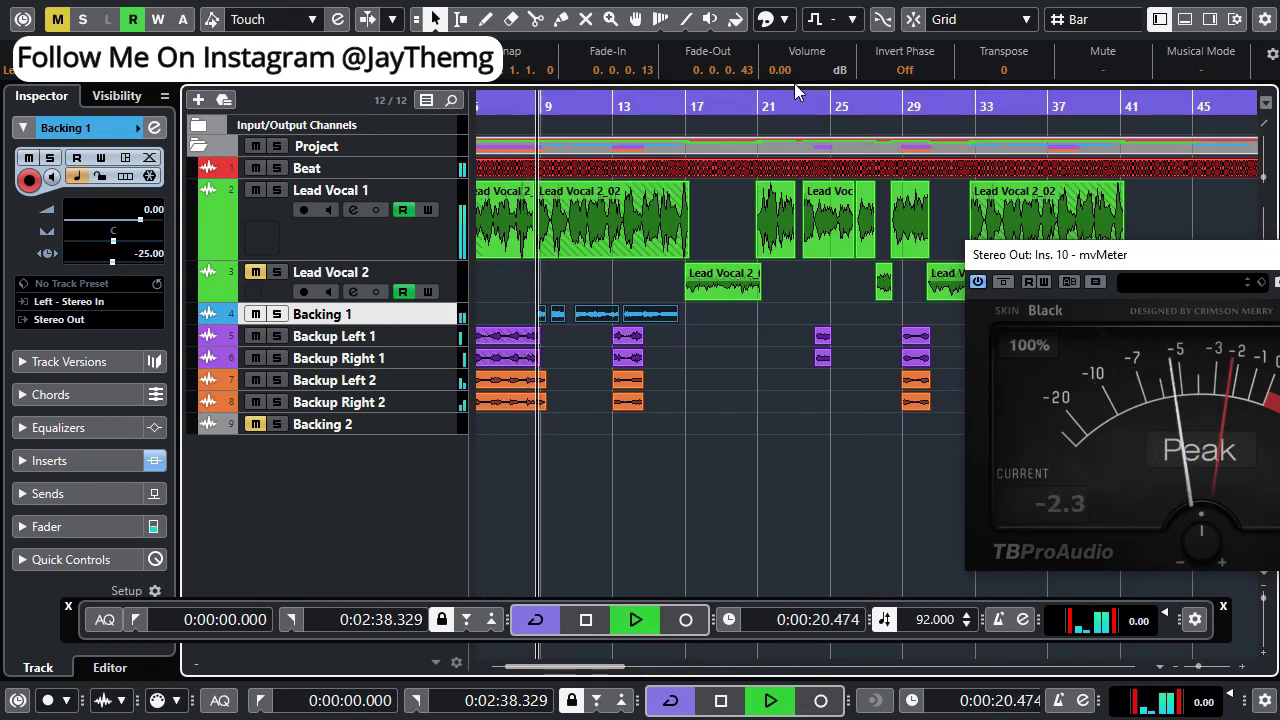
{"action": "scroll", "coordinate": [787, 71], "scroll_direction": "down", "scroll_amount": 1}
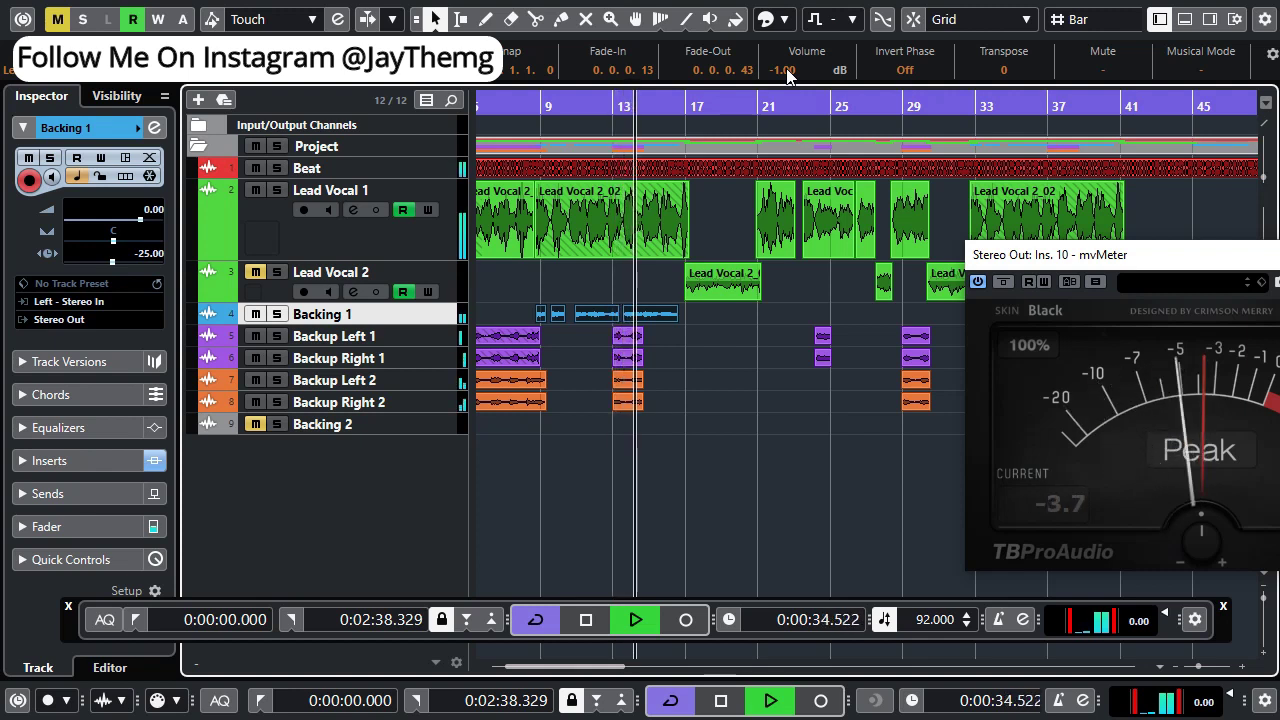
{"action": "key", "text": "space"}
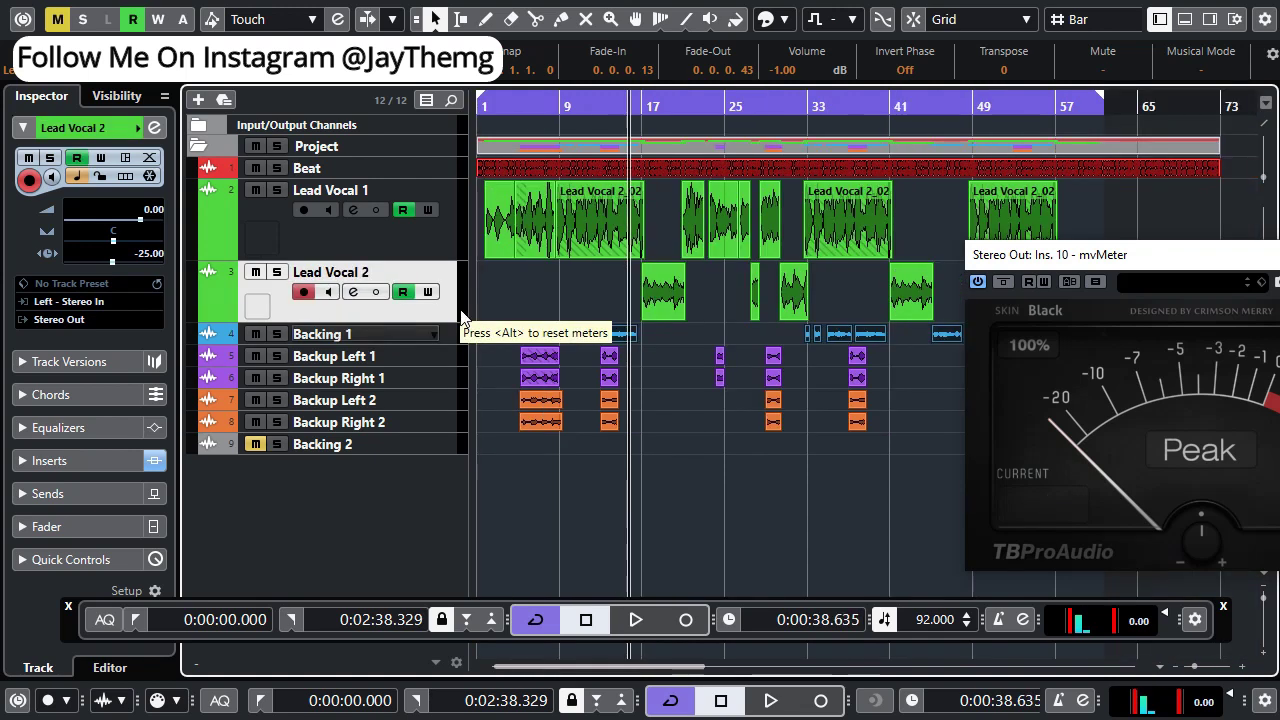
Unmute Backing 2, then select the Lead Vocal 1 clips from about bar 21 to bar 41 and listen to that range in a loop
{"action": "left_click", "coordinate": [255, 444]}
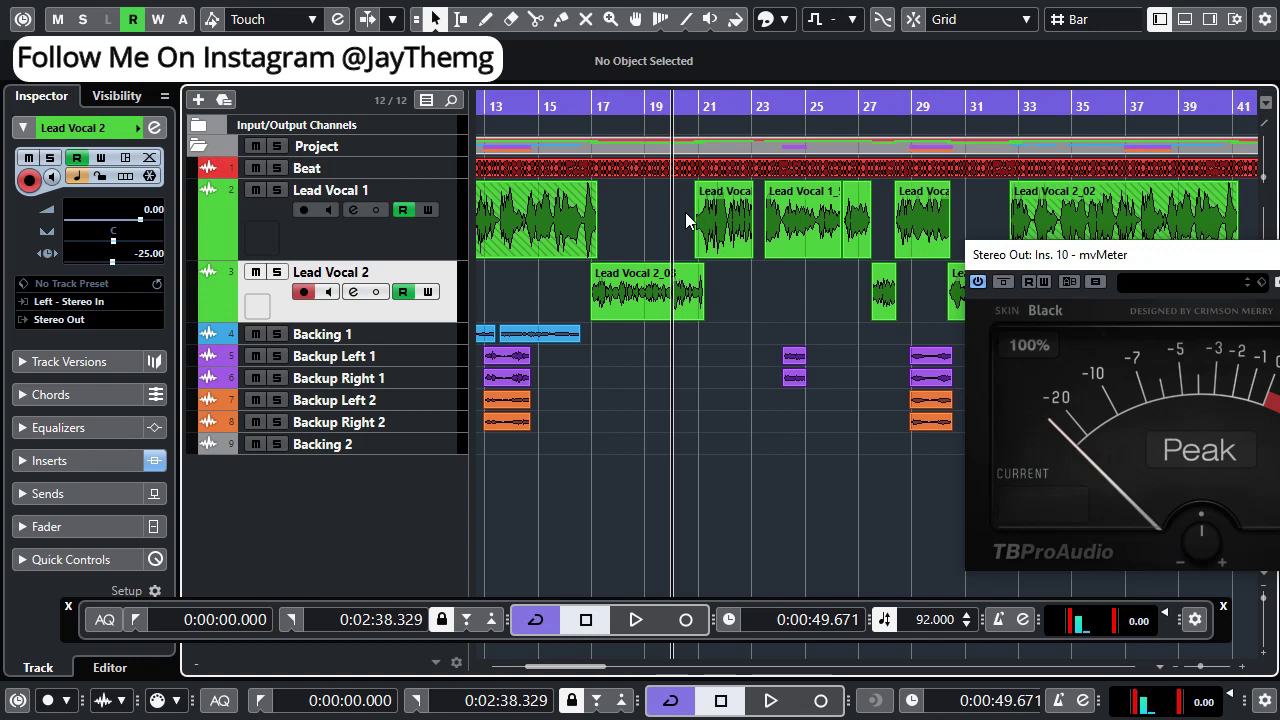
{"action": "left_click_drag", "start_coordinate": [685, 212], "coordinate": [1228, 226]}
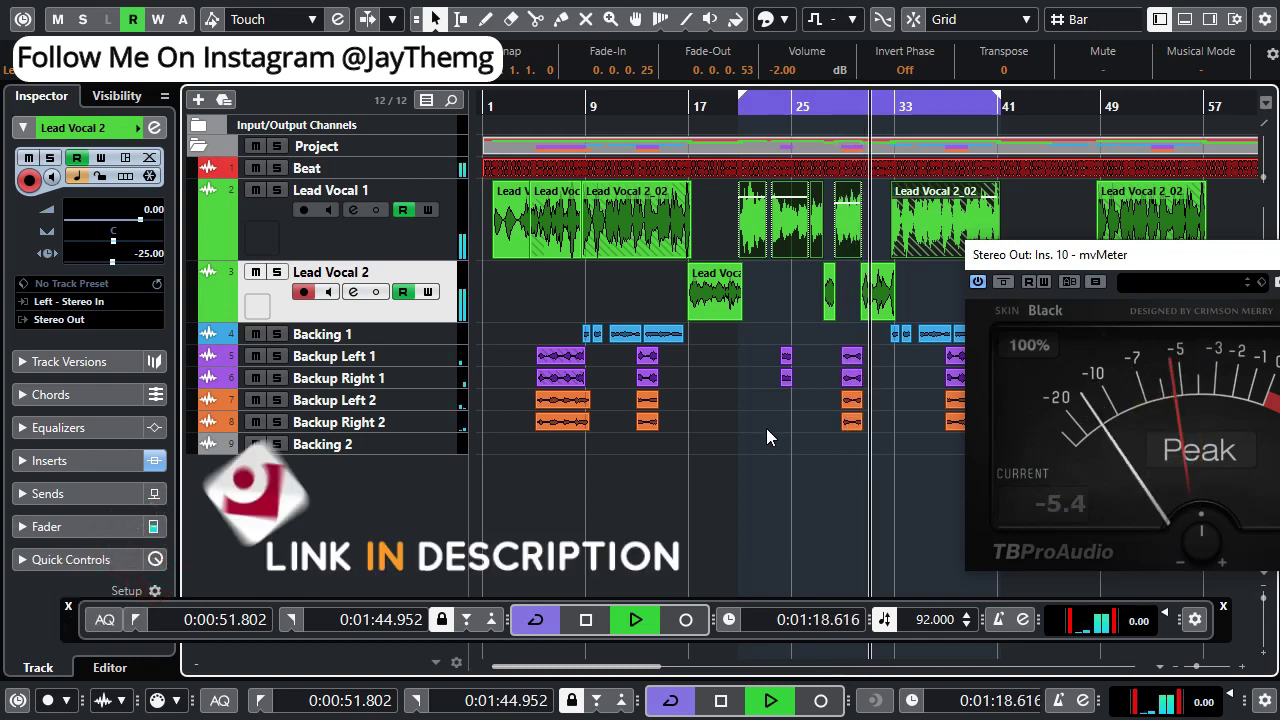
{"action": "key", "text": "space"}
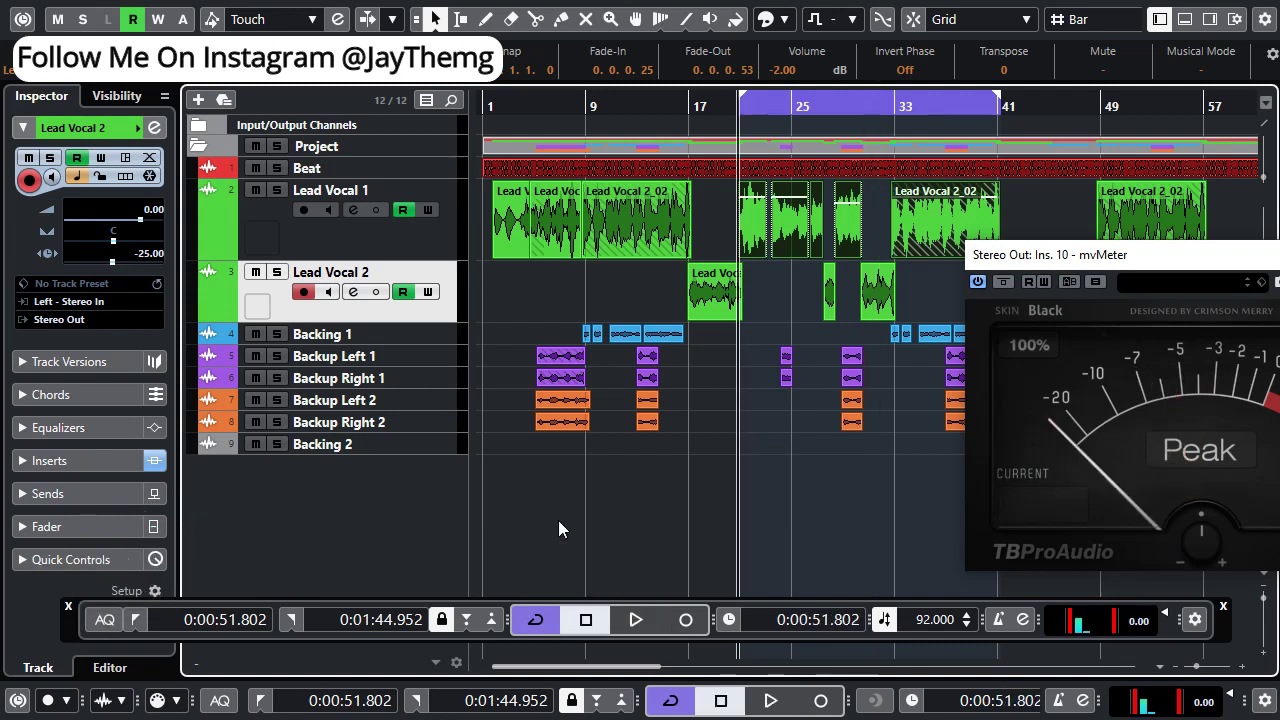
Add two stereo group tracks routed to Stereo Out and name them Lead Vox Group and Backup Vox Group
{"action": "right_click", "coordinate": [309, 495]}
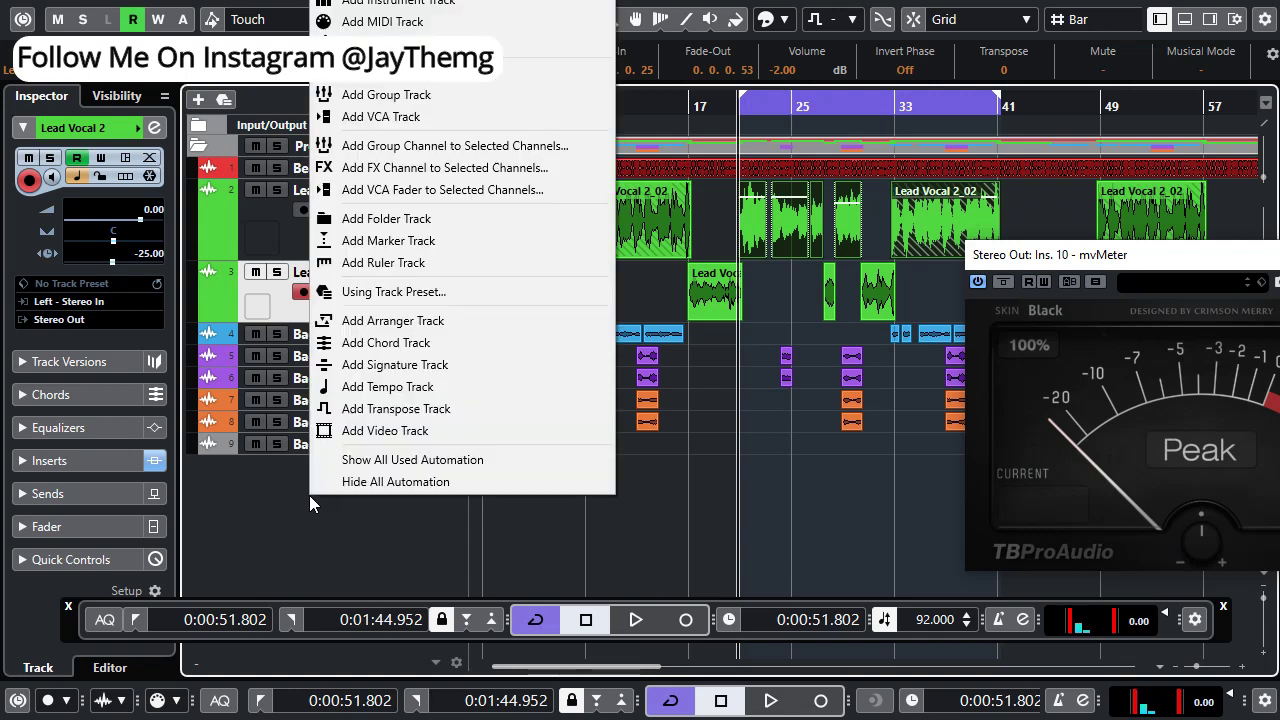
{"action": "left_click", "coordinate": [390, 95]}
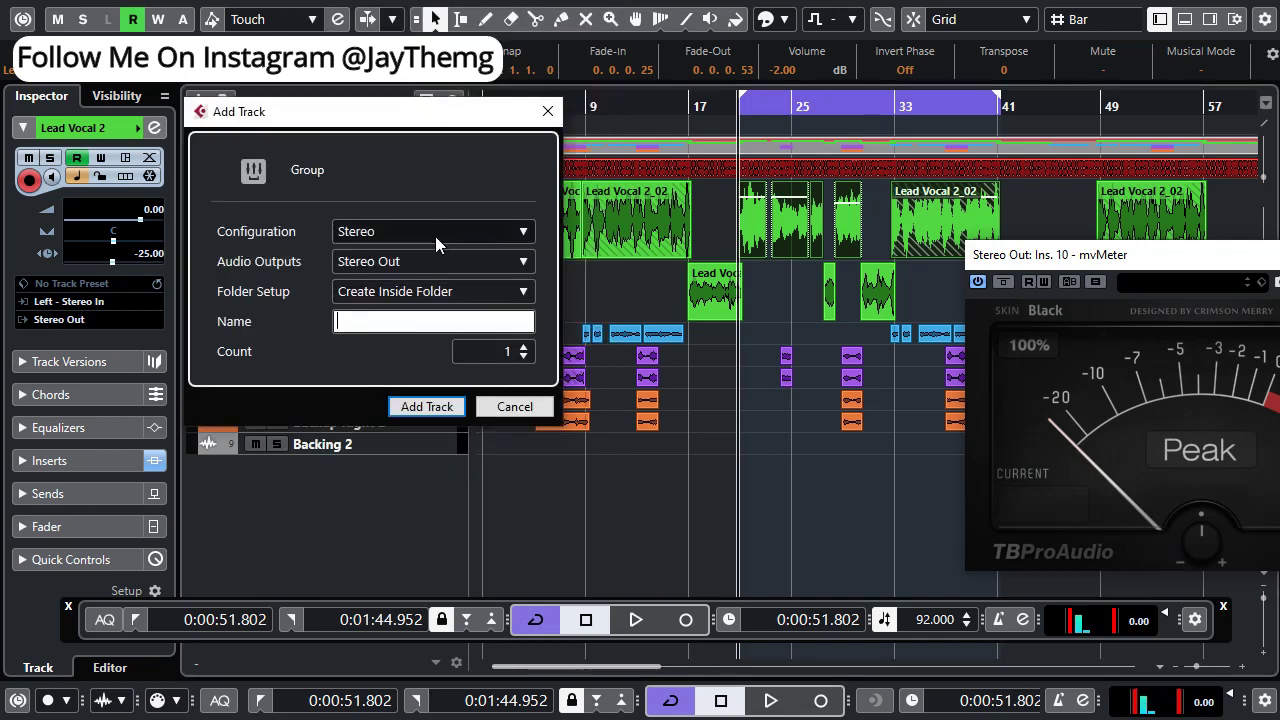
{"action": "left_click", "coordinate": [523, 347]}
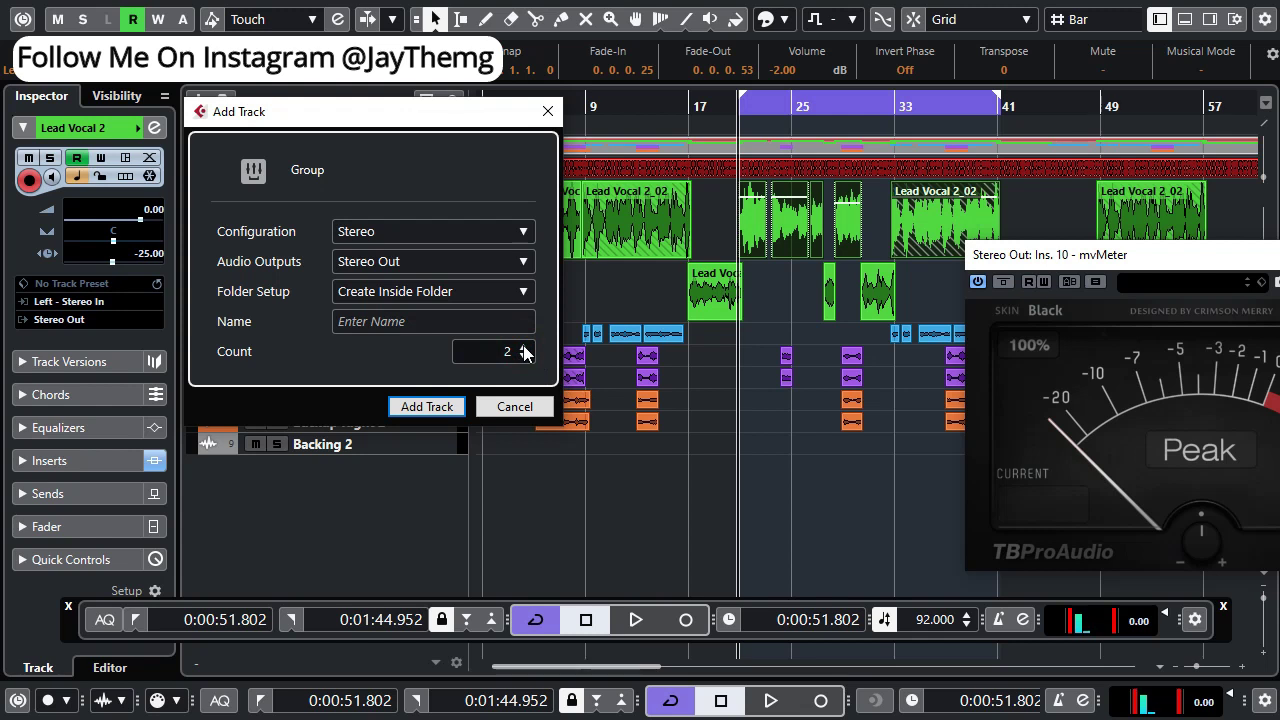
{"action": "left_click", "coordinate": [425, 407]}
{"action": "double_click", "coordinate": [322, 485]}
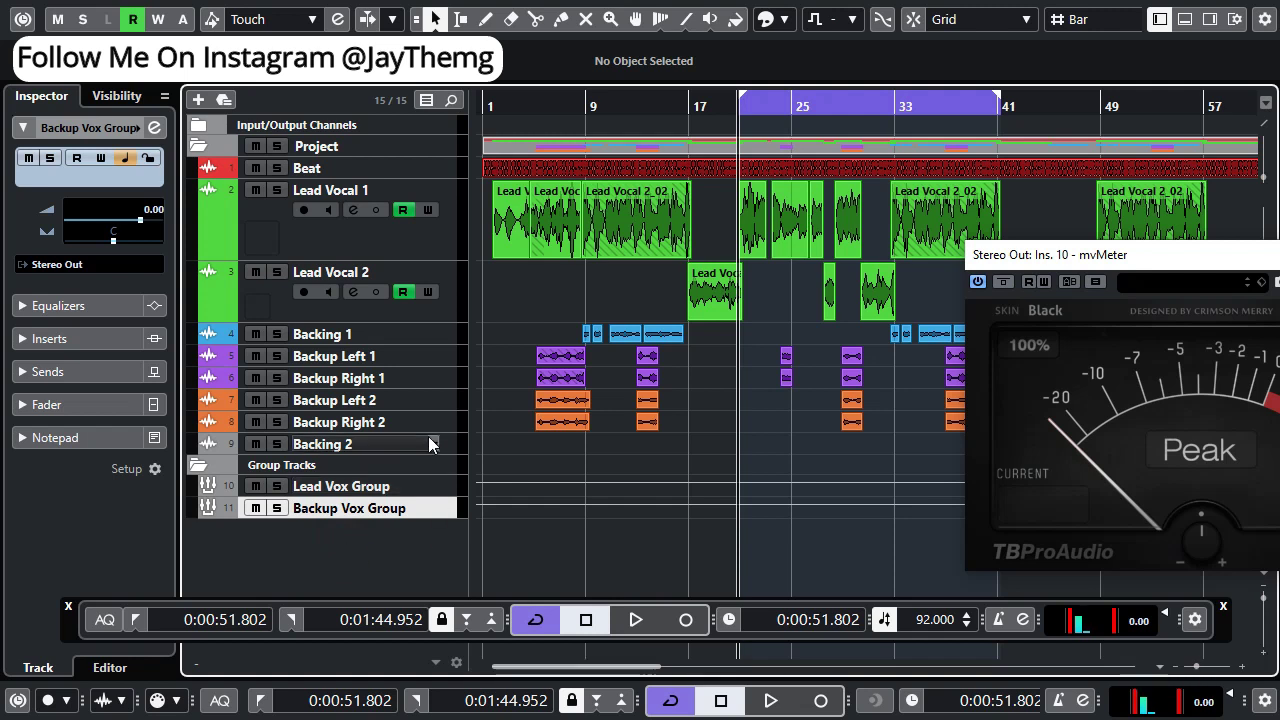
Route the output of Lead Vocal 1 to Lead Vox Group
{"action": "left_click", "coordinate": [375, 238]}
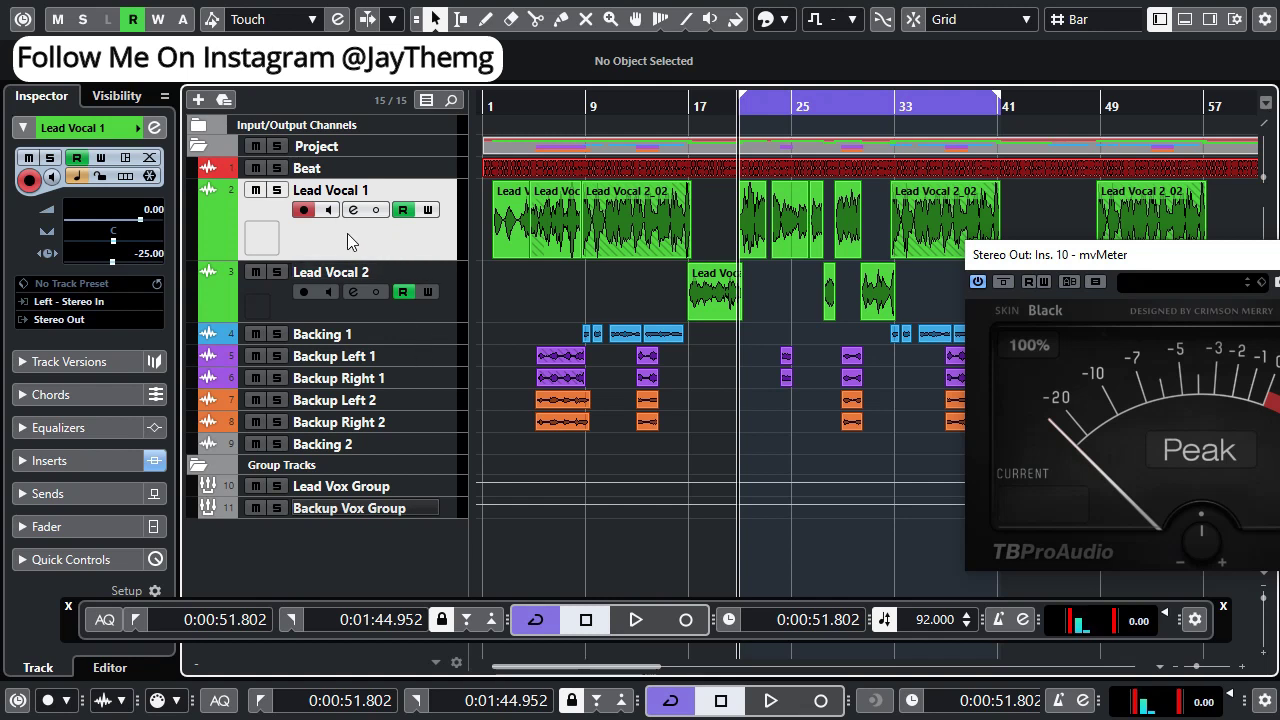
{"action": "left_click", "coordinate": [60, 320]}
{"action": "left_click", "coordinate": [150, 484]}
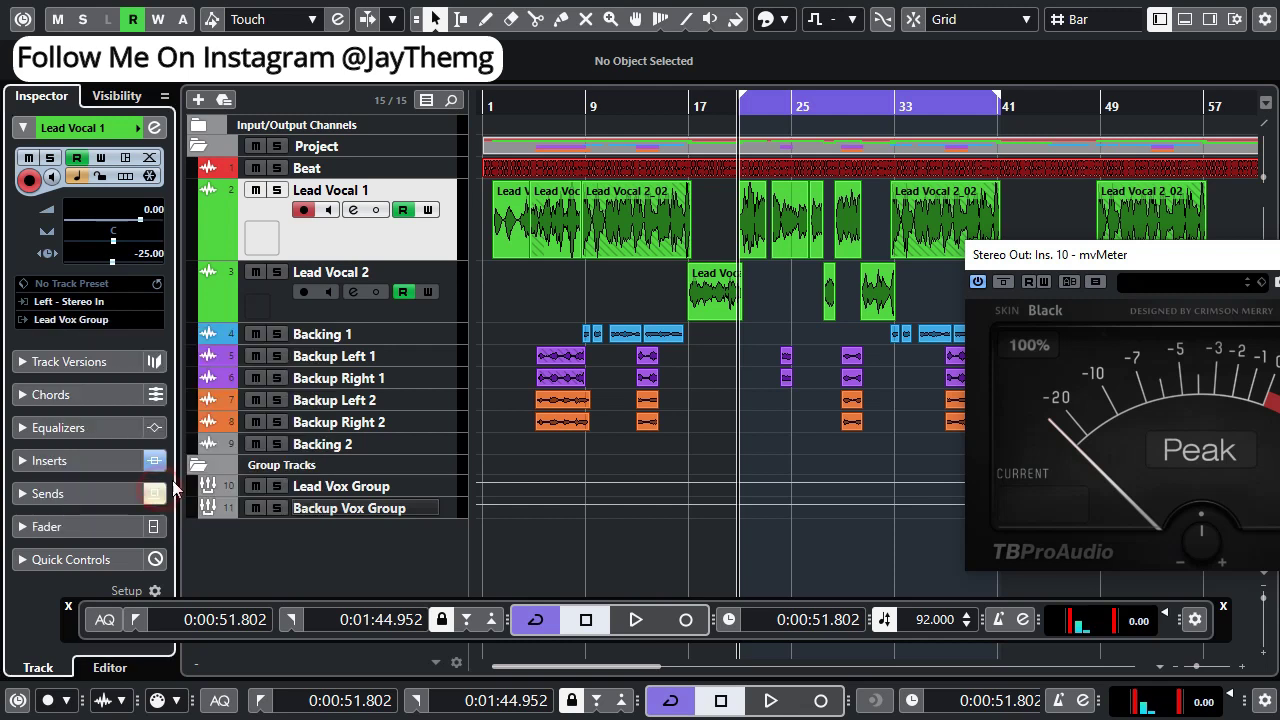
Route the outputs of Lead Vocal 2 and the tracks from Backing 1 through Backup Right 2 to Lead Vox Group
{"action": "left_click", "coordinate": [345, 305]}
{"action": "left_click", "coordinate": [101, 319]}
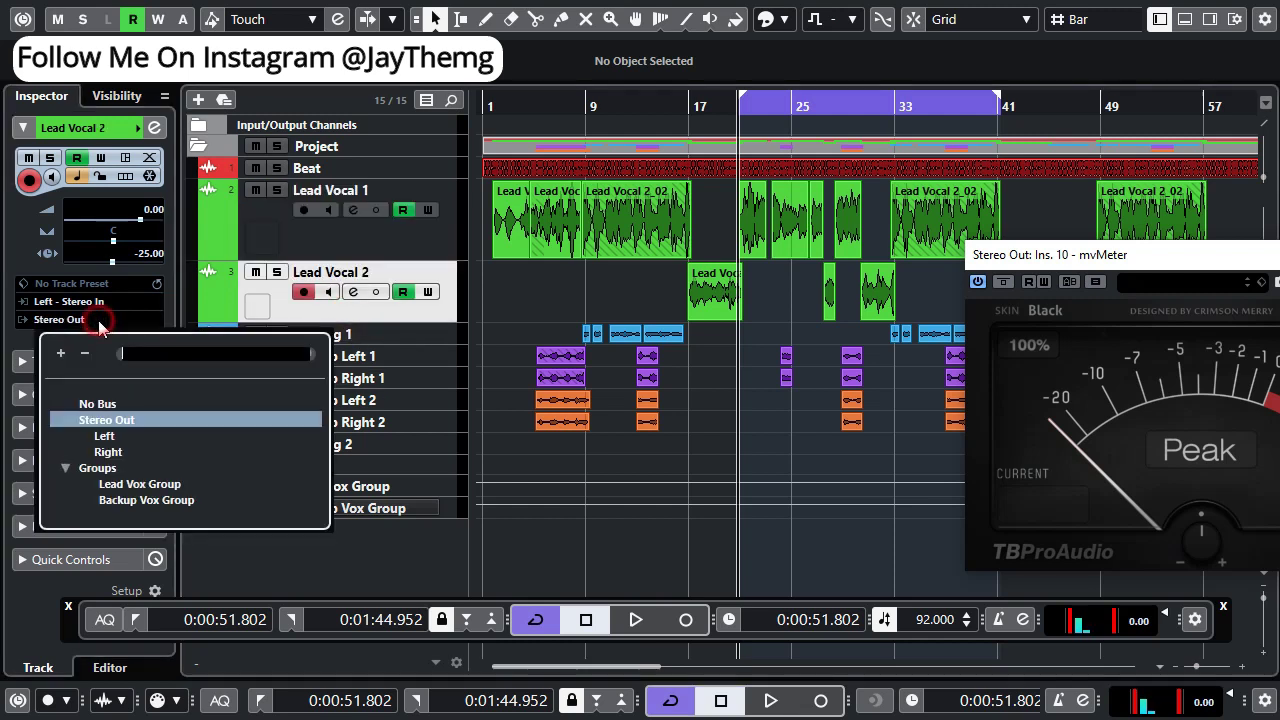
{"action": "left_click", "coordinate": [158, 486]}
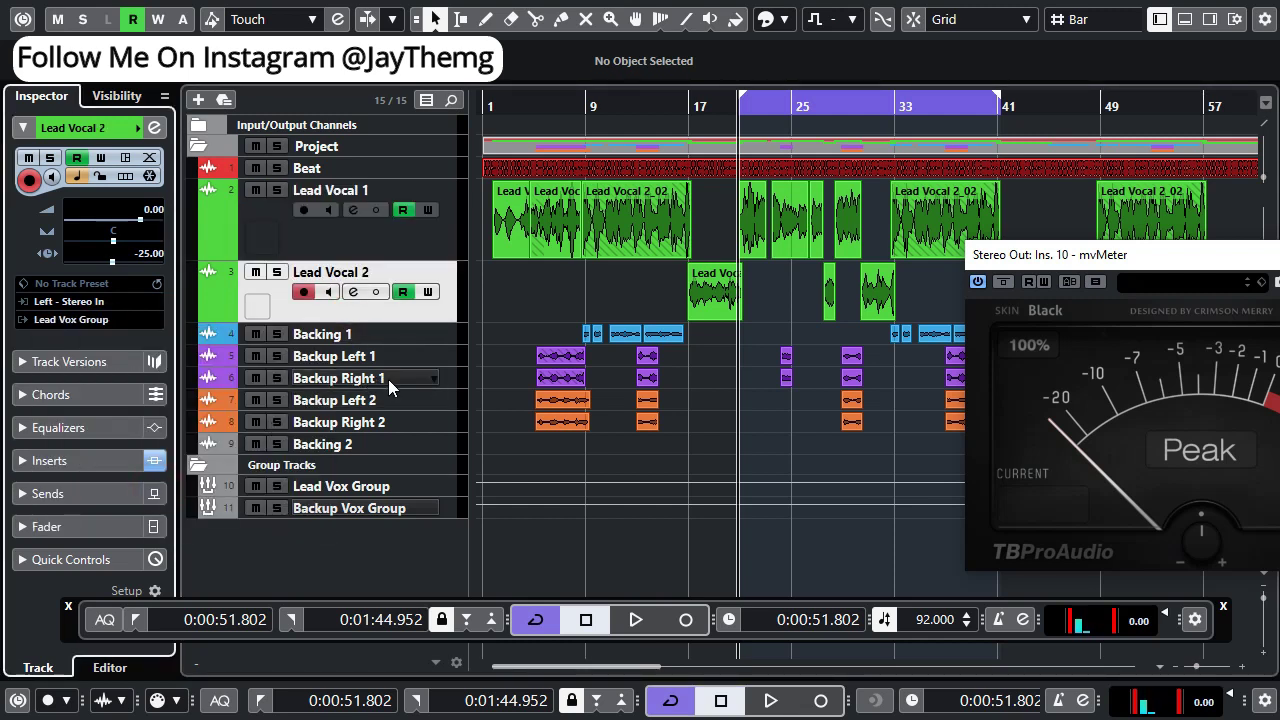
{"action": "left_click", "coordinate": [380, 338]}
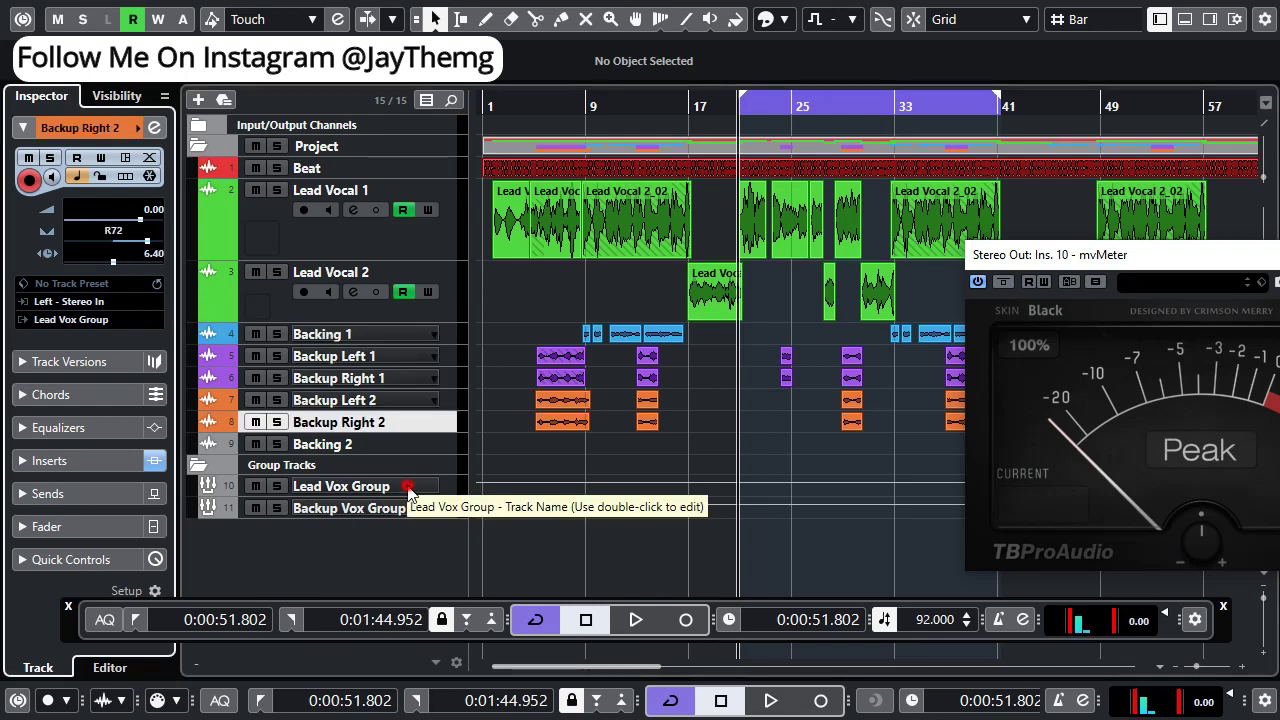
Insert the Gate effect in the first insert slot of Lead Vox Group and keep only its window open beside the clips
{"action": "left_click", "coordinate": [408, 490]}
{"action": "left_click", "coordinate": [155, 129]}
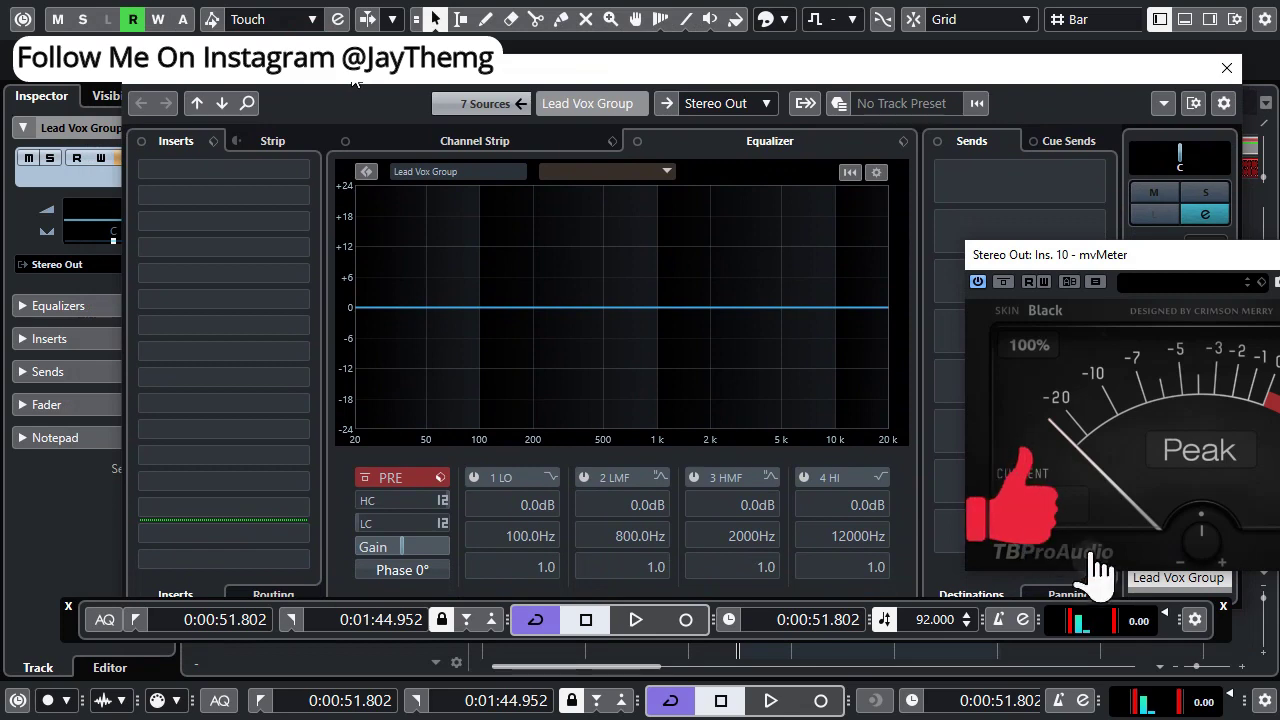
{"action": "left_click", "coordinate": [300, 173]}
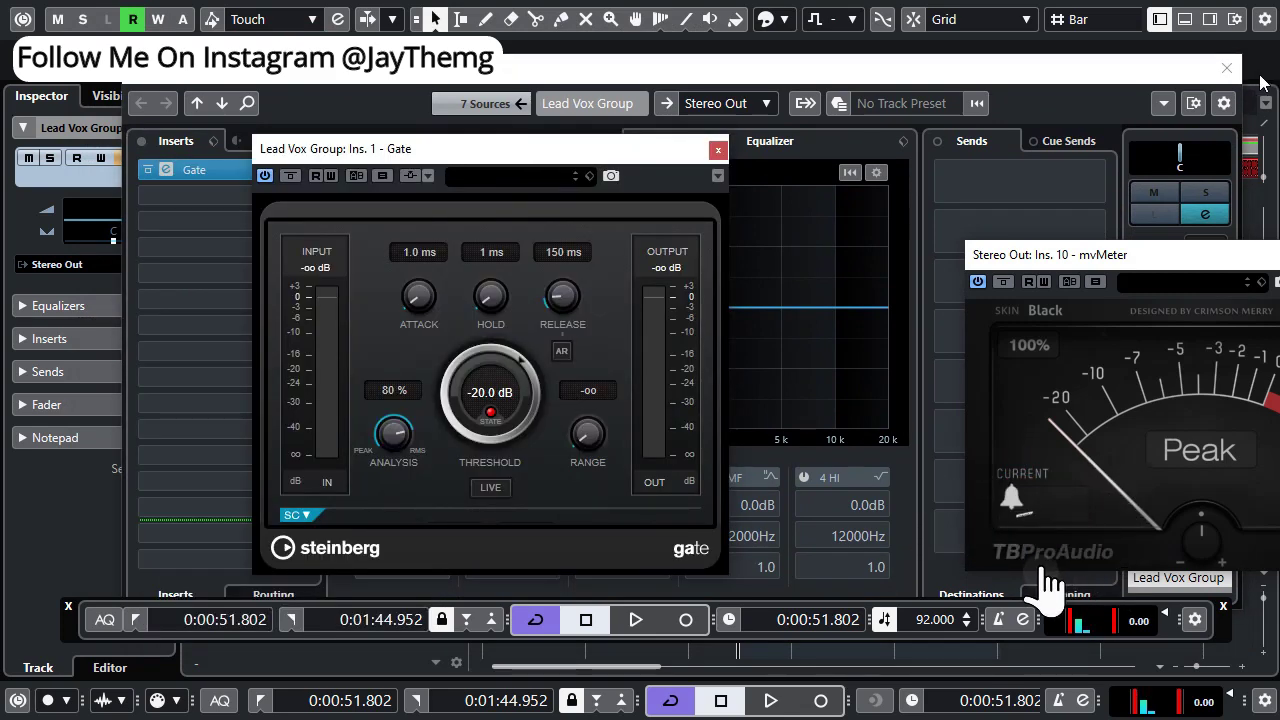
{"action": "left_click", "coordinate": [1226, 67]}
{"action": "left_click_drag", "start_coordinate": [625, 155], "coordinate": [984, 243]}
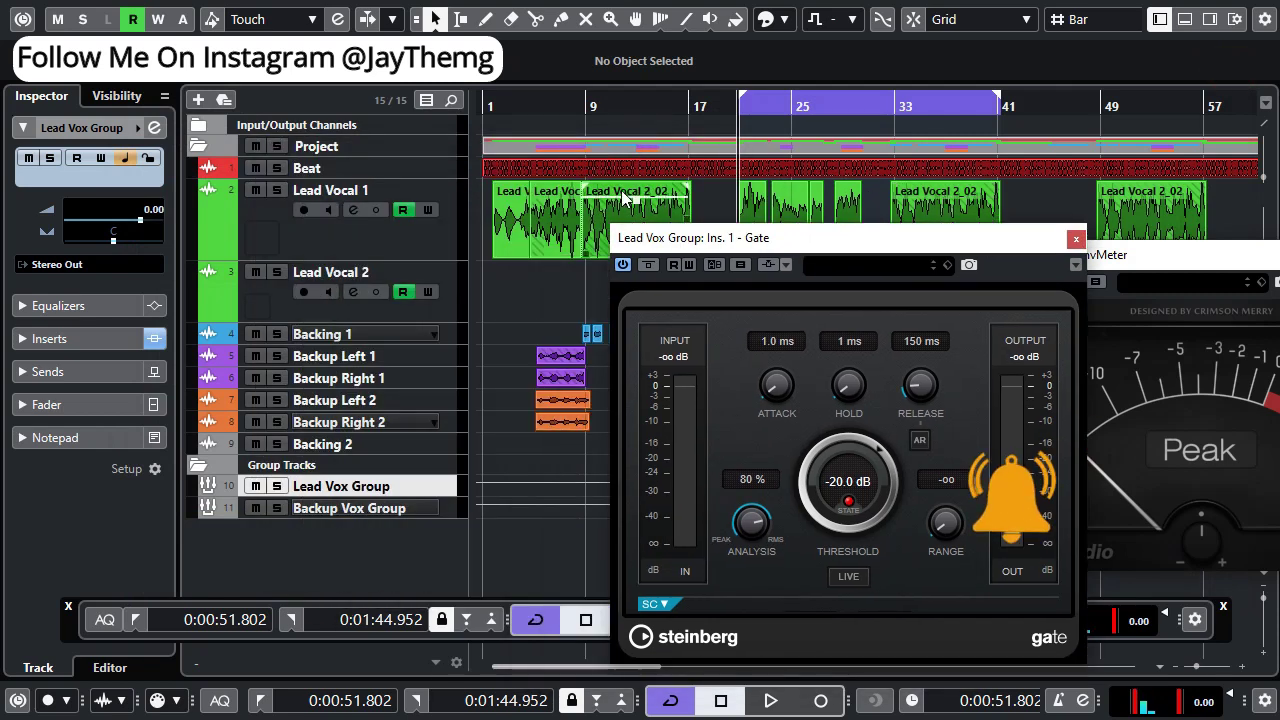
Lower the gate's threshold to -60.0 dB, with playback positioned at the quiet gap in Lead Vocal 1 between bars 3 and 4
{"action": "left_click", "coordinate": [504, 107]}
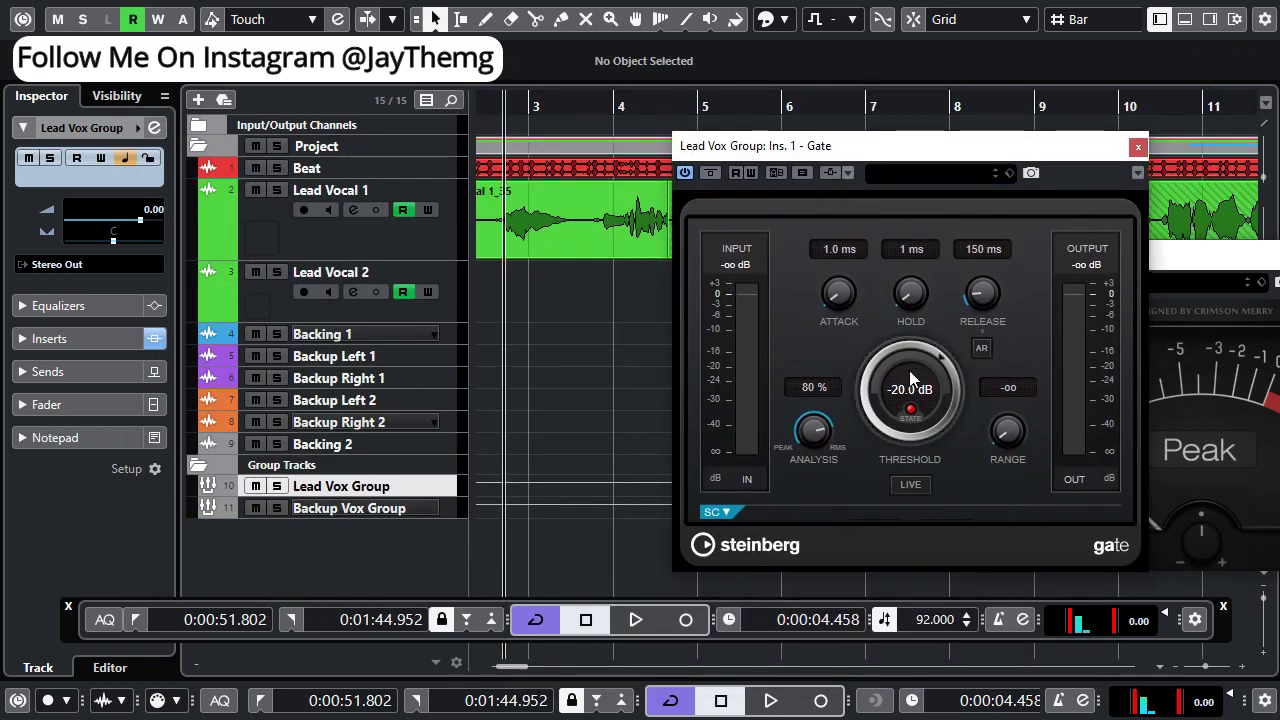
{"action": "left_click_drag", "start_coordinate": [909, 351], "coordinate": [865, 547]}
{"action": "left_click", "coordinate": [570, 103]}
{"action": "left_click_drag", "start_coordinate": [431, 258], "coordinate": [437, 282]}
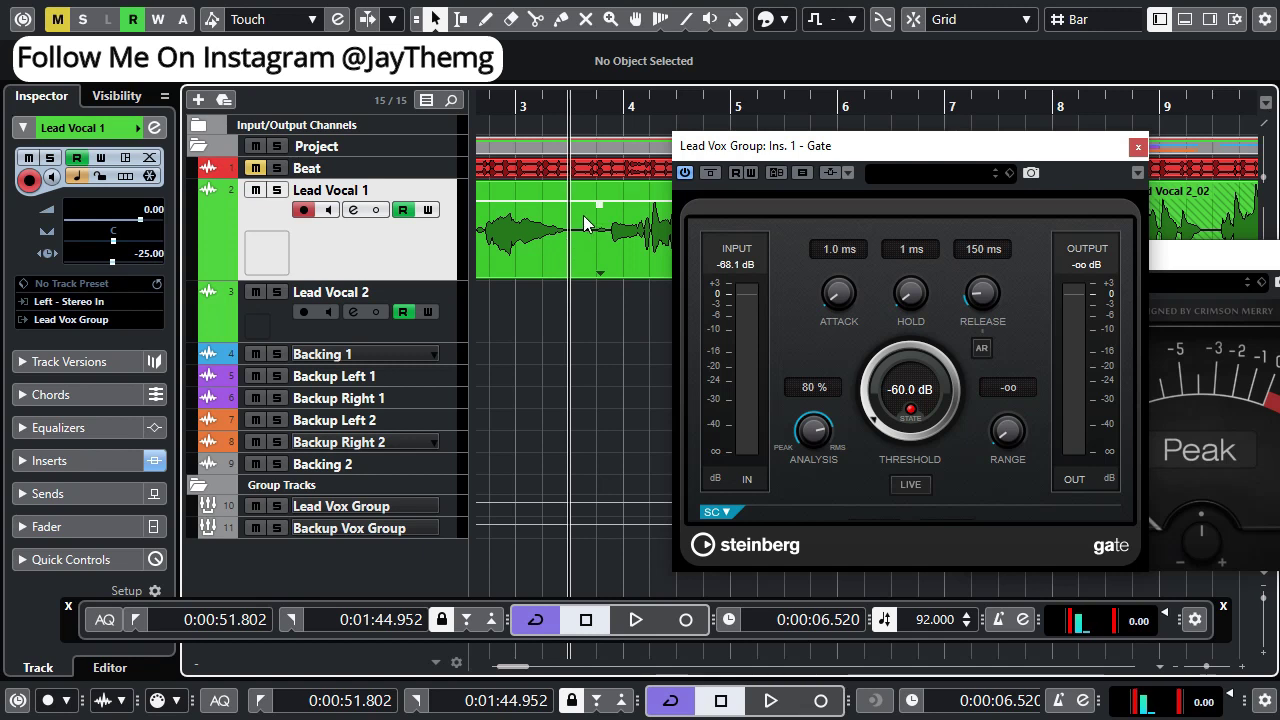
Reset the gate's input peak reading, set the threshold to -55.5 dB and play the lead vocal to check the gating
{"action": "left_click", "coordinate": [735, 266]}
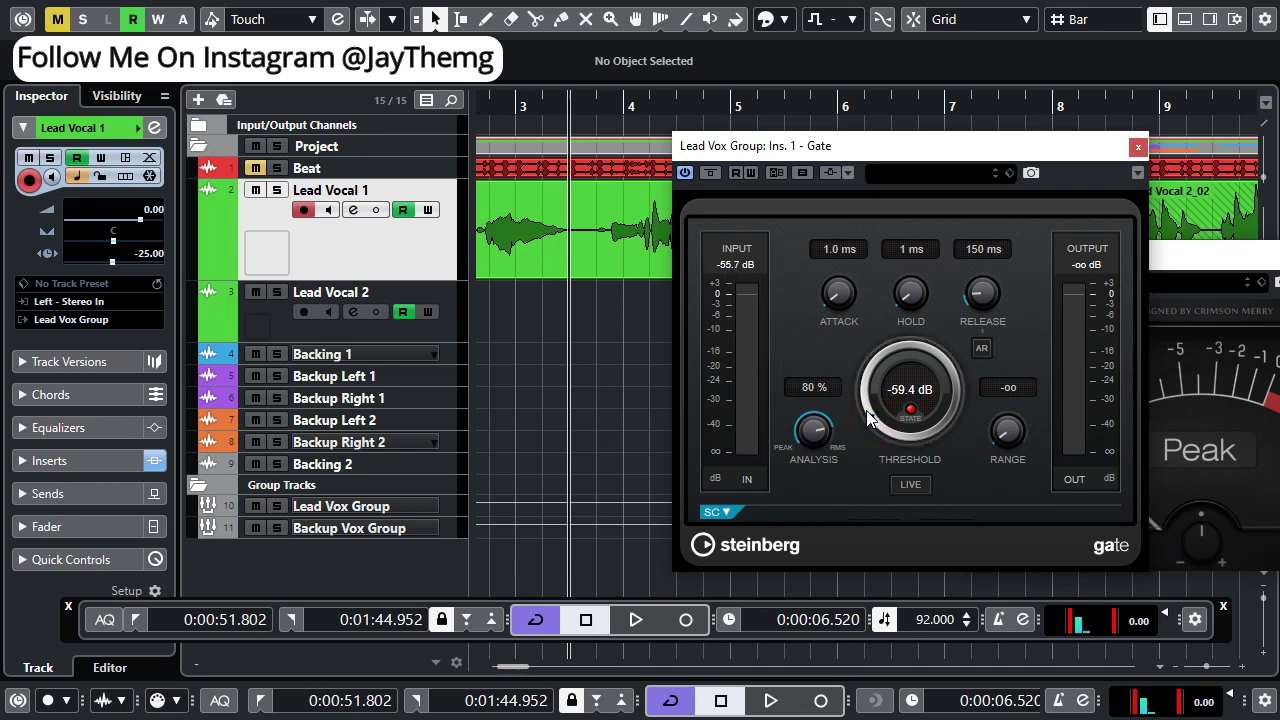
{"action": "scroll", "coordinate": [865, 398], "scroll_direction": "down", "scroll_amount": 1}
{"action": "key", "text": "space"}
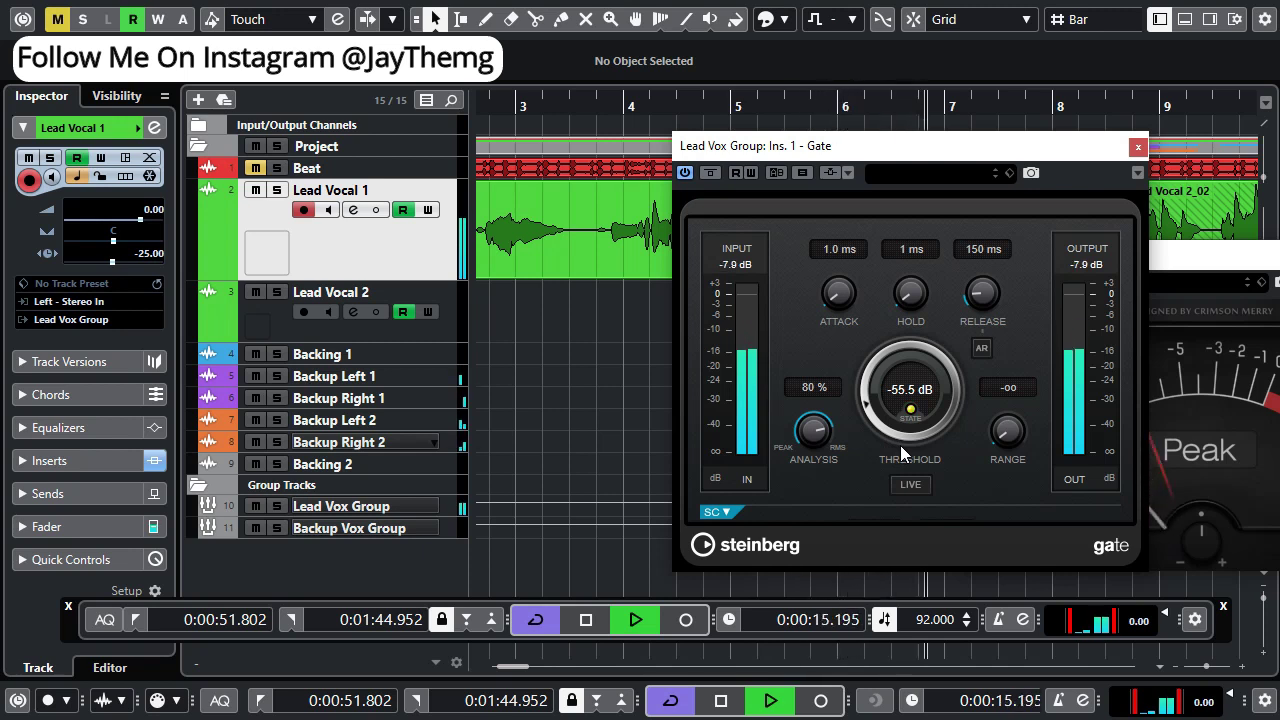
{"action": "key", "text": "space"}
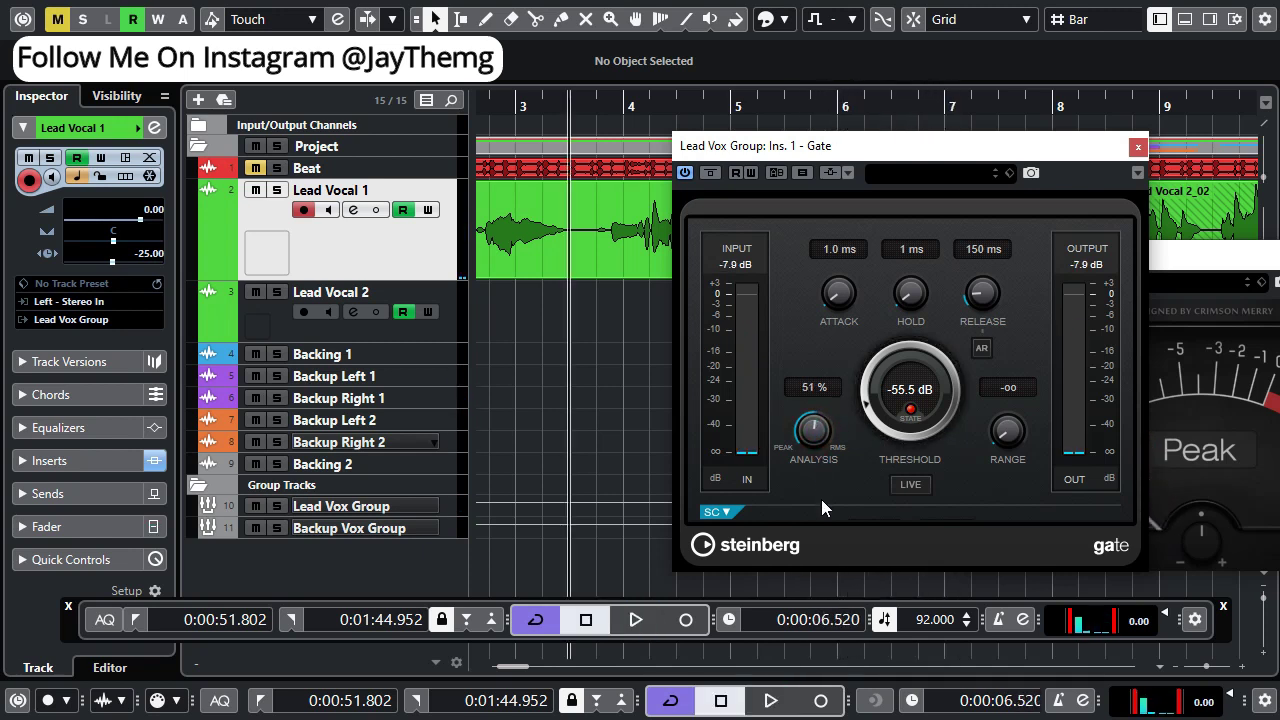
Set the gate's analysis to 50 %, attack to 11.0 ms and release to 96 ms, and close its window
{"action": "left_click_drag", "start_coordinate": [822, 500], "coordinate": [822, 506]}
{"action": "left_click_drag", "start_coordinate": [840, 299], "coordinate": [840, 298]}
{"action": "scroll", "coordinate": [977, 295], "scroll_direction": "down", "scroll_amount": 2}
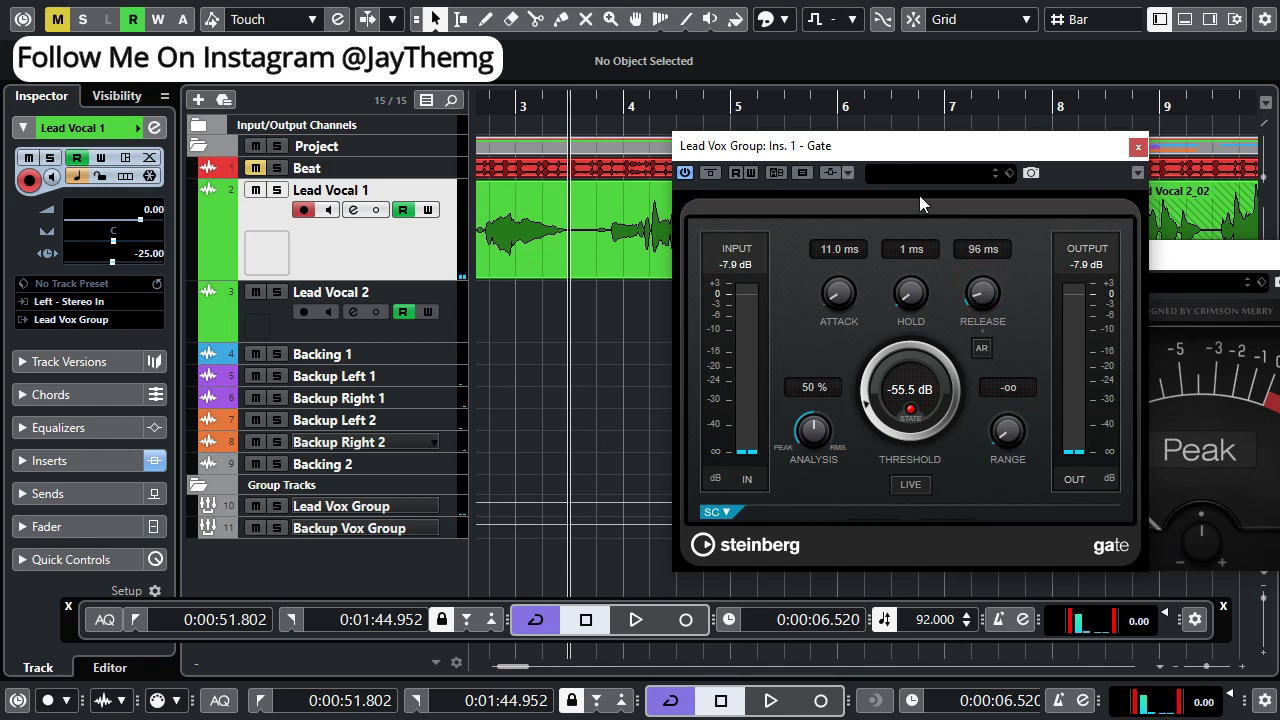
{"action": "left_click", "coordinate": [1138, 147]}
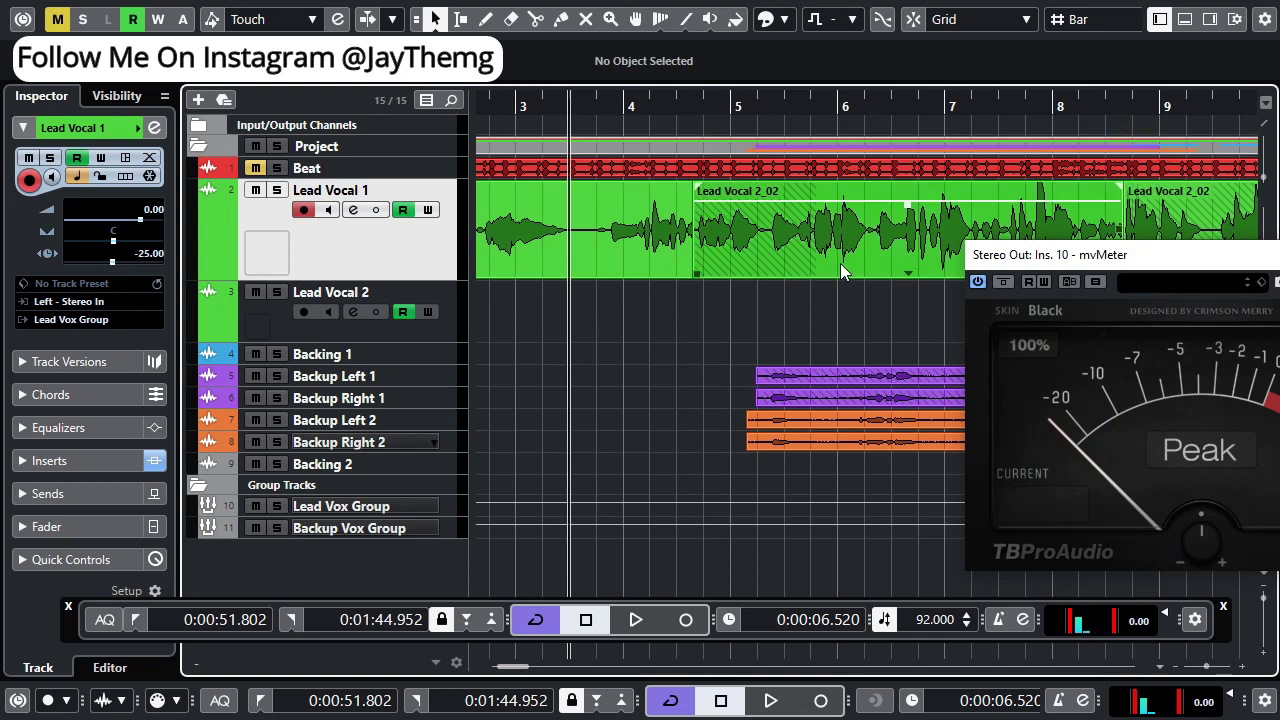
Insert the Frequency equalizer in the second insert slot of Lead Vox Group
{"action": "left_click", "coordinate": [340, 508]}
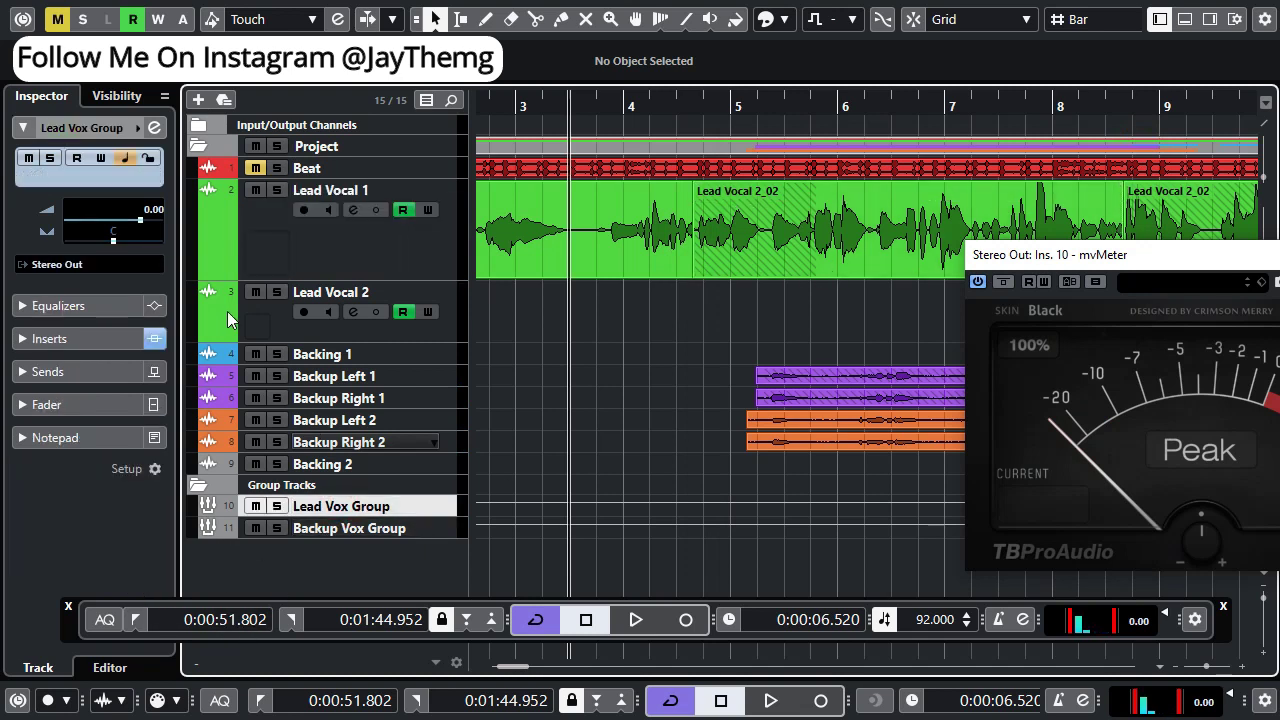
{"action": "left_click", "coordinate": [154, 127]}
{"action": "left_click", "coordinate": [293, 197]}
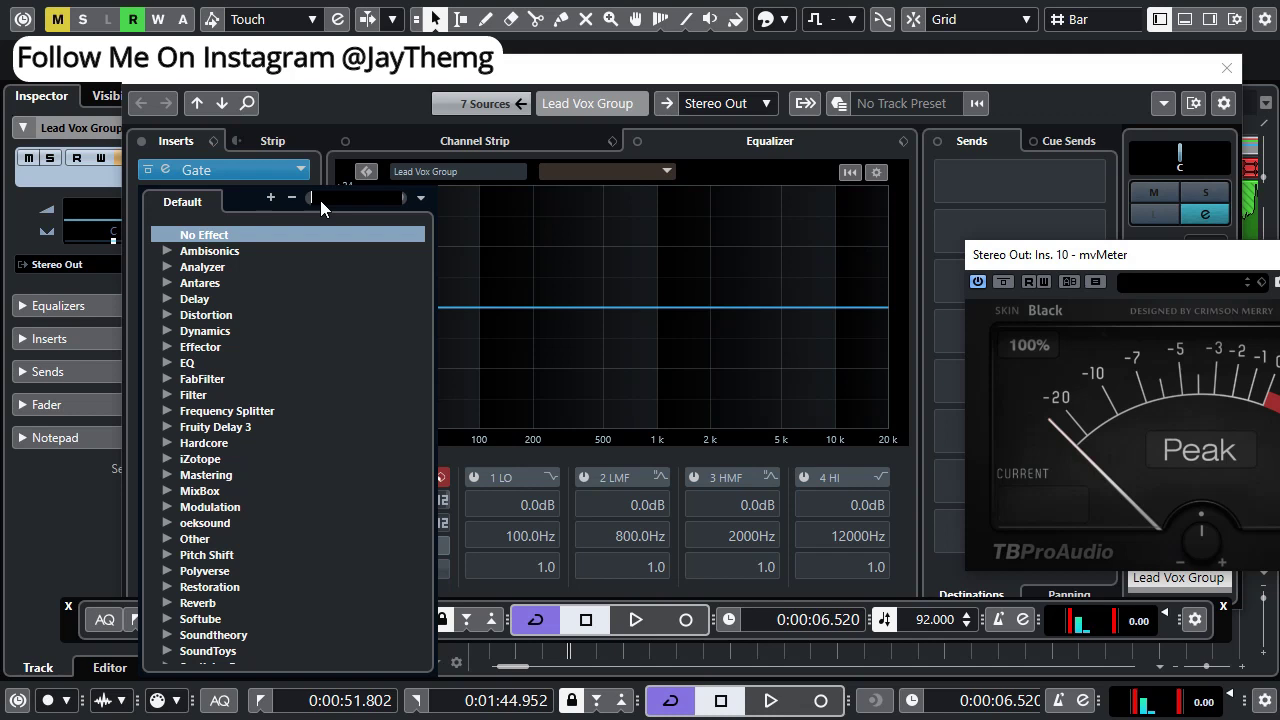
{"action": "left_click", "coordinate": [176, 362]}
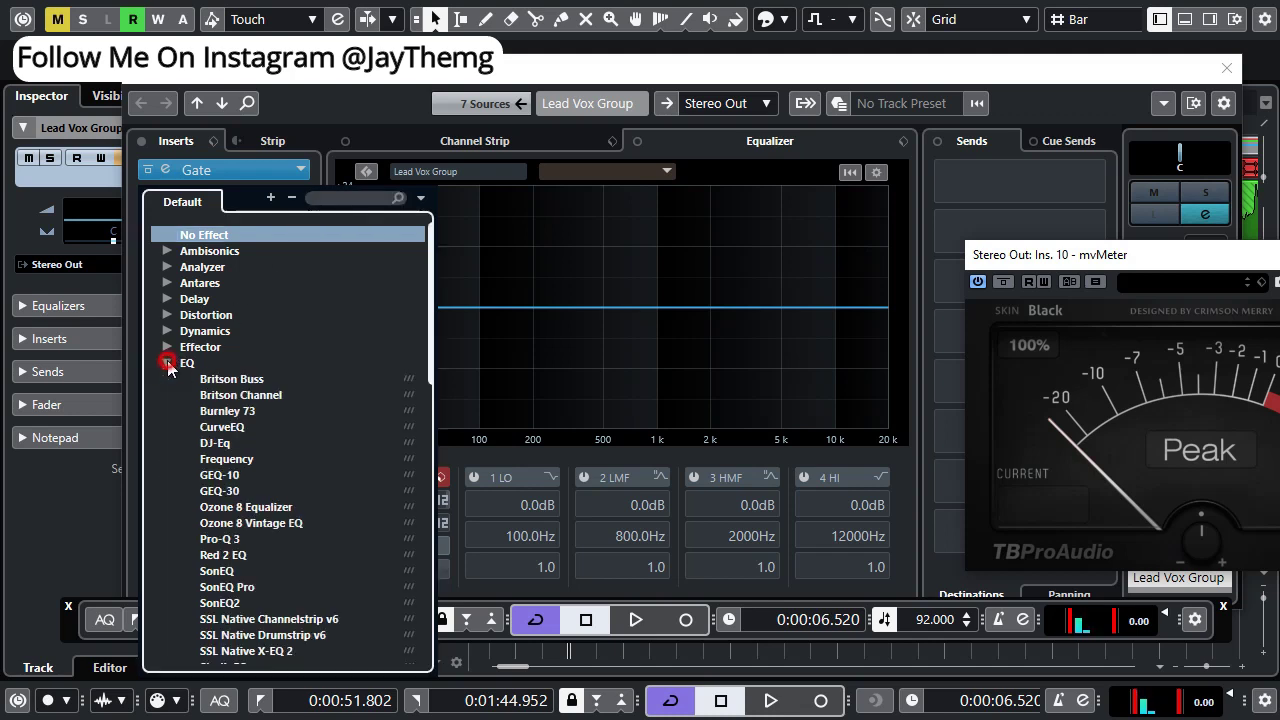
{"action": "scroll", "coordinate": [291, 425], "scroll_direction": "down", "scroll_amount": 1}
{"action": "scroll", "coordinate": [291, 469], "scroll_direction": "down", "scroll_amount": 5}
{"action": "left_click", "coordinate": [247, 366]}
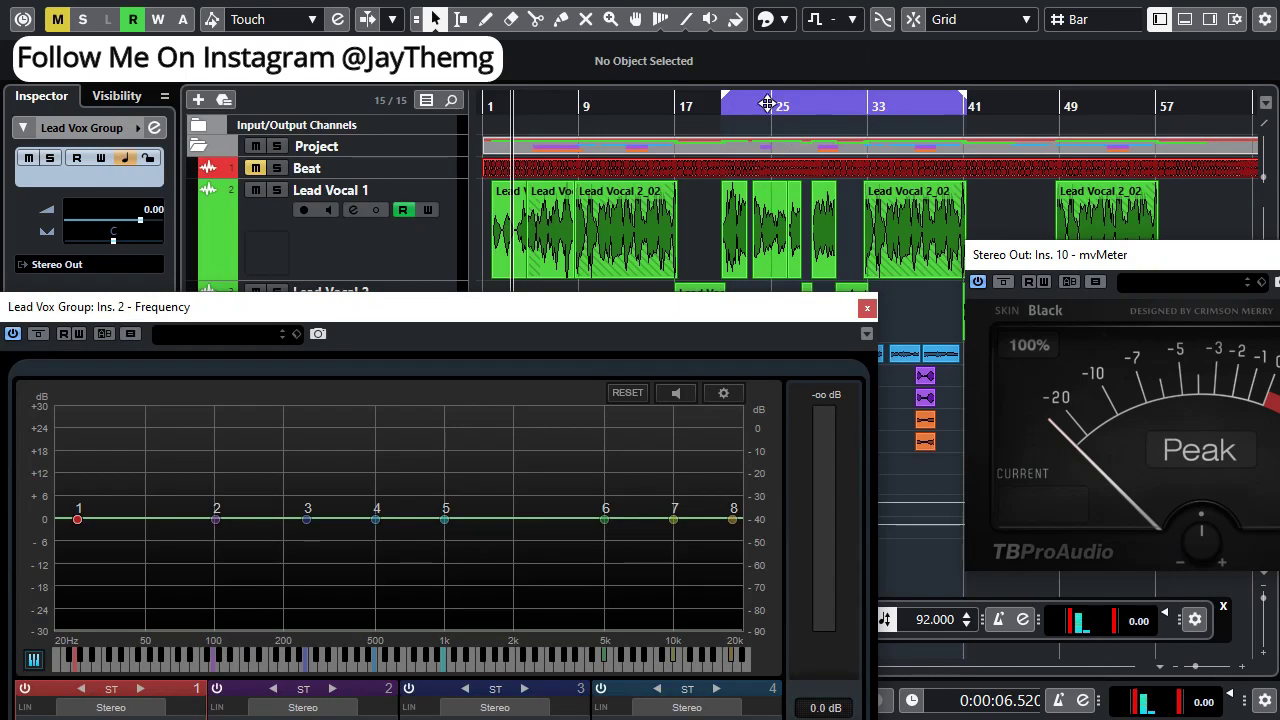
Play the lead vocals from about bar 21 and examine their spectrum in the full Frequency window
{"action": "left_click", "coordinate": [722, 108]}
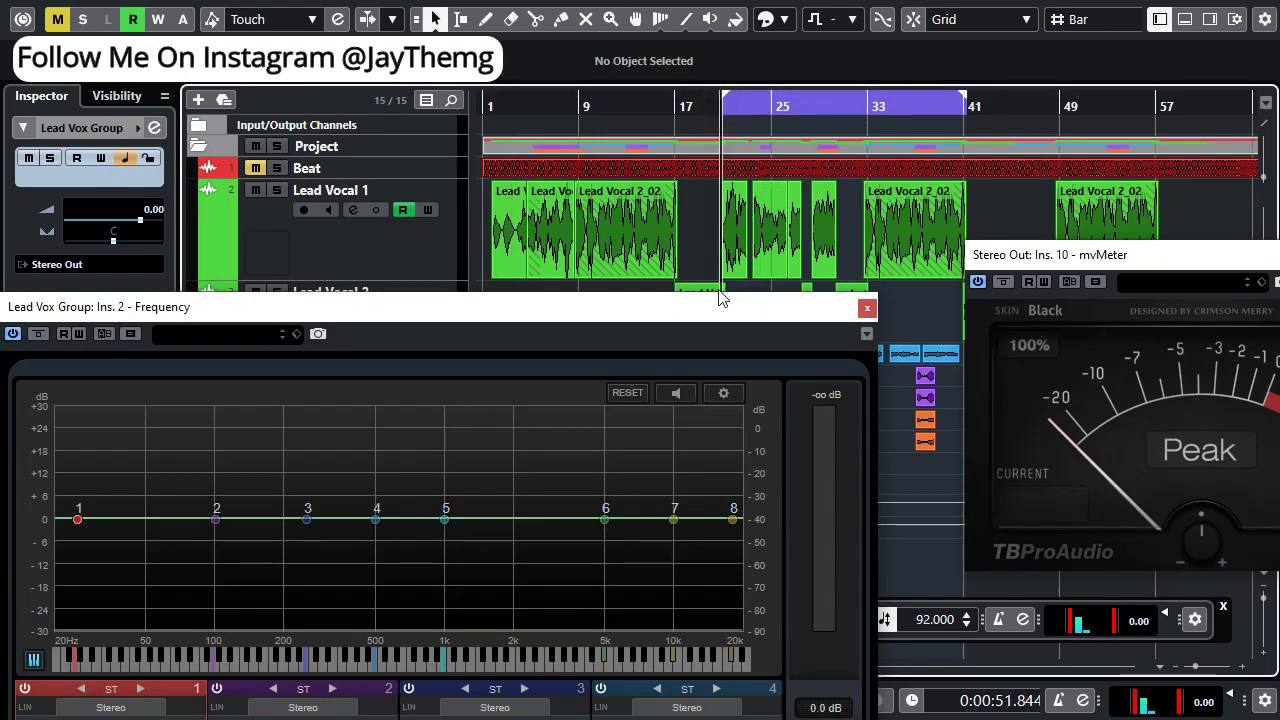
{"action": "left_click_drag", "start_coordinate": [719, 300], "coordinate": [887, 12]}
{"action": "key", "text": "space"}
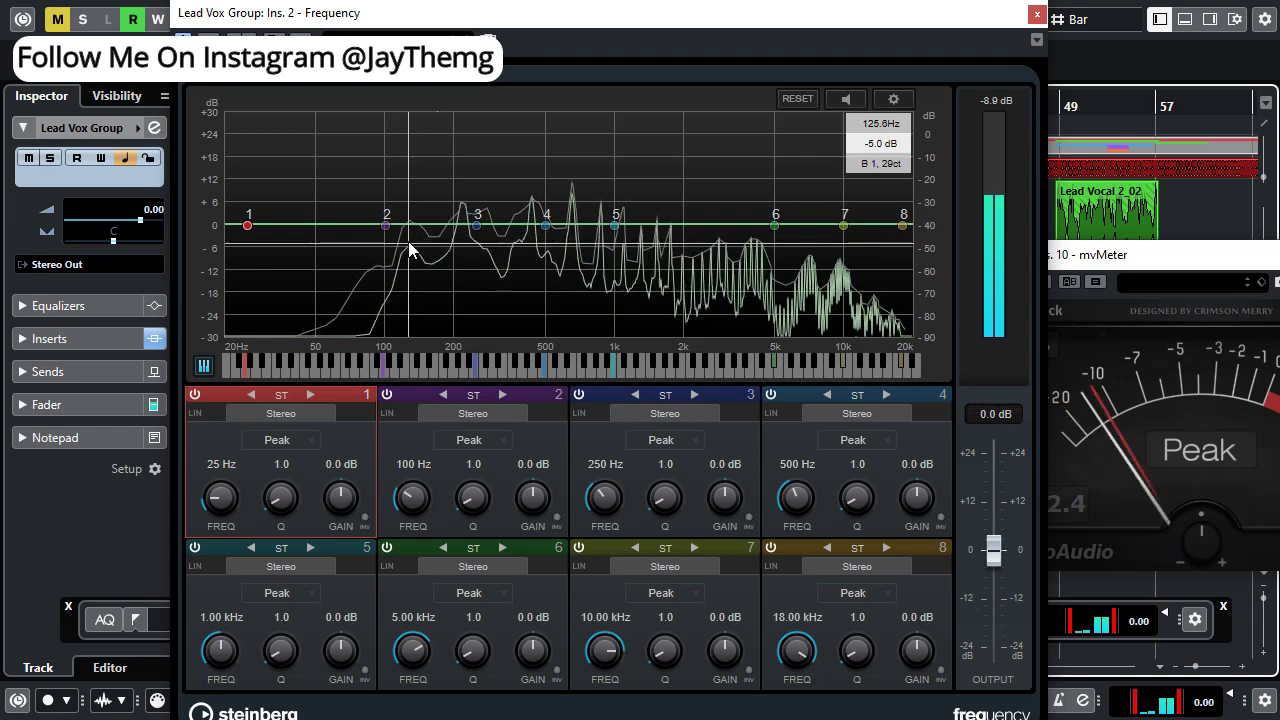
{"action": "key", "text": "space"}
Make EQ band 1 a Cut 24 low-cut filter at 110 Hz and play the vocals through it
{"action": "left_click_drag", "start_coordinate": [248, 226], "coordinate": [288, 291]}
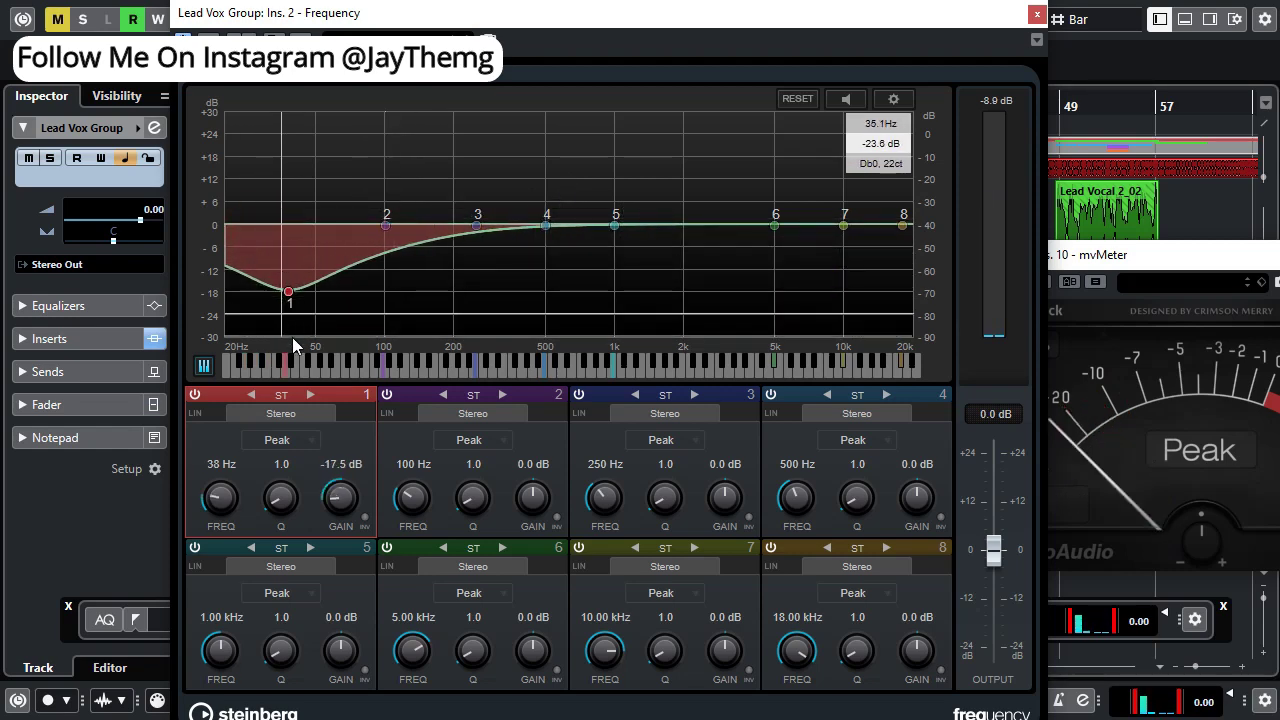
{"action": "left_click", "coordinate": [294, 440]}
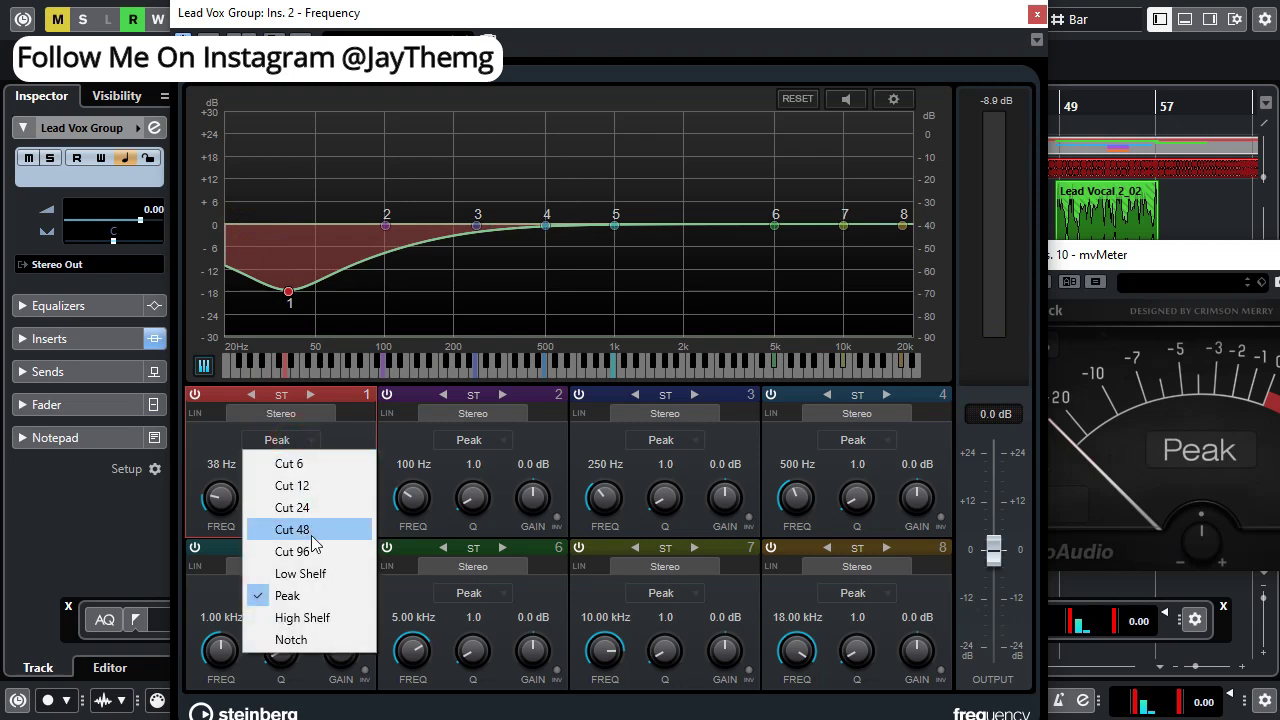
{"action": "left_click", "coordinate": [292, 507]}
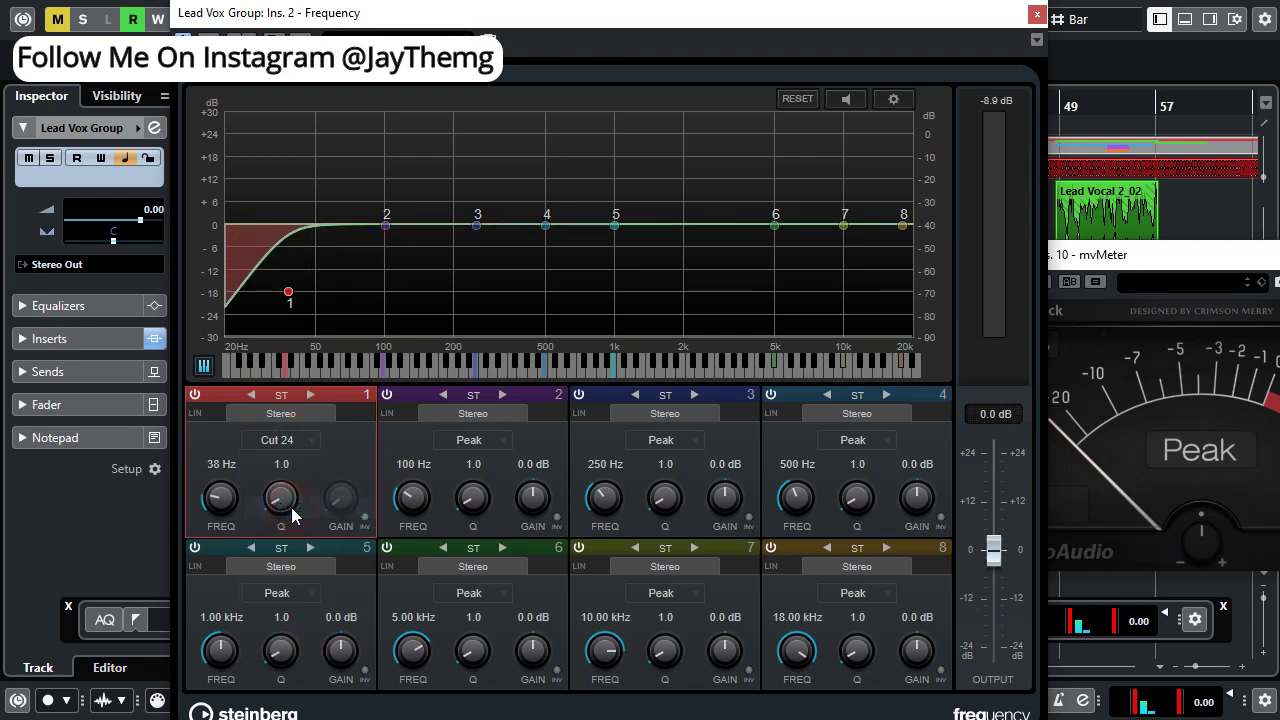
{"action": "scroll", "coordinate": [221, 497], "scroll_direction": "up", "scroll_amount": 8}
{"action": "scroll", "coordinate": [222, 496], "scroll_direction": "up", "scroll_amount": 5}
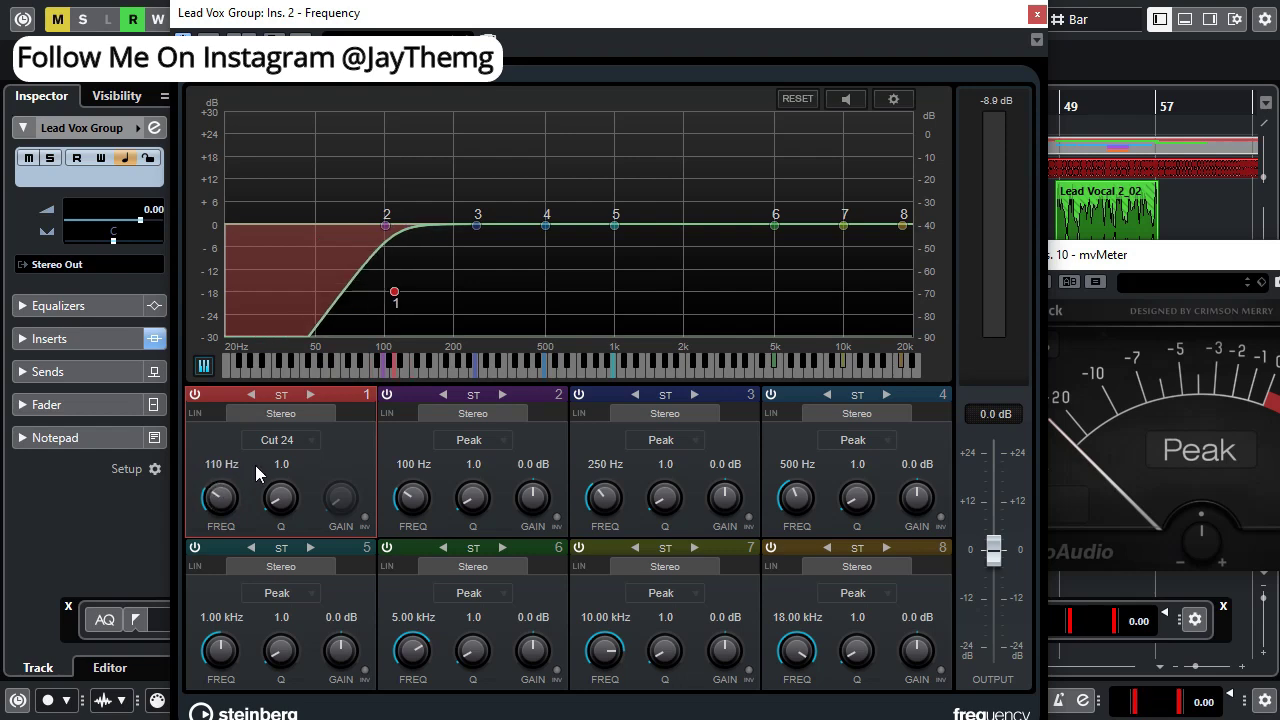
{"action": "key", "text": "space"}
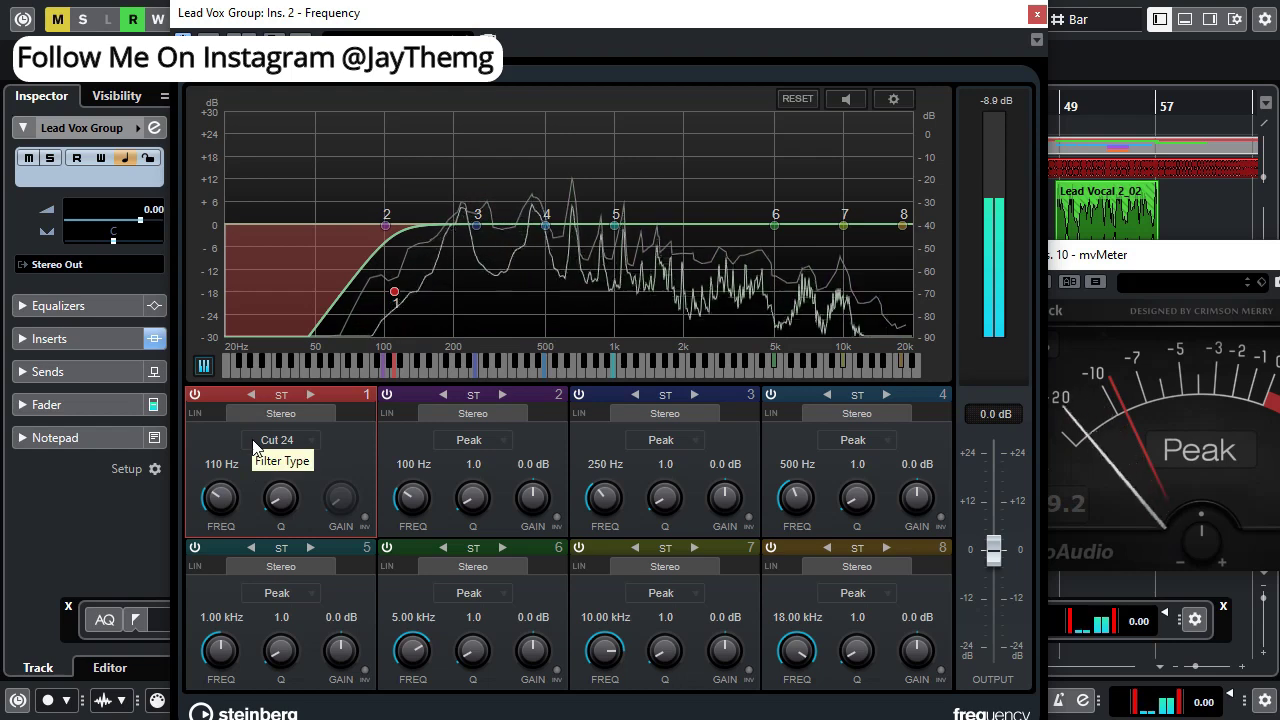
Cut EQ band 3 by 2.7 dB at 177 Hz while playing the vocals with the equalizer's band listening enabled
{"action": "left_click_drag", "start_coordinate": [476, 226], "coordinate": [458, 231]}
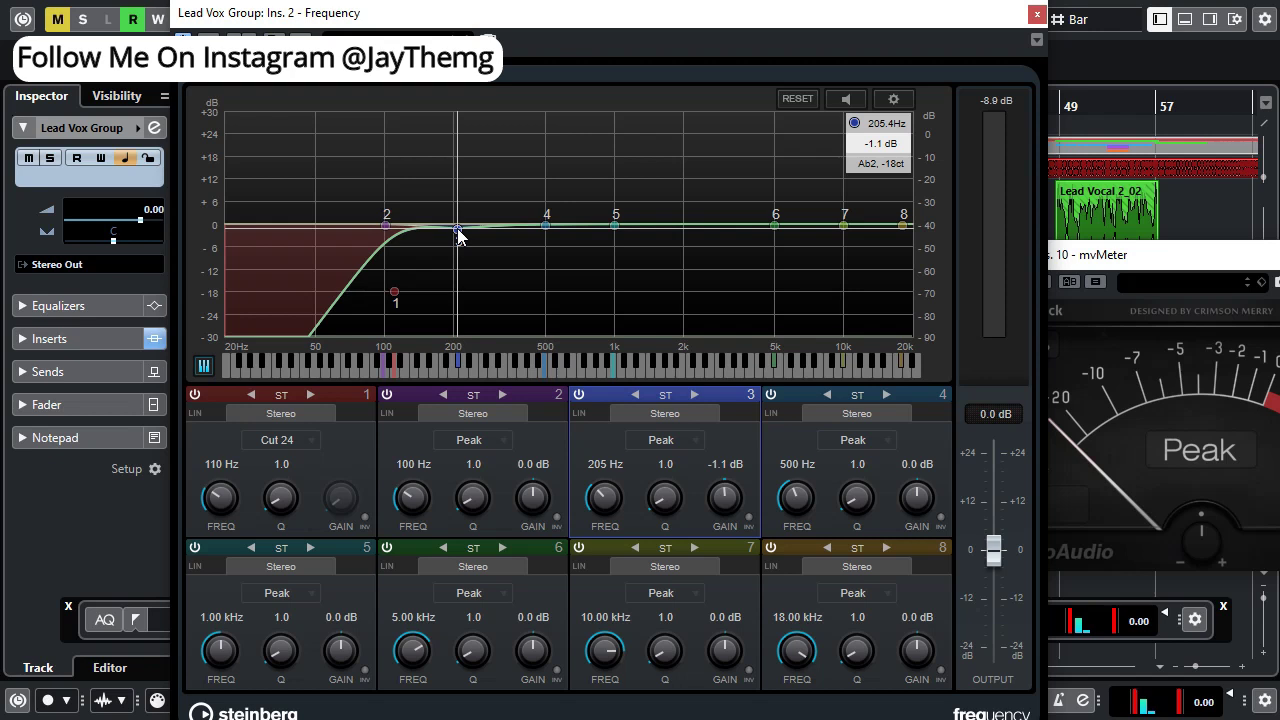
{"action": "mouse_move", "coordinate": [458, 231]}
{"action": "left_mouse_down"}
{"action": "mouse_move", "coordinate": [431, 241]}
{"action": "mouse_move", "coordinate": [441, 238]}
{"action": "left_mouse_up"}
{"action": "left_click", "coordinate": [847, 99]}
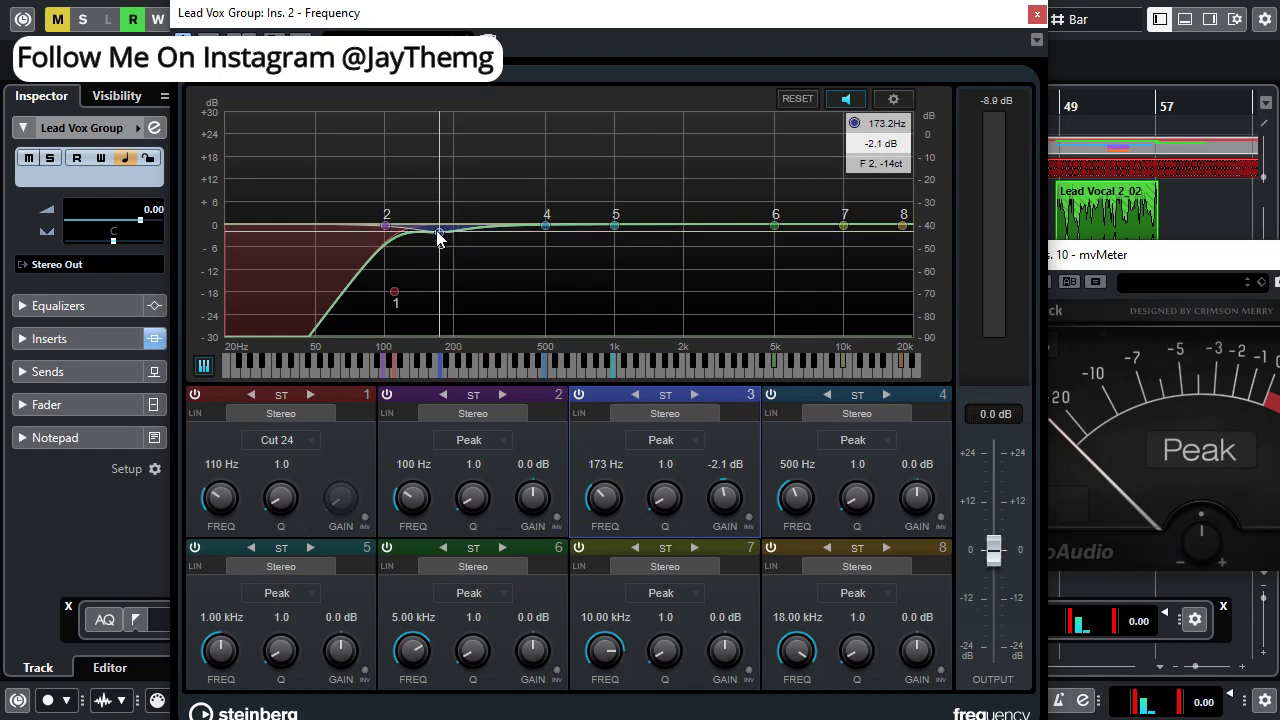
{"action": "key", "text": "space"}
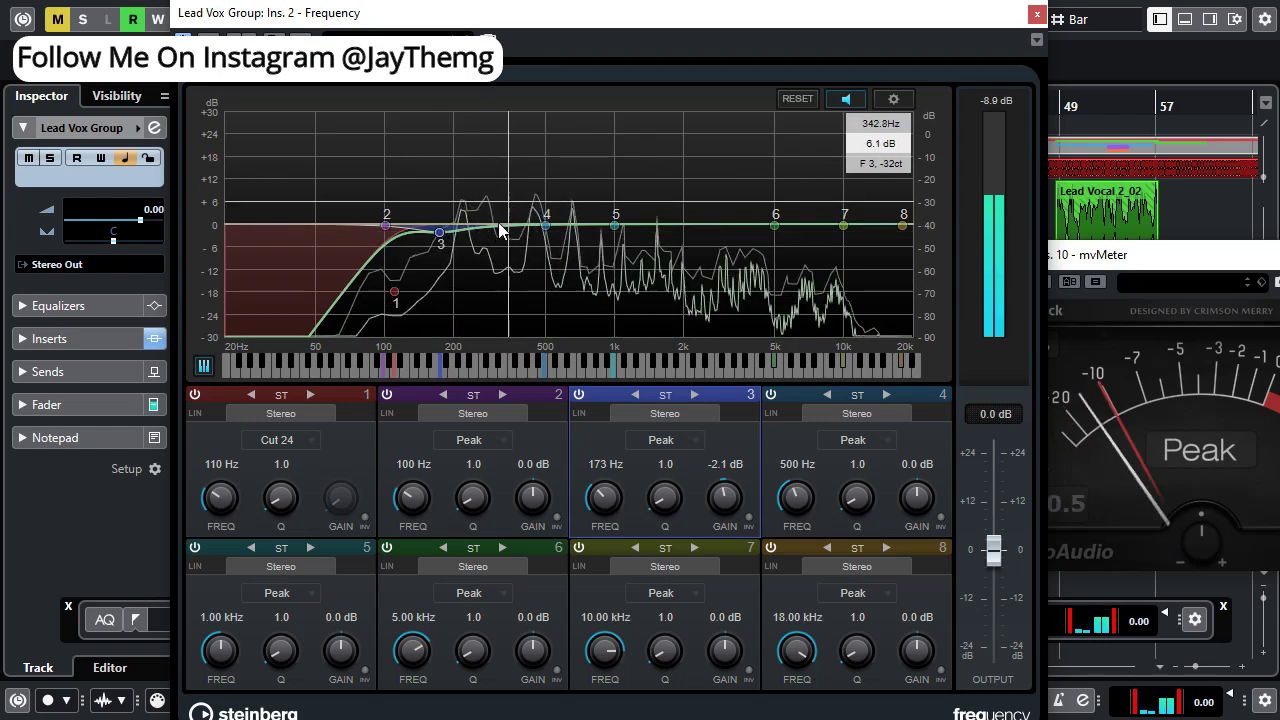
{"action": "left_click_drag", "start_coordinate": [437, 231], "coordinate": [446, 242]}
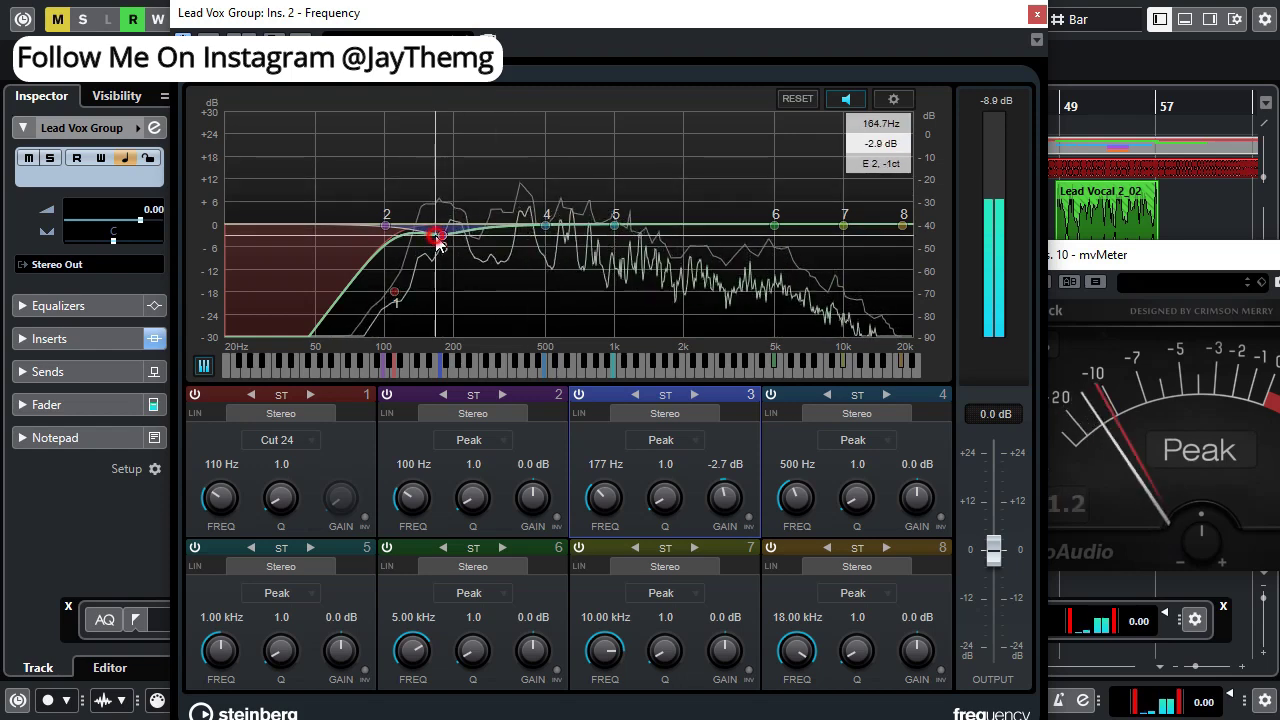
{"action": "left_click", "coordinate": [443, 237]}
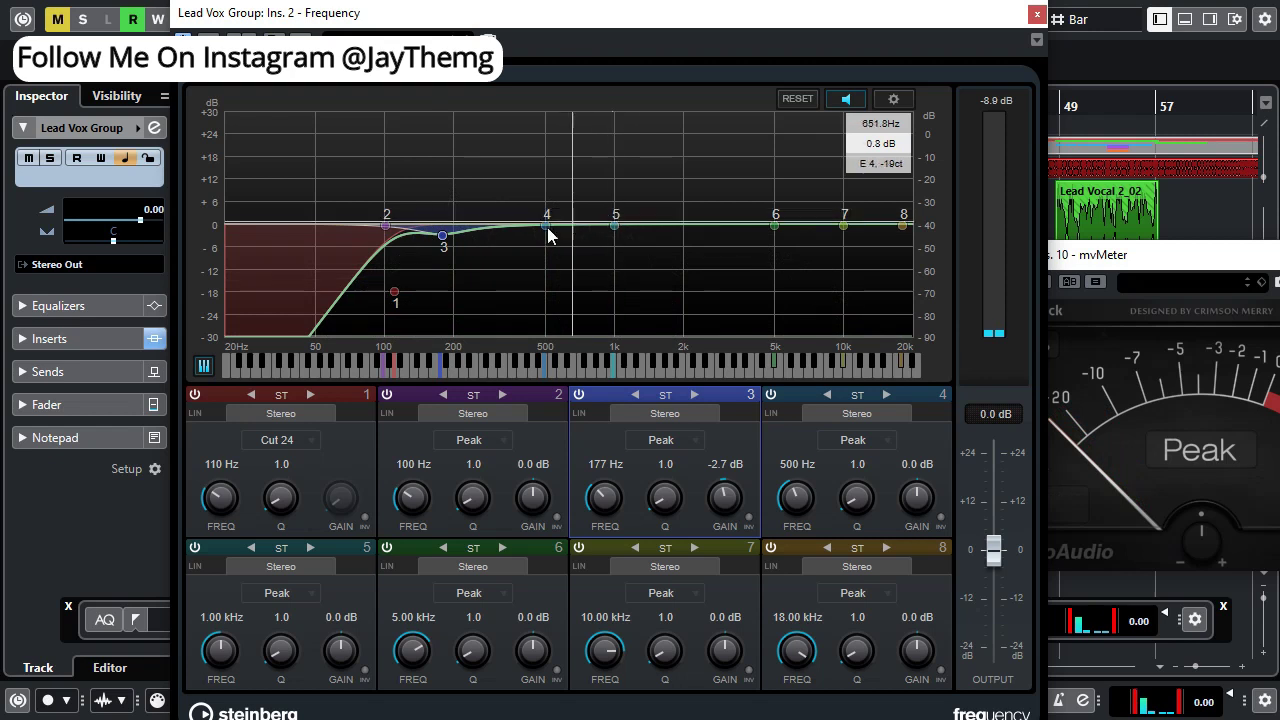
Cut EQ band 4 by 1.3 dB at 298 Hz and listen to the vocals with the change
{"action": "left_click_drag", "start_coordinate": [546, 227], "coordinate": [511, 230]}
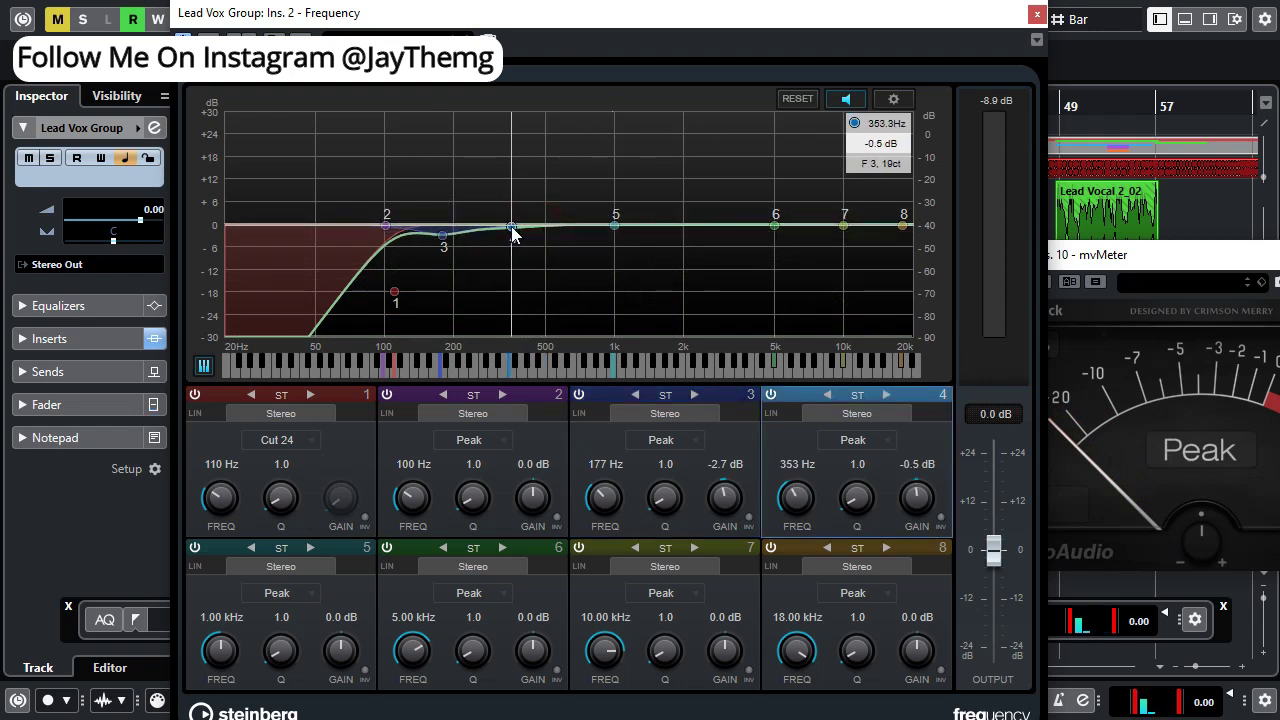
{"action": "left_click_drag", "start_coordinate": [511, 230], "coordinate": [495, 231]}
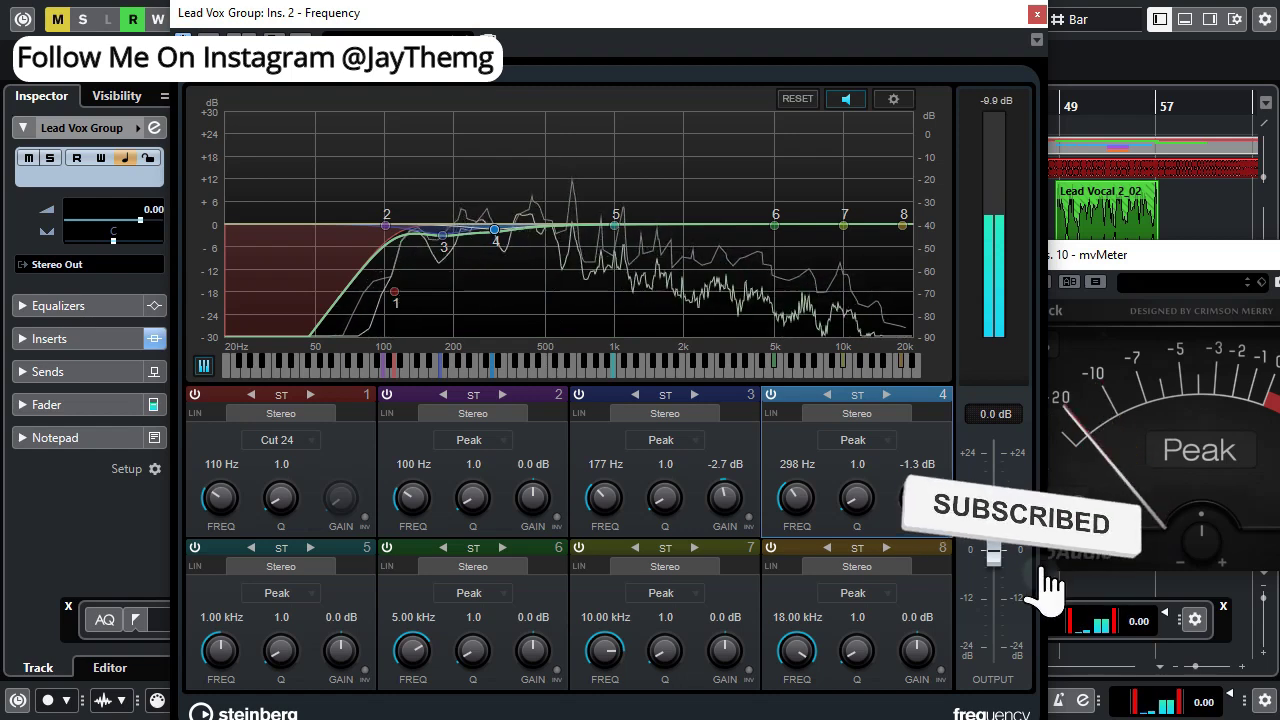
{"action": "key", "text": "space"}
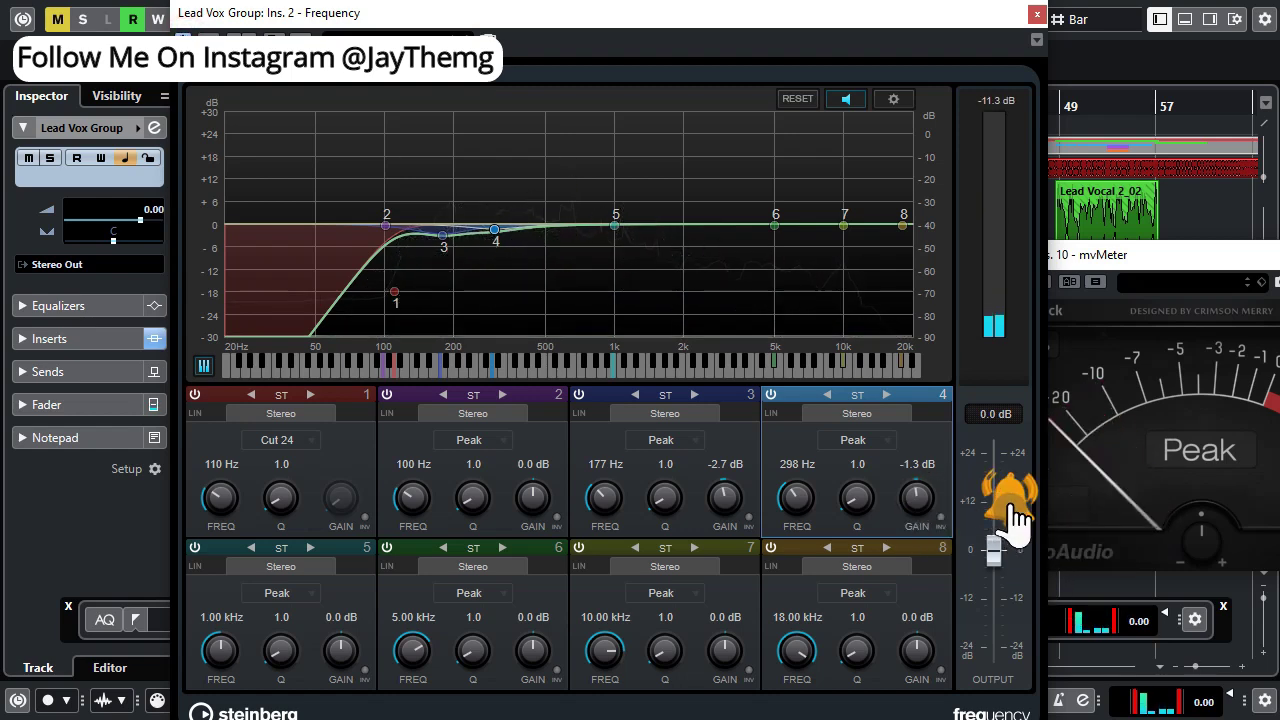
Set EQ band 6 to 4.90 kHz with a 0.3 dB boost and close the Frequency window
{"action": "left_click_drag", "start_coordinate": [588, 9], "coordinate": [506, 24]}
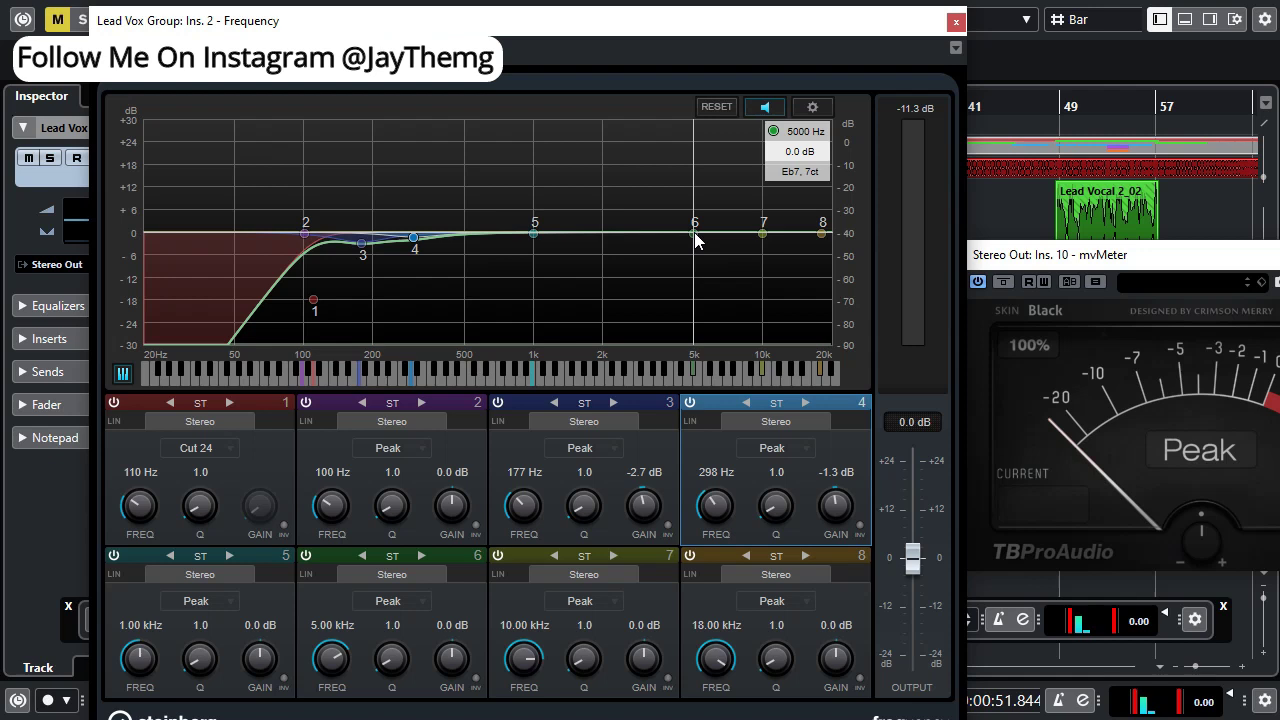
{"action": "mouse_move", "coordinate": [695, 240]}
{"action": "left_mouse_down"}
{"action": "mouse_move", "coordinate": [703, 263]}
{"action": "mouse_move", "coordinate": [686, 251]}
{"action": "mouse_move", "coordinate": [695, 240]}
{"action": "left_mouse_up"}
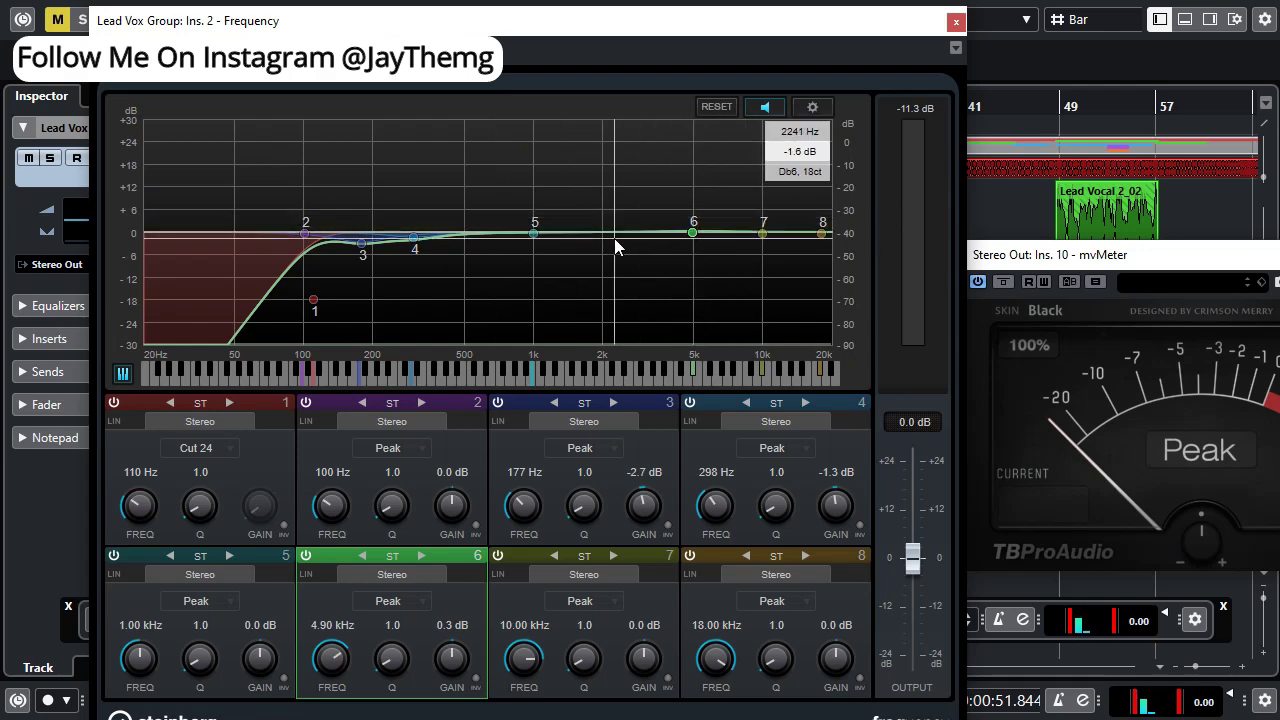
{"action": "key", "text": "Escape"}
Add the Compressor as the third insert on the Lead Vox Group and unmute the Beat track
{"action": "left_click", "coordinate": [300, 222]}
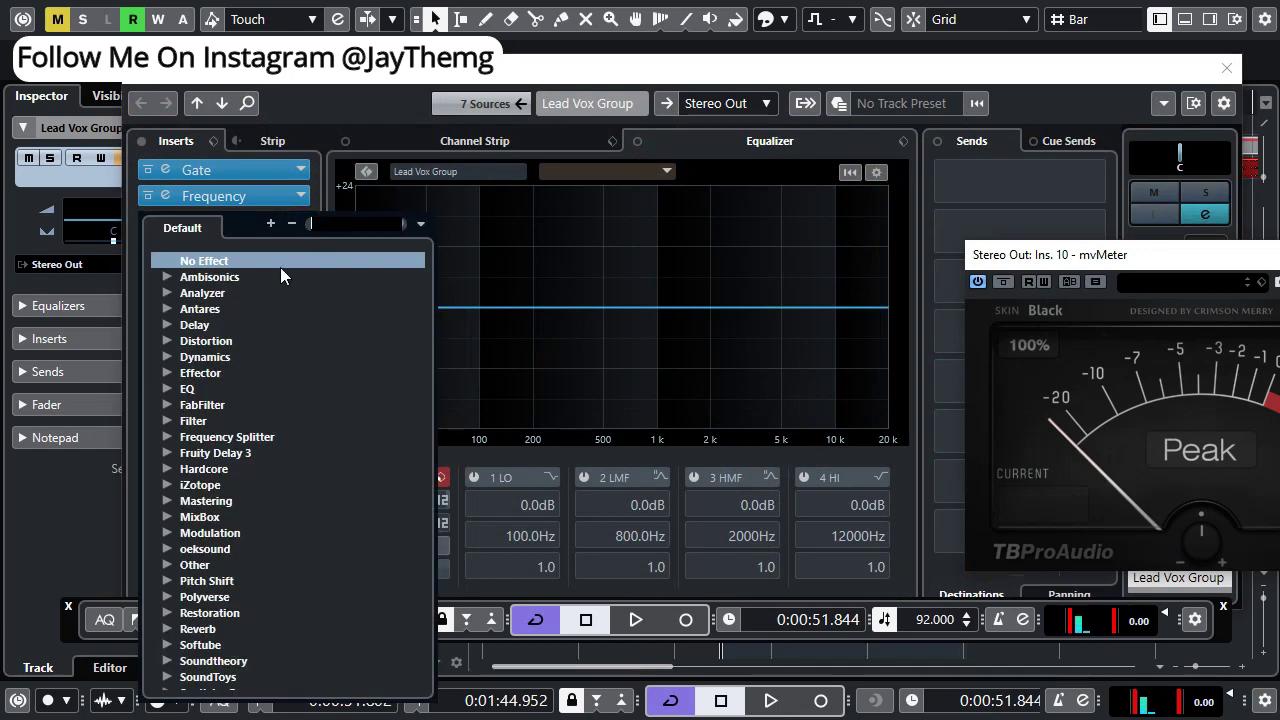
{"action": "left_click", "coordinate": [165, 357]}
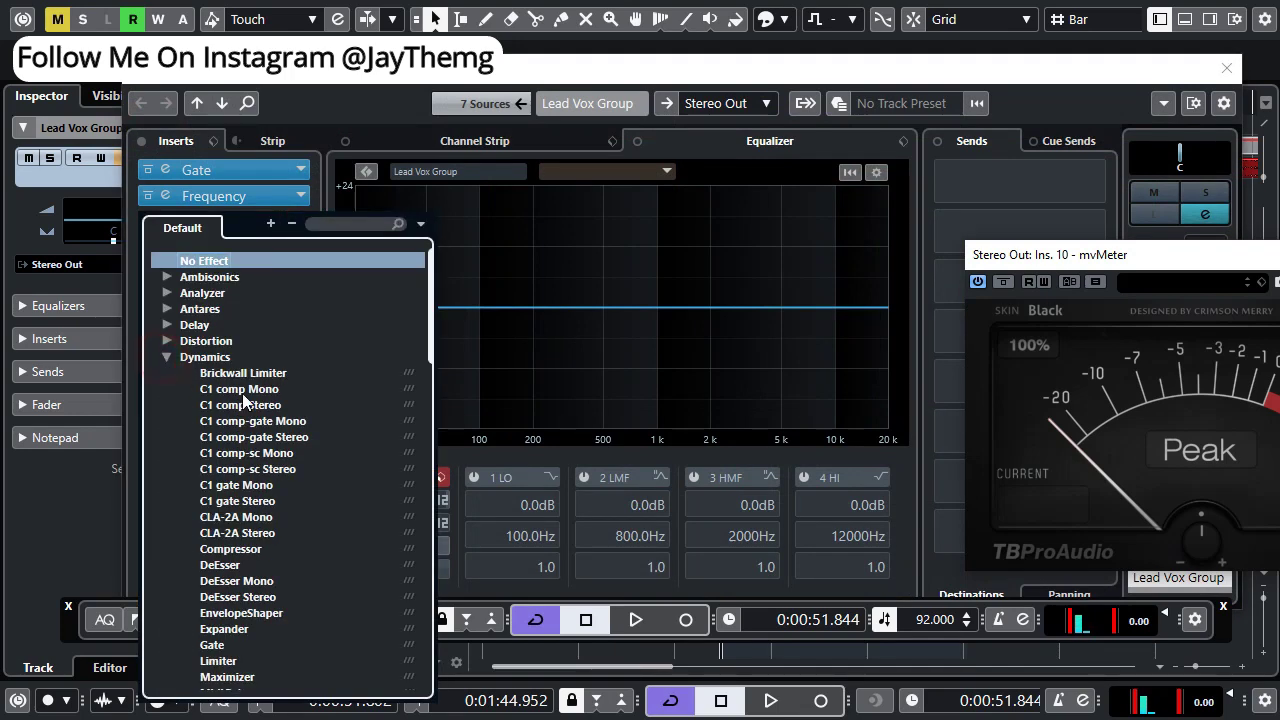
{"action": "left_click", "coordinate": [240, 549]}
{"action": "left_click_drag", "start_coordinate": [647, 50], "coordinate": [730, 337]}
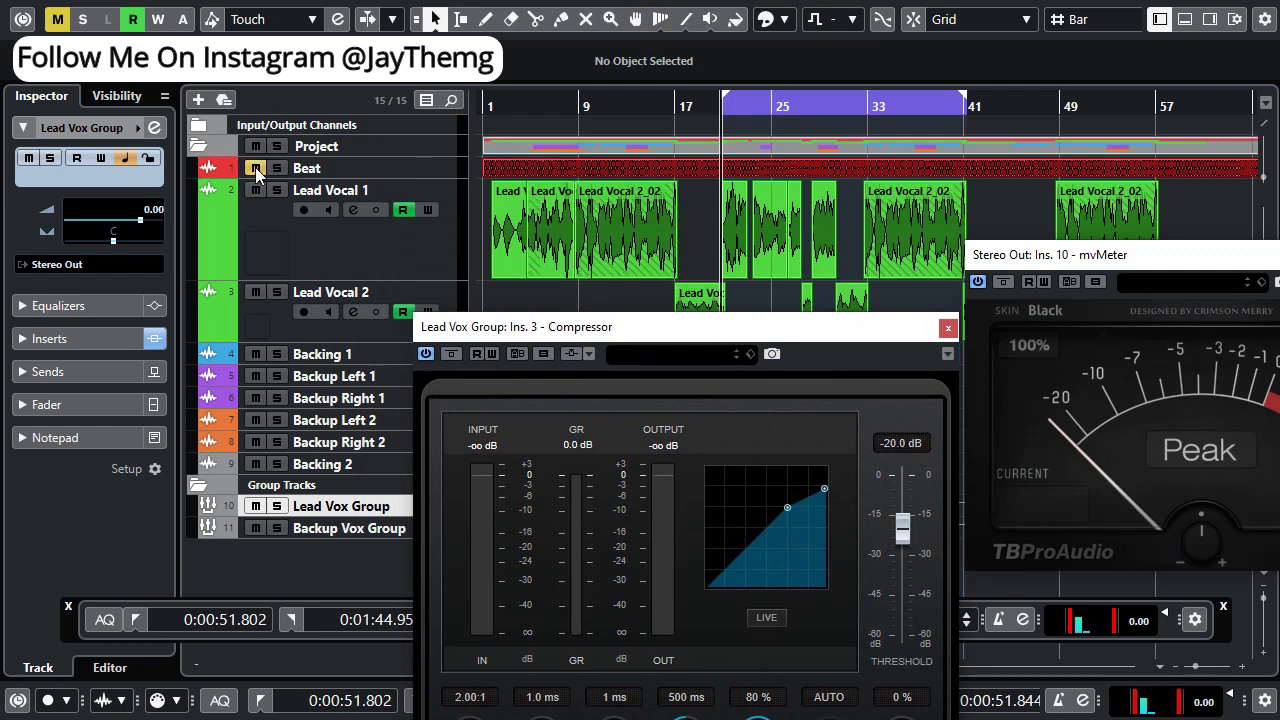
{"action": "left_click_drag", "start_coordinate": [637, 338], "coordinate": [441, 124]}
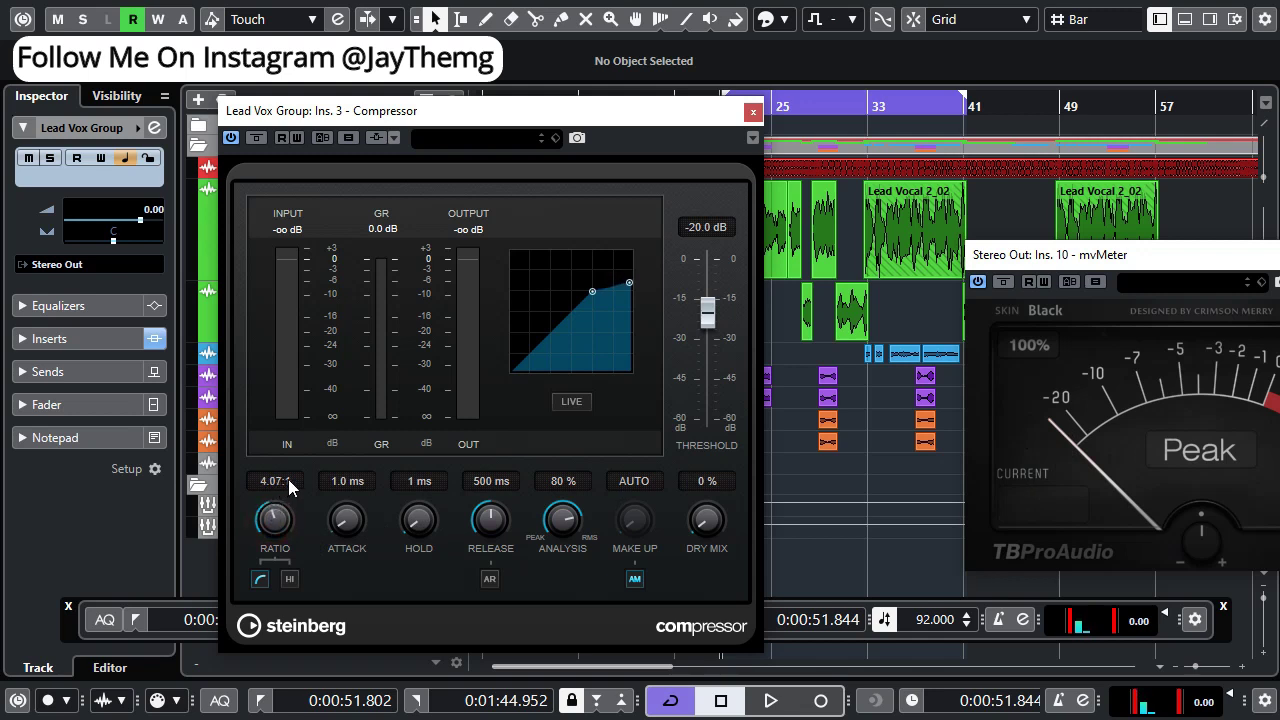
Set the compressor to 4.00:1 ratio, 10.0 ms attack, auto release and 50 % analysis, with automatic make-up gain off
{"action": "left_click_drag", "start_coordinate": [287, 480], "coordinate": [286, 482]}
{"action": "left_click", "coordinate": [490, 579]}
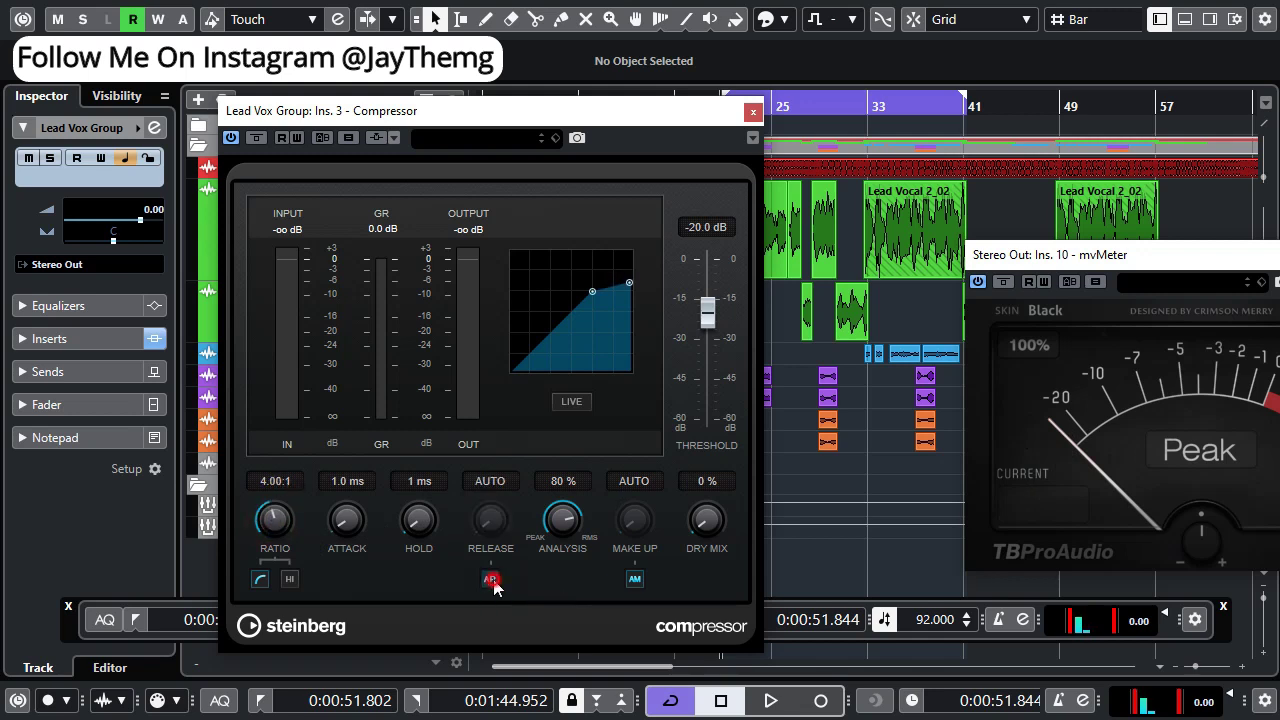
{"action": "scroll", "coordinate": [345, 525], "scroll_direction": "up", "scroll_amount": 3}
{"action": "scroll", "coordinate": [346, 522], "scroll_direction": "up", "scroll_amount": 1}
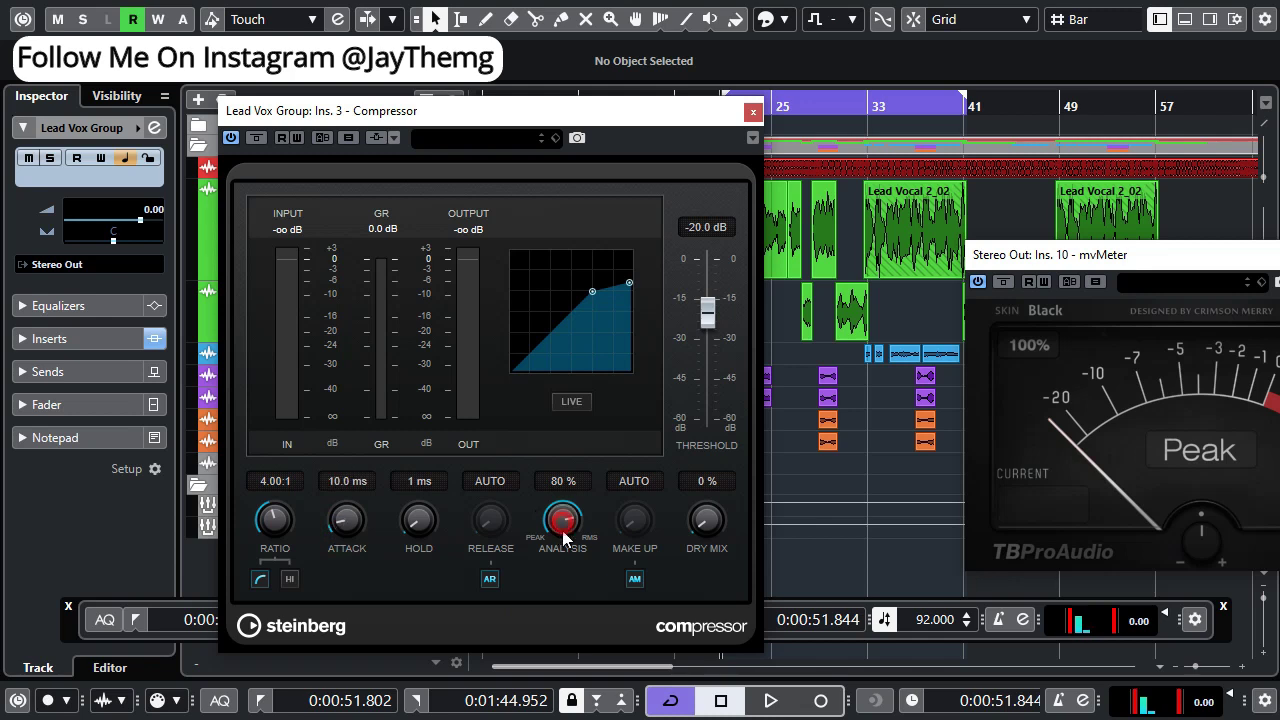
{"action": "left_click_drag", "start_coordinate": [563, 572], "coordinate": [562, 579]}
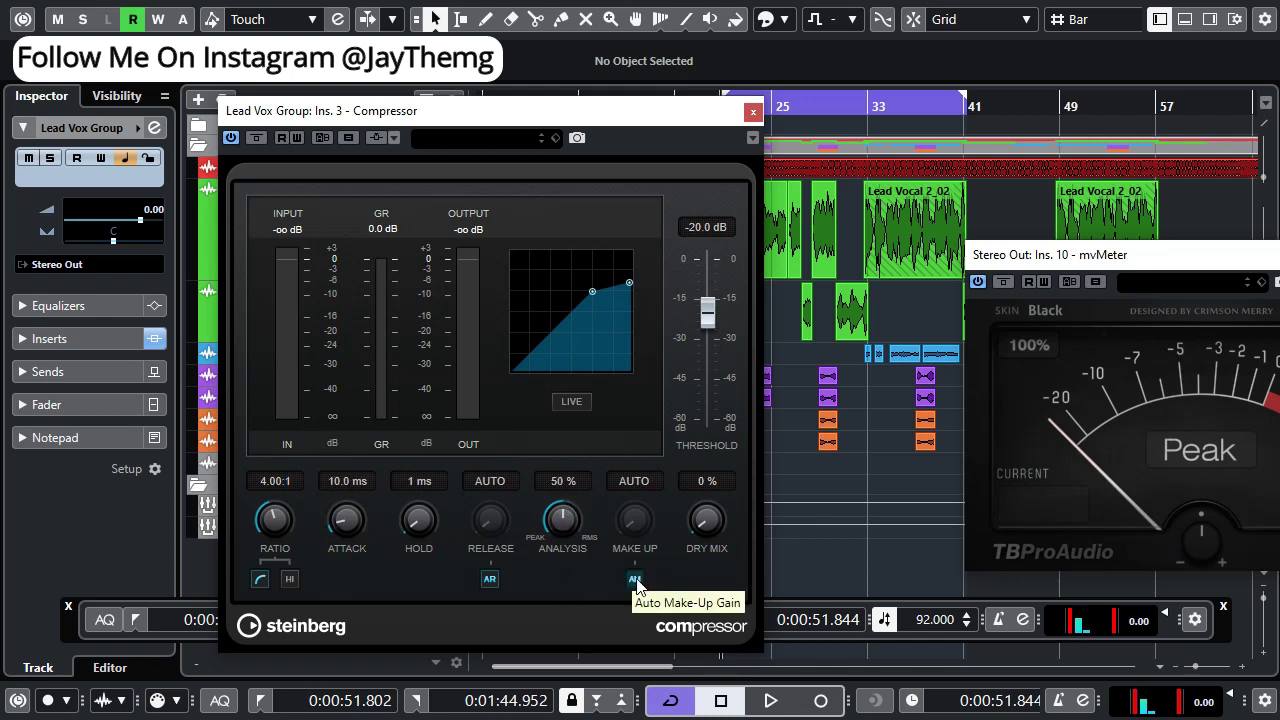
{"action": "left_click", "coordinate": [635, 580]}
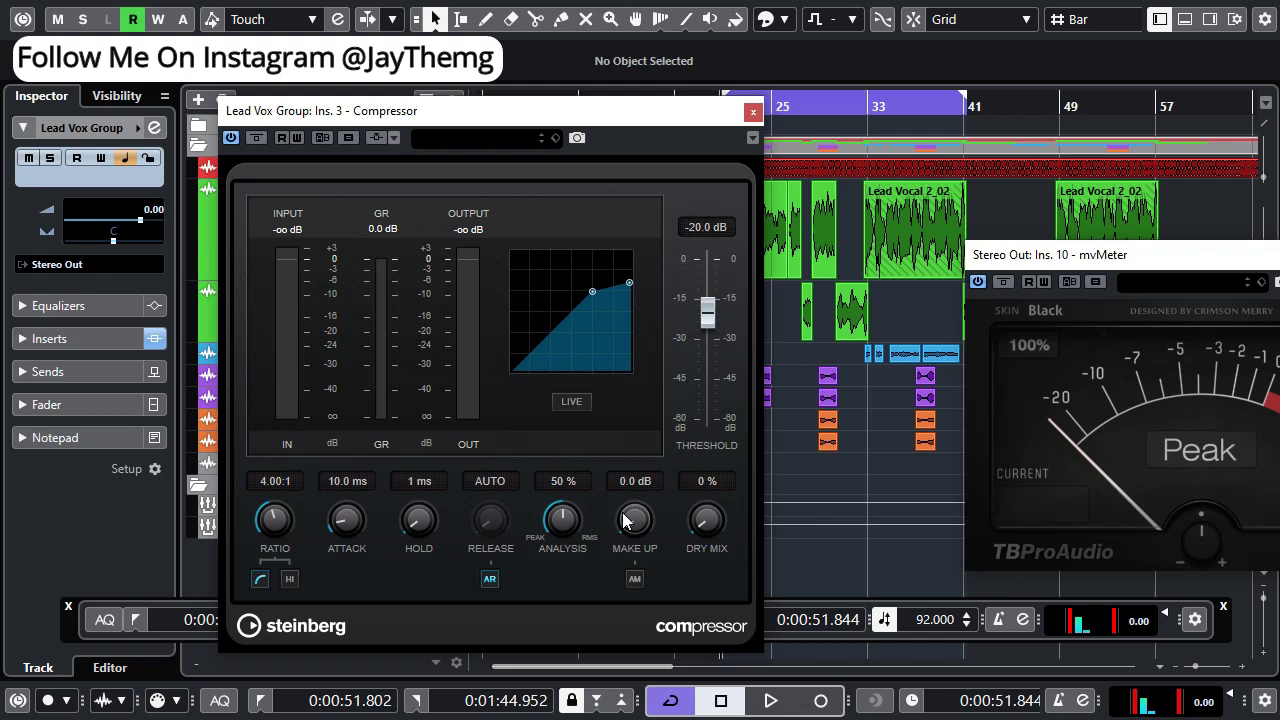
Lower the compressor threshold to -21.8 dB during playback and replay the vocals to check the gain reduction
{"action": "key", "text": "space"}
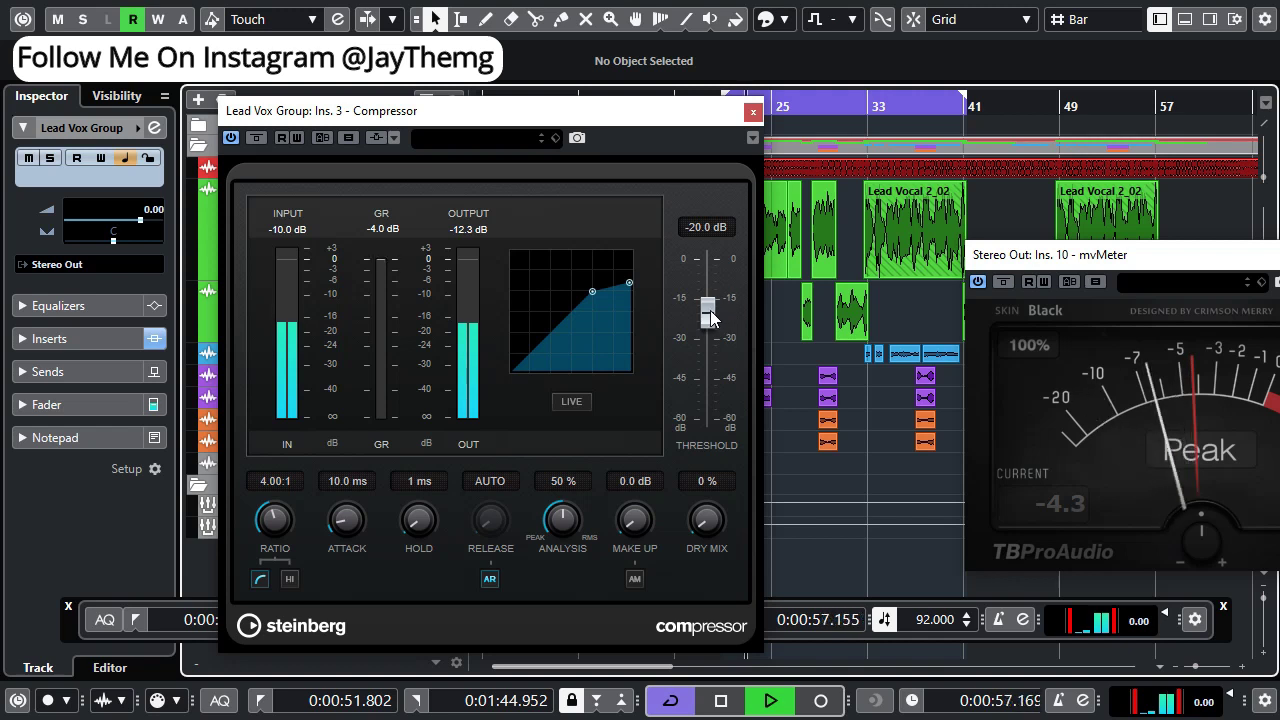
{"action": "left_click_drag", "start_coordinate": [709, 316], "coordinate": [710, 320]}
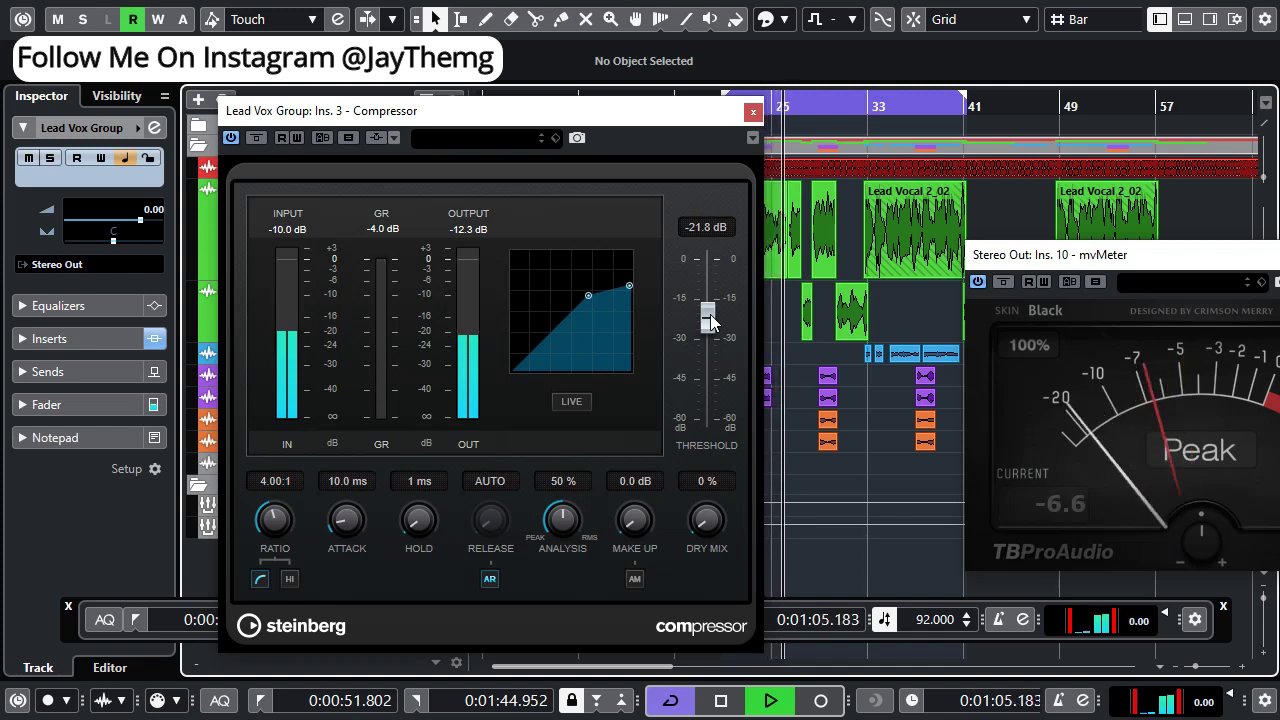
{"action": "key", "text": "space"}
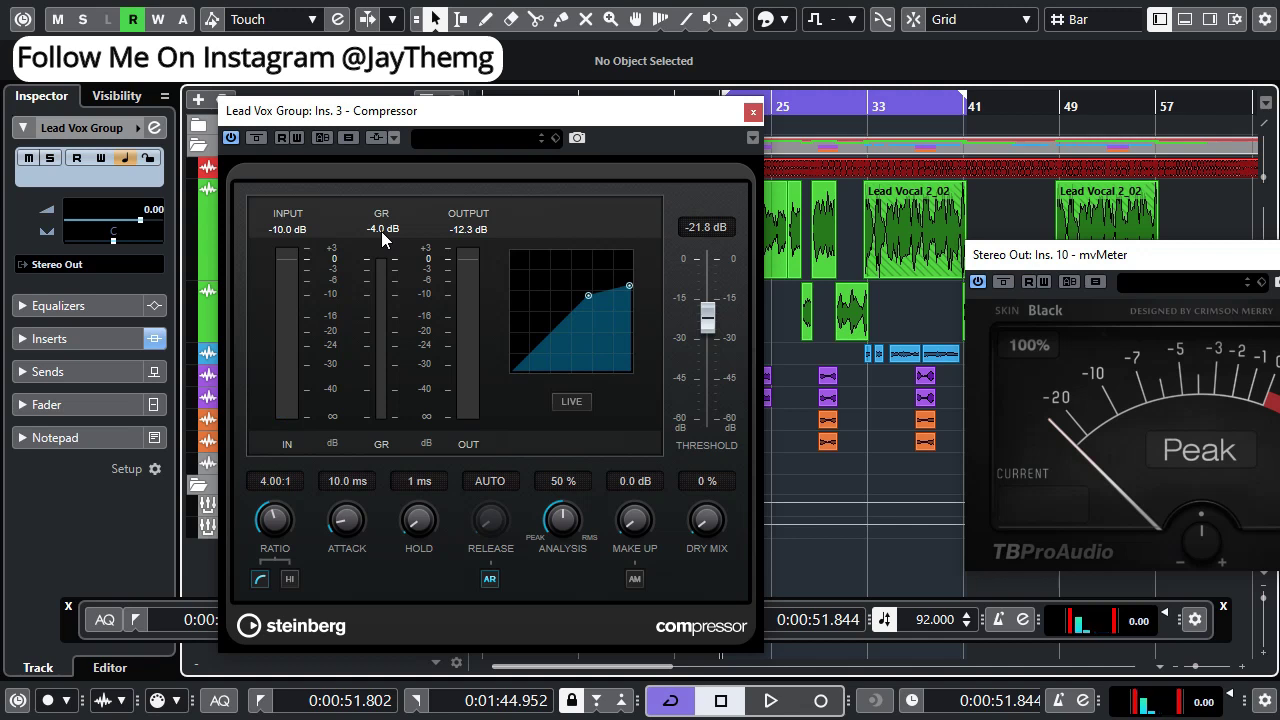
{"action": "key", "text": "space"}
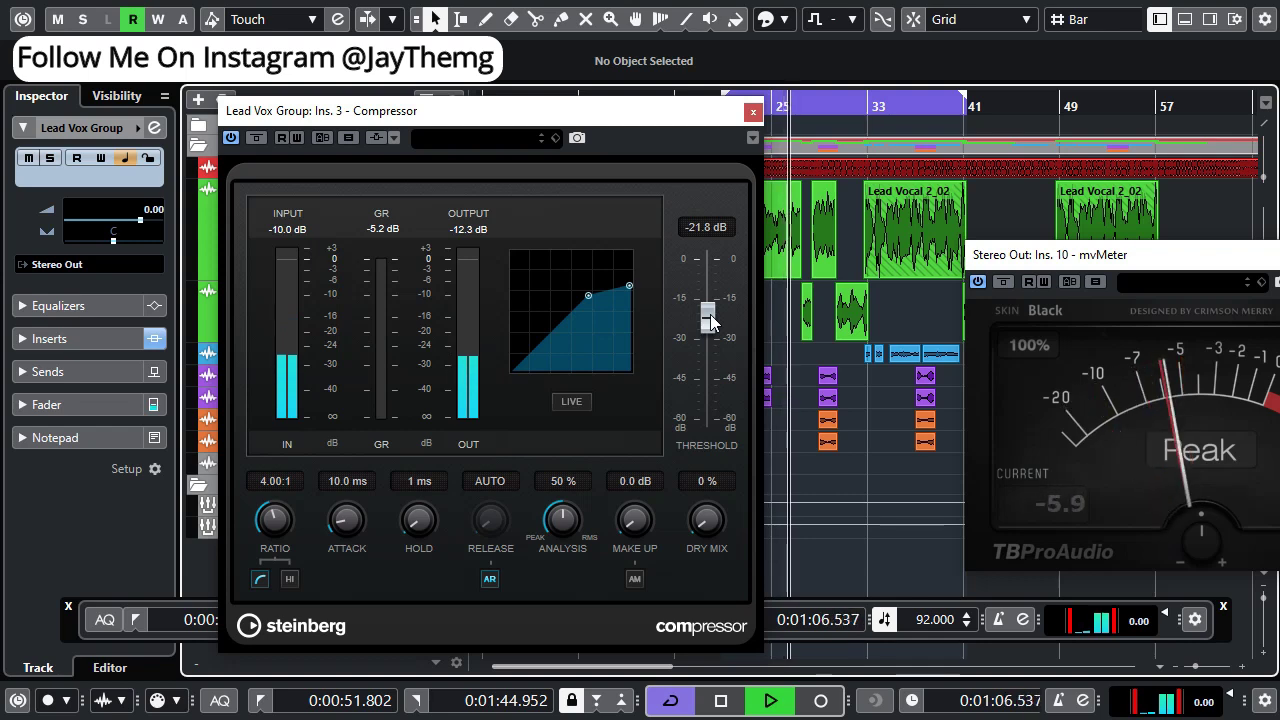
{"action": "key", "text": "space"}
{"action": "mouse_move", "coordinate": [685, 116]}
{"action": "left_mouse_down"}
{"action": "mouse_move", "coordinate": [692, 338]}
{"action": "mouse_move", "coordinate": [672, 111]}
{"action": "left_mouse_up"}
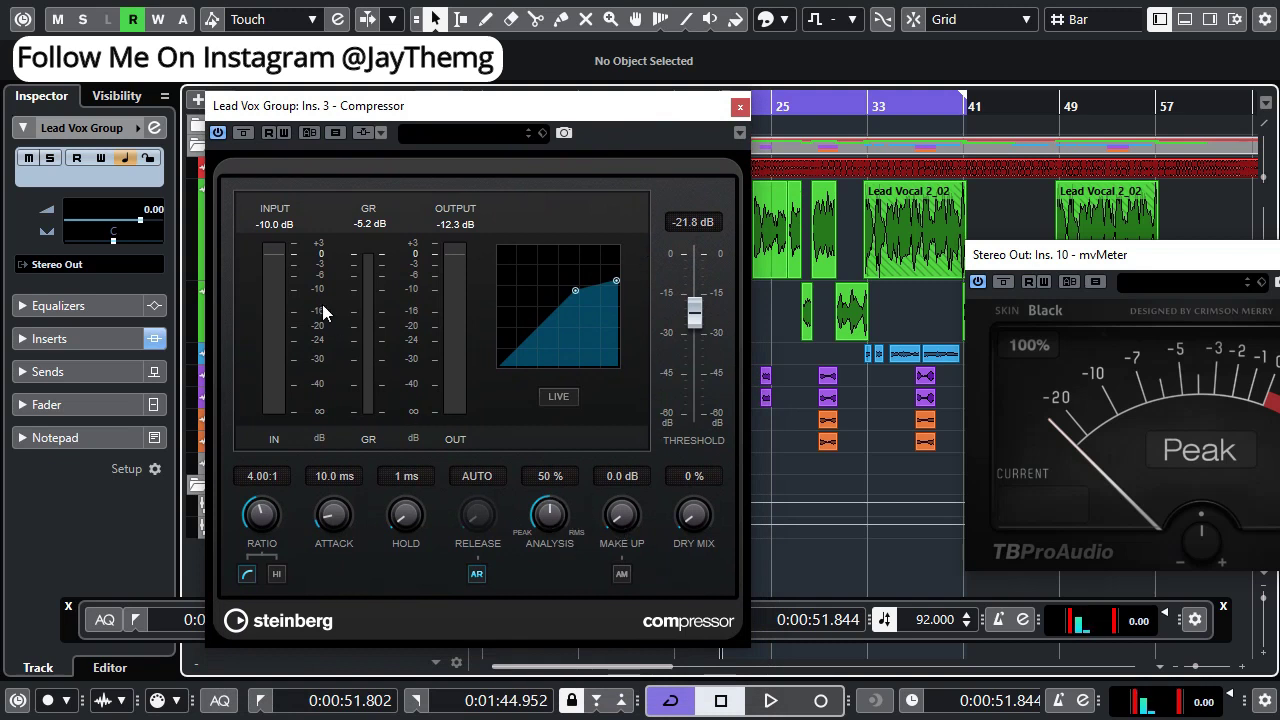
Raise the compressor's make-up gain to 6.0 dB while playing the vocals over the beat
{"action": "key", "text": "space"}
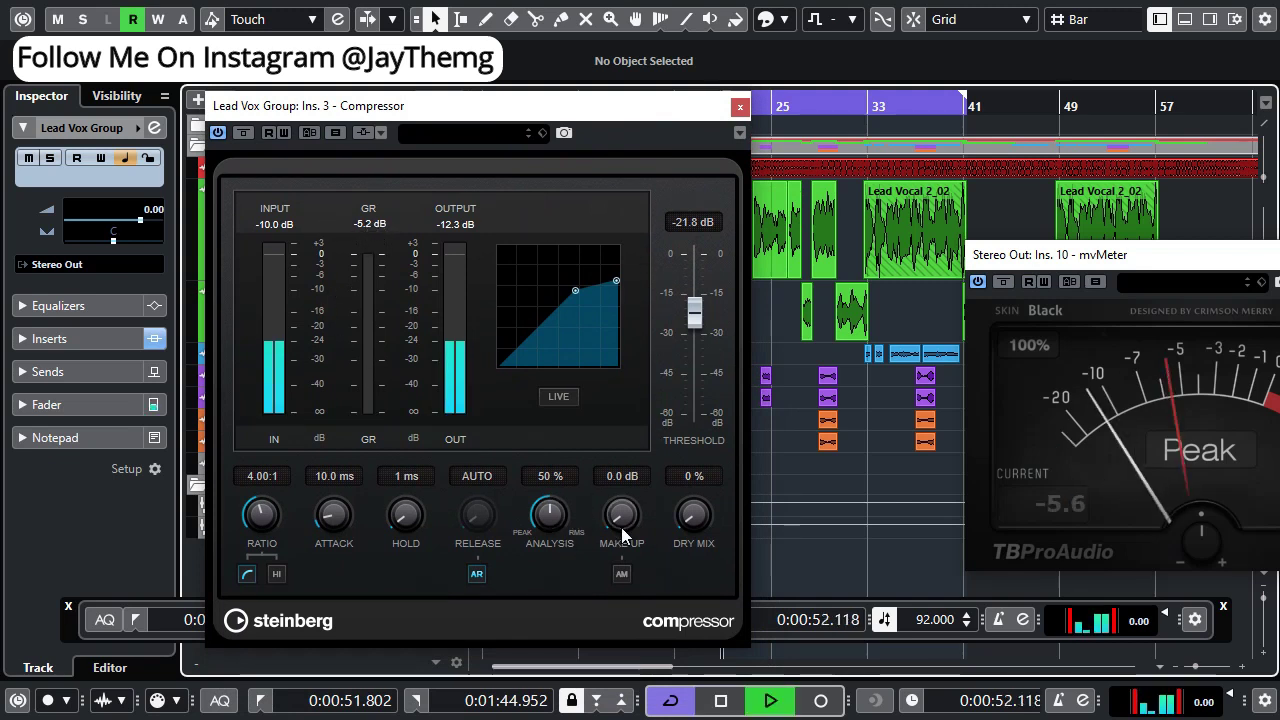
{"action": "left_click_drag", "start_coordinate": [622, 535], "coordinate": [615, 477]}
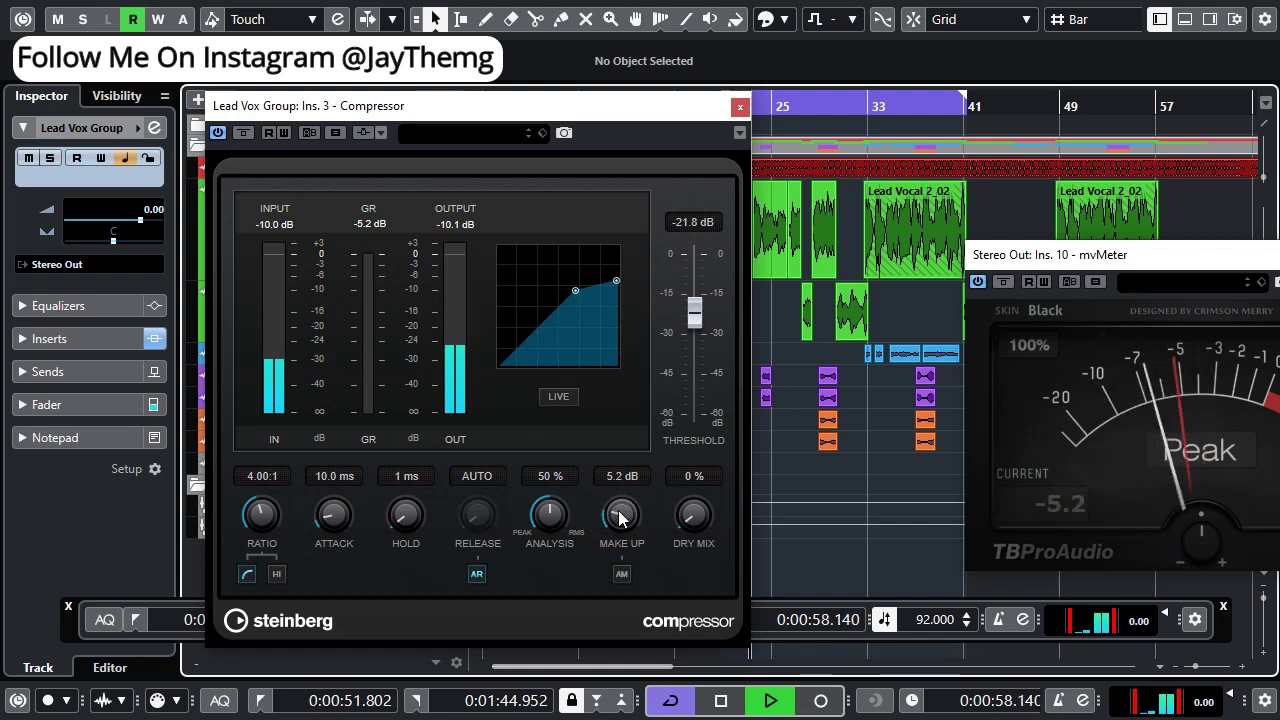
{"action": "scroll", "coordinate": [620, 514], "scroll_direction": "up", "scroll_amount": 5}
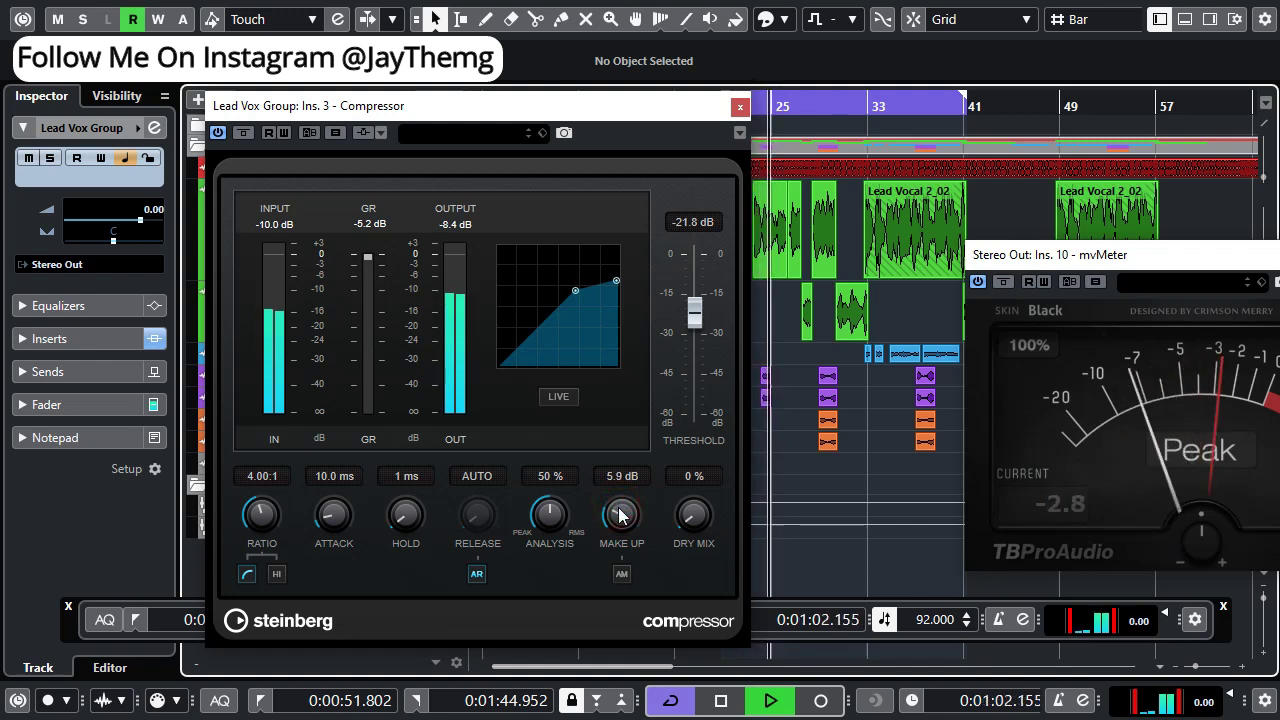
{"action": "scroll", "coordinate": [620, 514], "scroll_direction": "down", "scroll_amount": 1}
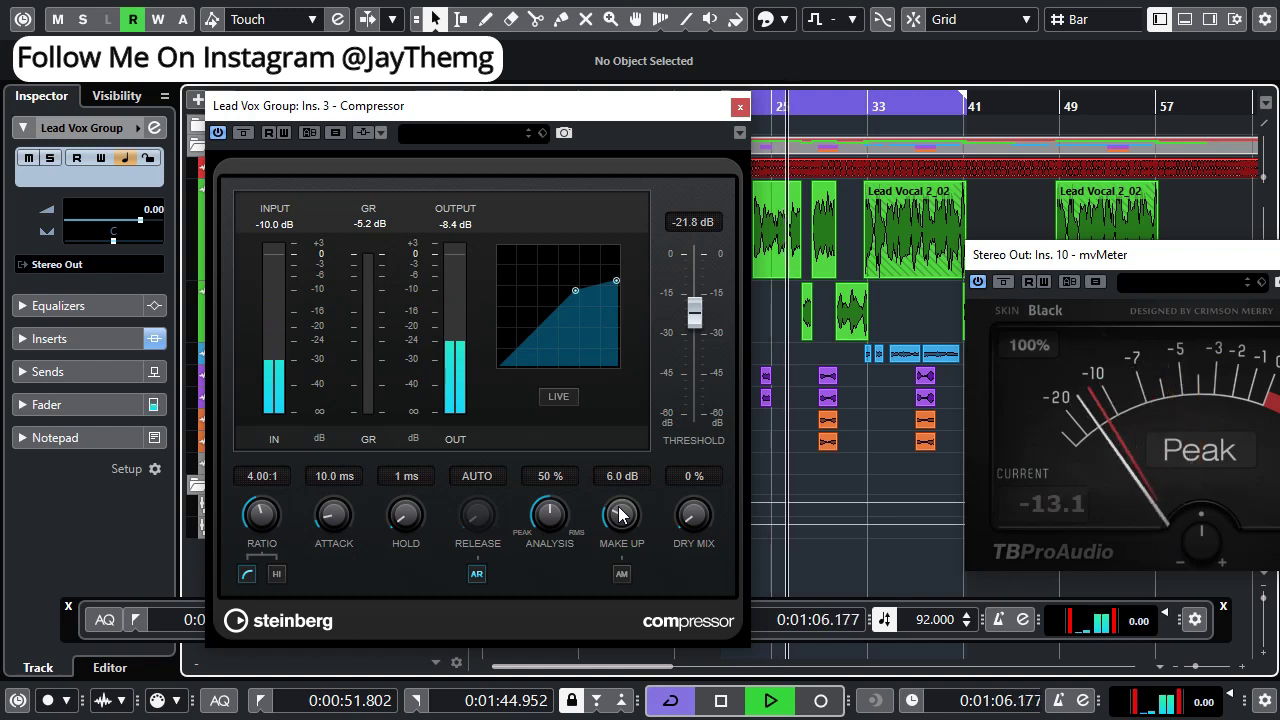
{"action": "key", "text": "space"}
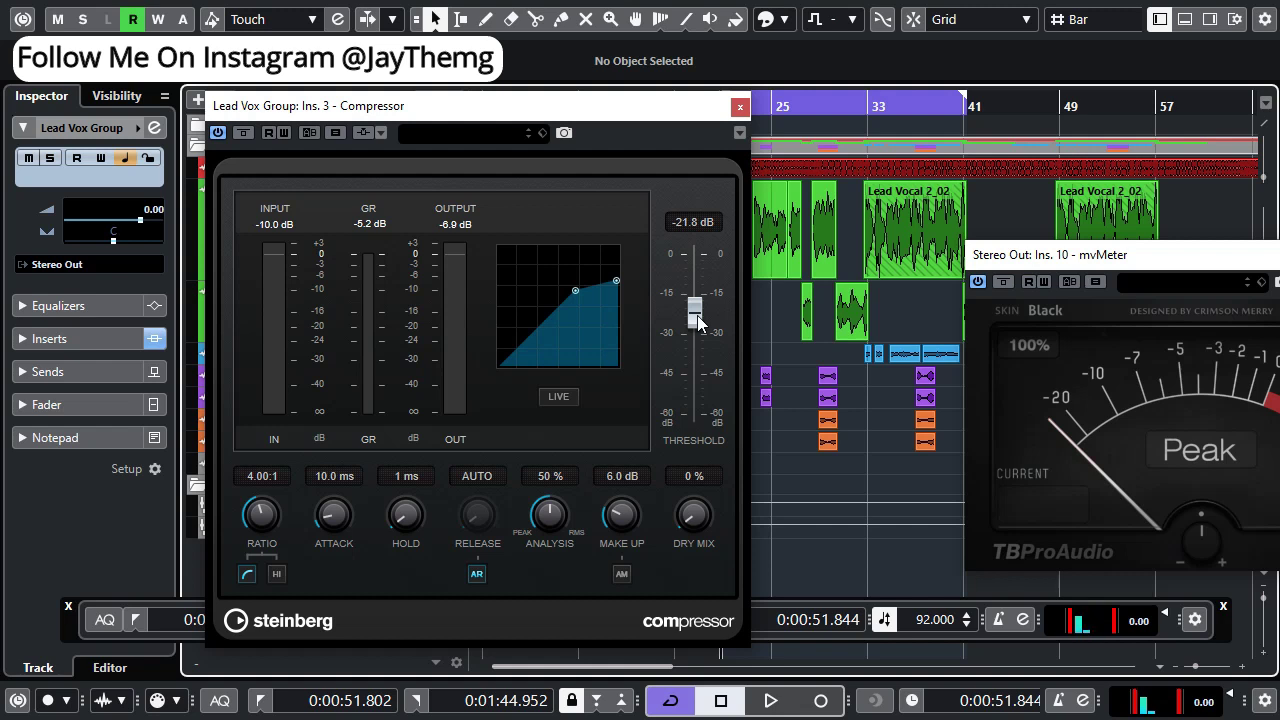
Add a second Frequency equalizer as the fourth insert on the Lead Vox Group, after the compressor
{"action": "key", "text": "e"}
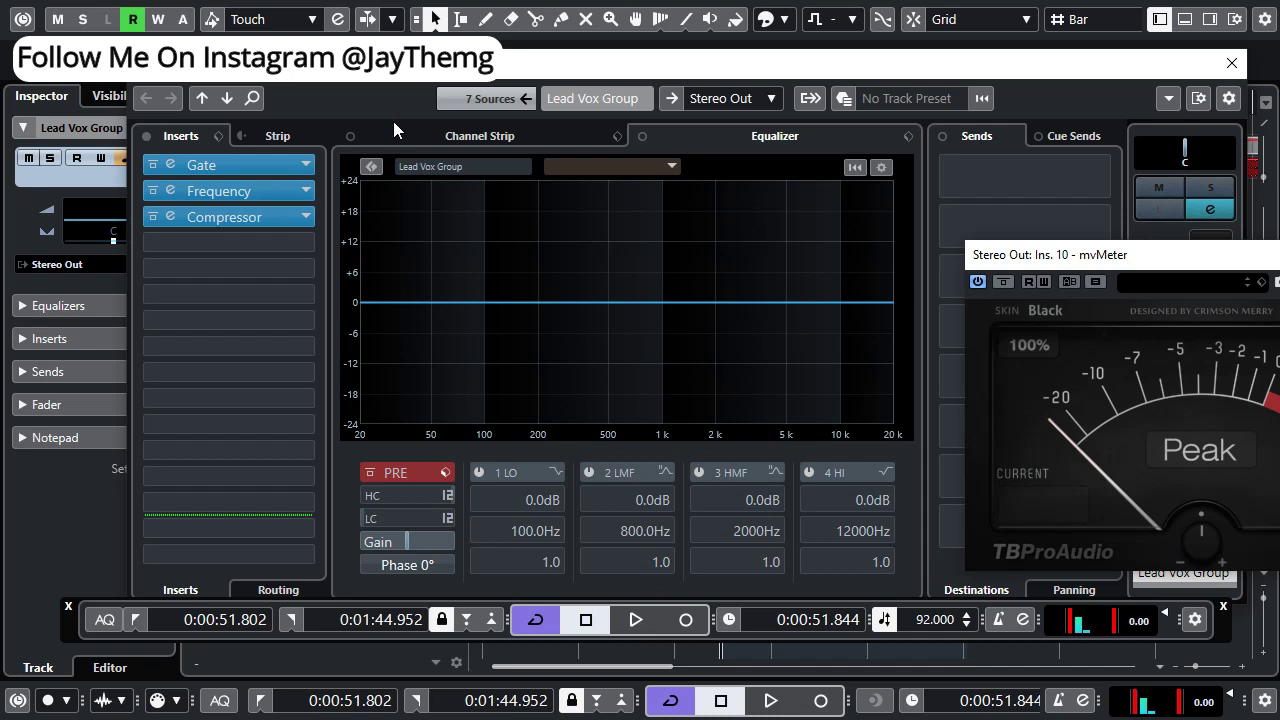
{"action": "left_click", "coordinate": [307, 243]}
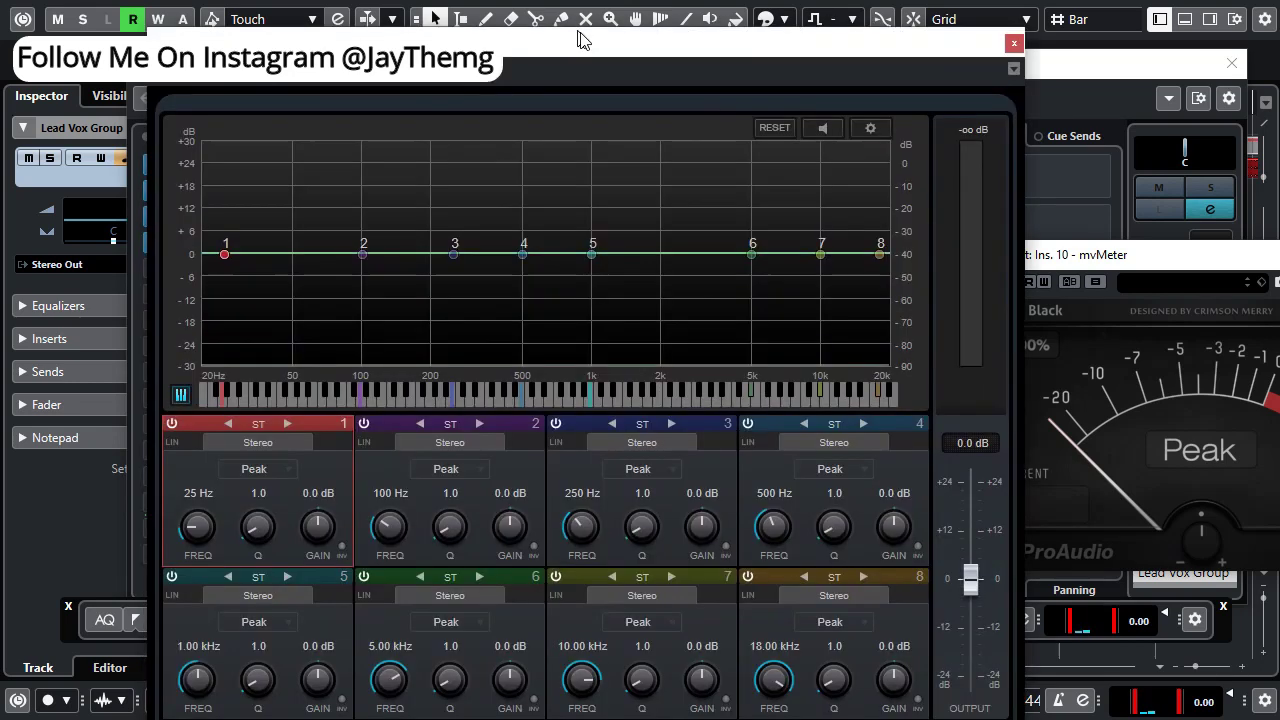
{"action": "left_click_drag", "start_coordinate": [578, 30], "coordinate": [581, 33]}
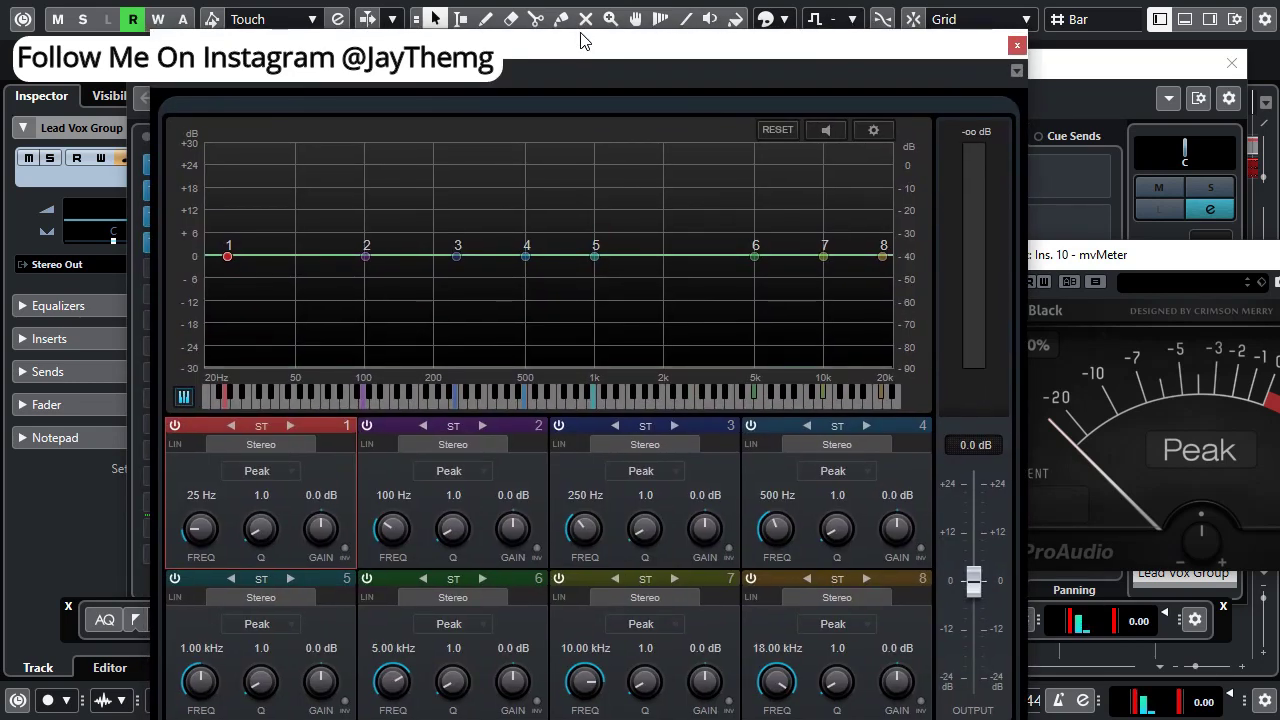
Move band 5 of the new equalizer to 1.82 kHz and make it a High Shelf filter
{"action": "left_click", "coordinate": [595, 258]}
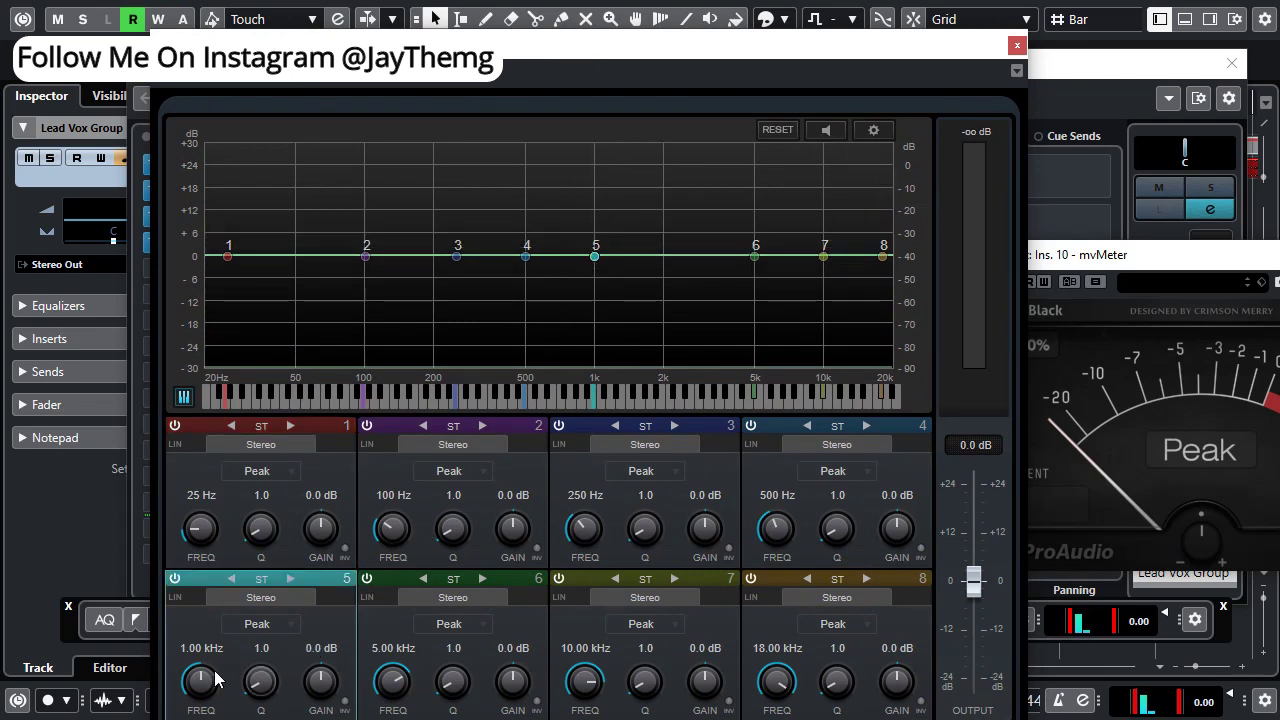
{"action": "scroll", "coordinate": [199, 682], "scroll_direction": "up", "scroll_amount": 8}
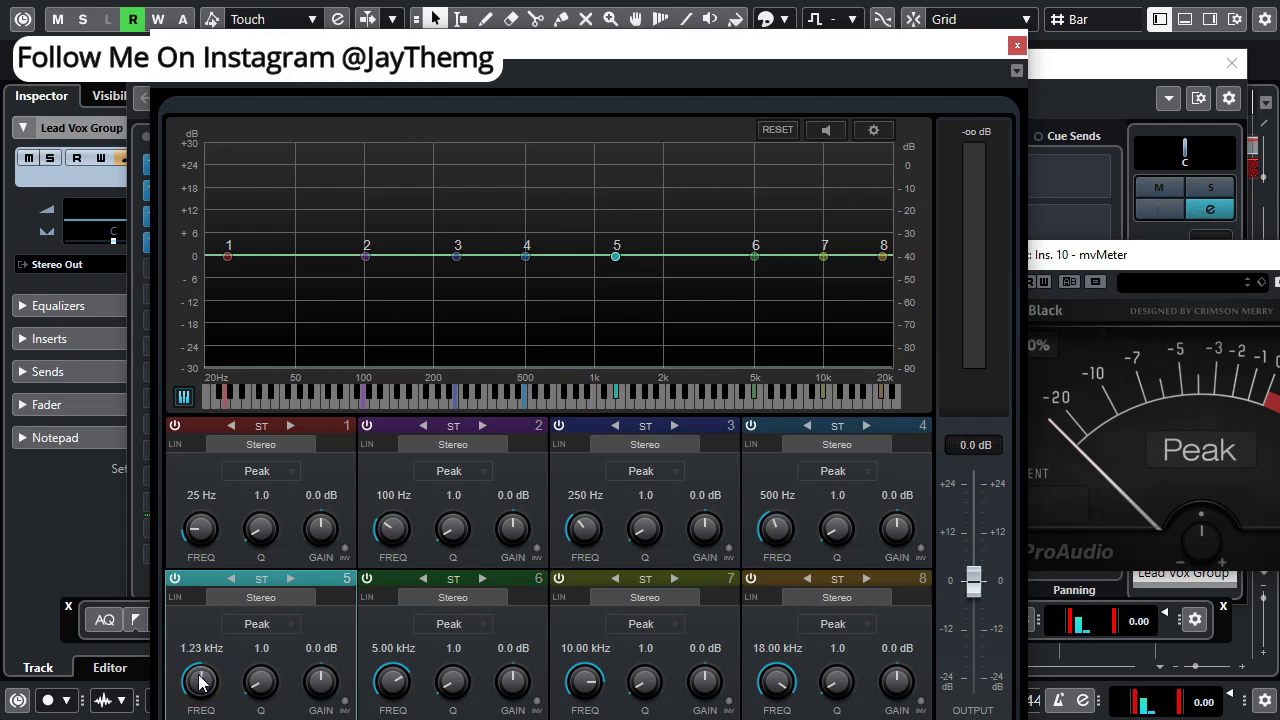
{"action": "scroll", "coordinate": [199, 680], "scroll_direction": "up", "scroll_amount": 2}
{"action": "left_click", "coordinate": [257, 623]}
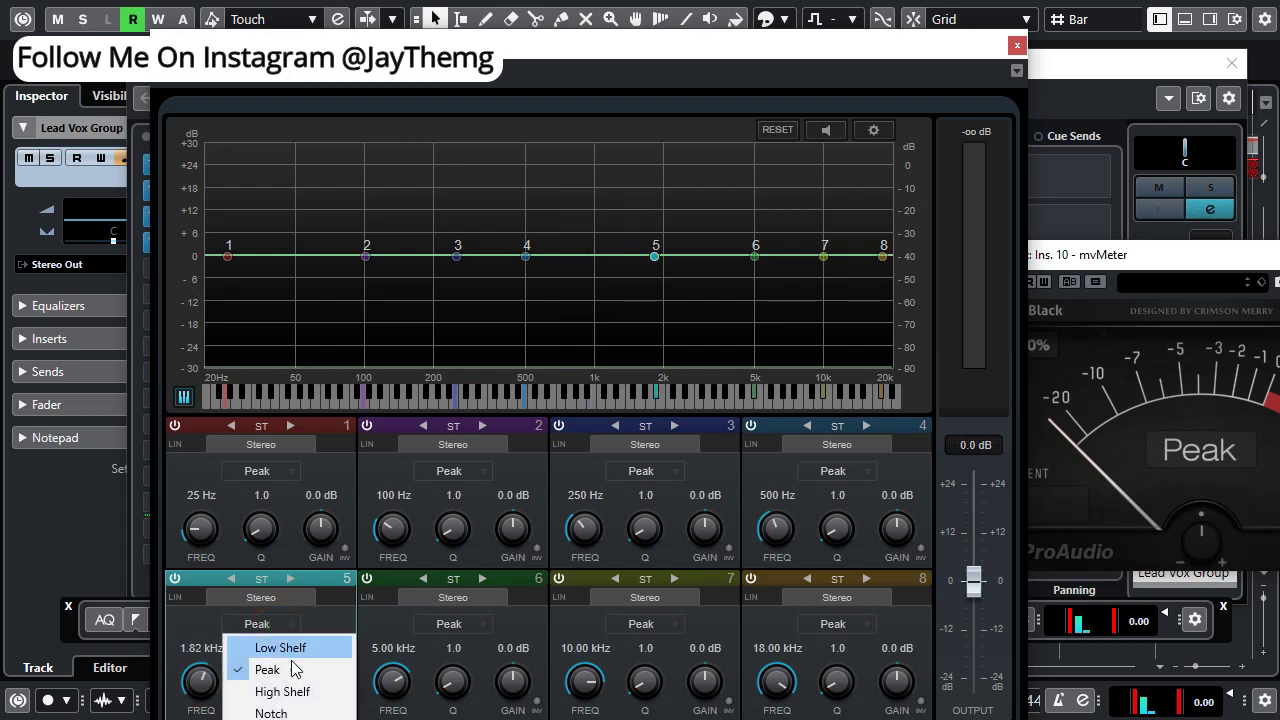
{"action": "left_click", "coordinate": [286, 692]}
Boost the band 5 high shelf to 5.8 dB, adjusting the gain by ear while the mix plays
{"action": "scroll", "coordinate": [330, 694], "scroll_direction": "up", "scroll_amount": 3}
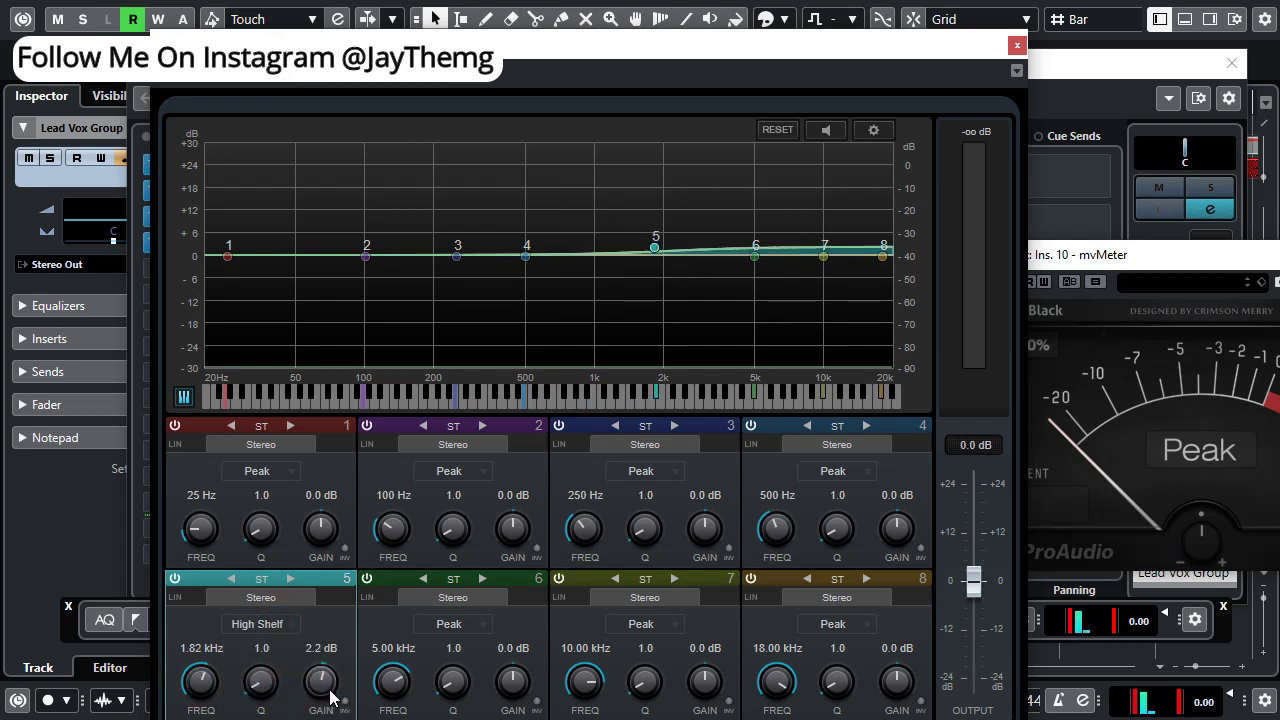
{"action": "scroll", "coordinate": [319, 686], "scroll_direction": "up", "scroll_amount": 3}
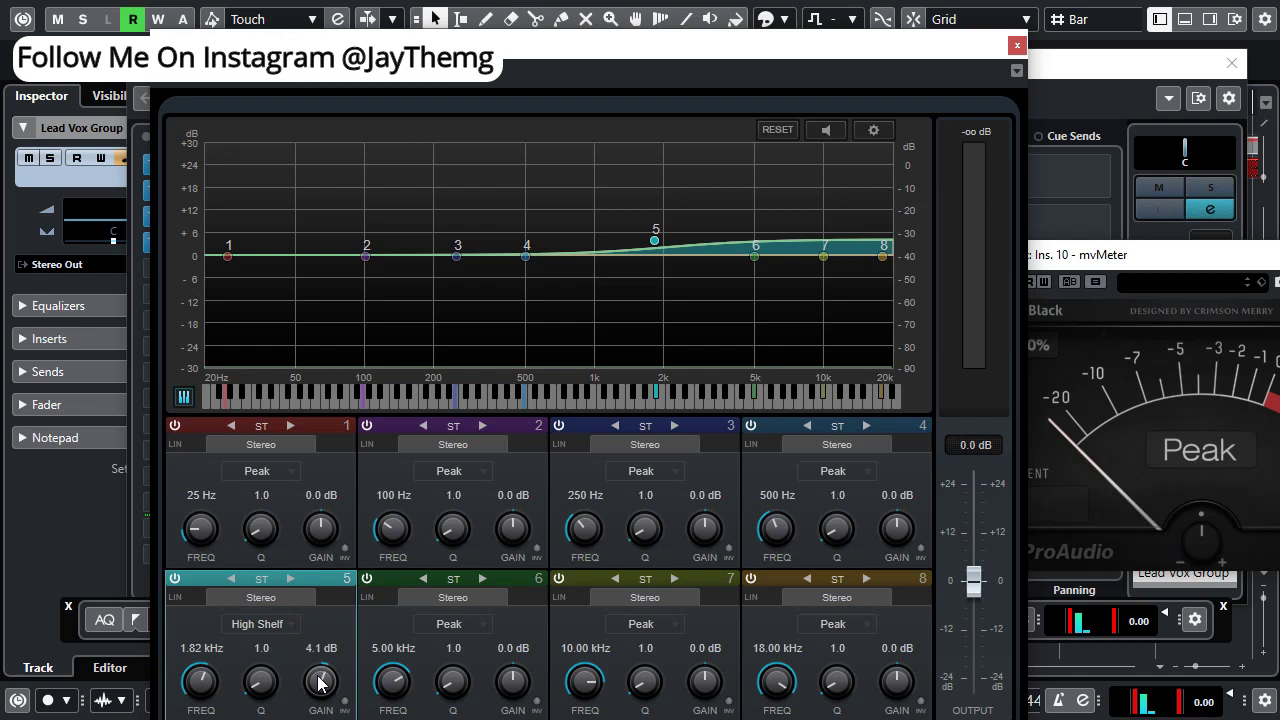
{"action": "scroll", "coordinate": [319, 686], "scroll_direction": "down", "scroll_amount": 4}
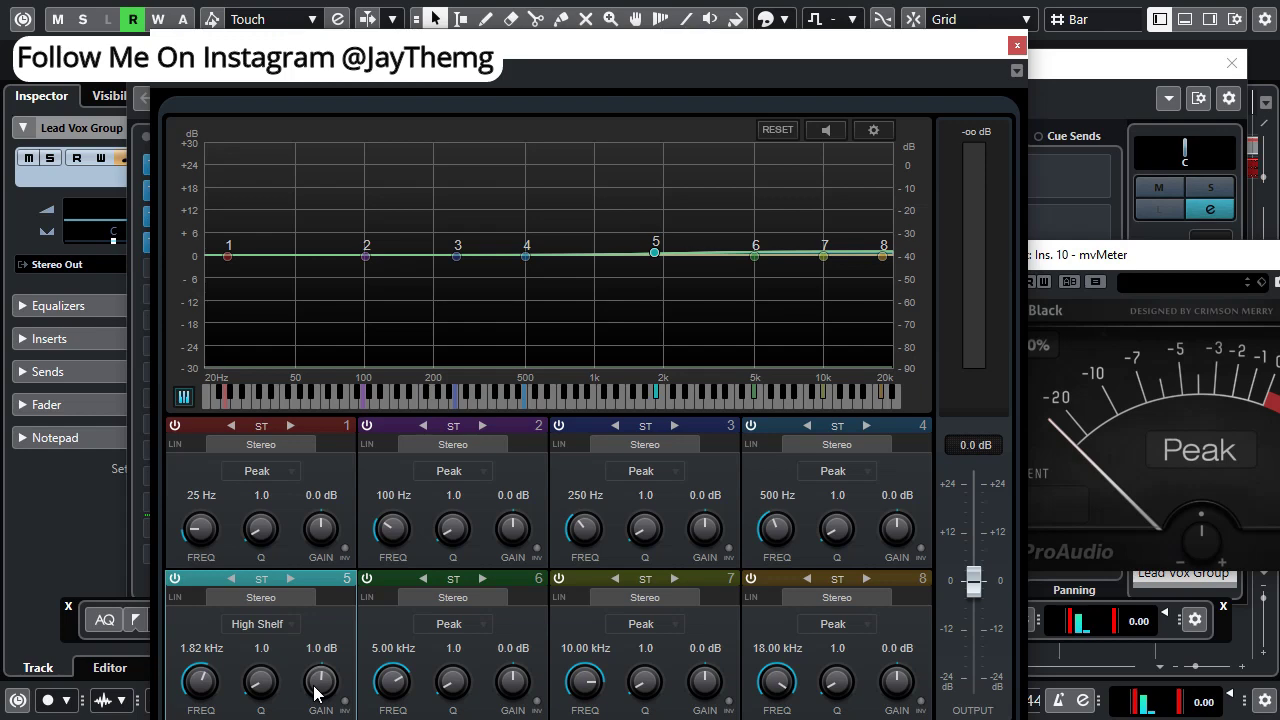
{"action": "scroll", "coordinate": [318, 688], "scroll_direction": "up", "scroll_amount": 1}
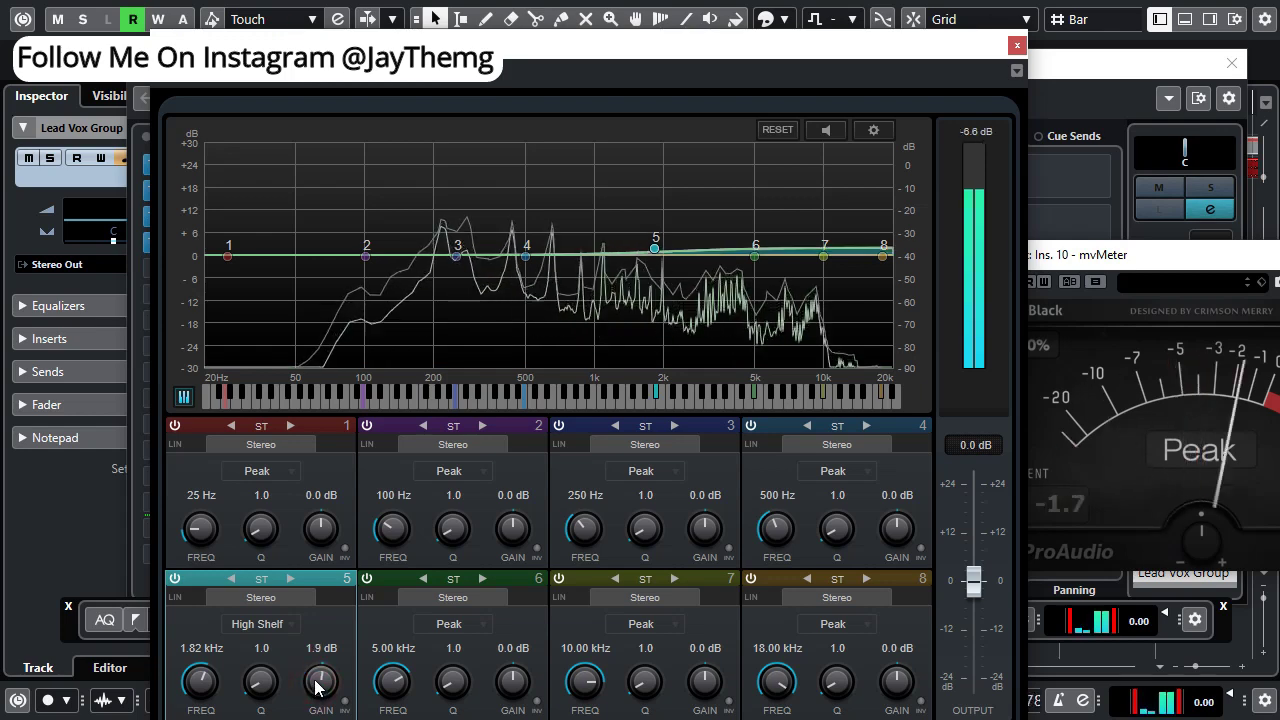
{"action": "scroll", "coordinate": [318, 684], "scroll_direction": "up", "scroll_amount": 2}
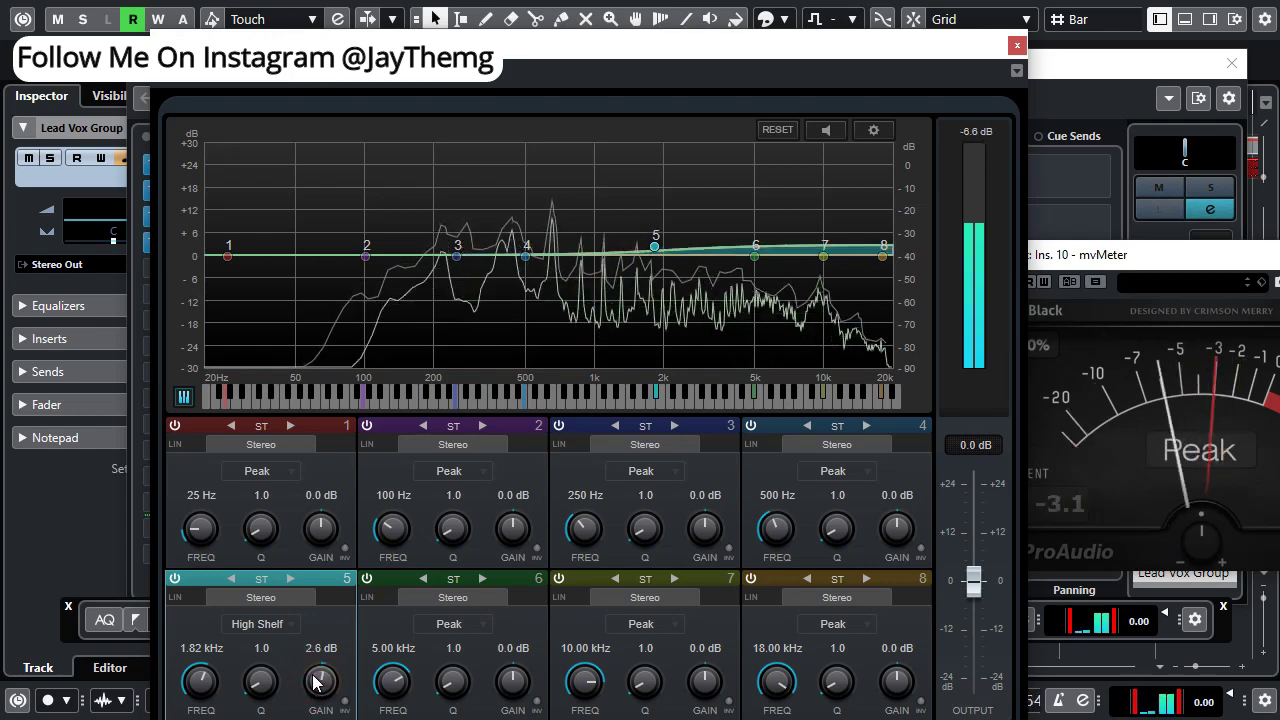
{"action": "scroll", "coordinate": [316, 682], "scroll_direction": "up", "scroll_amount": 1}
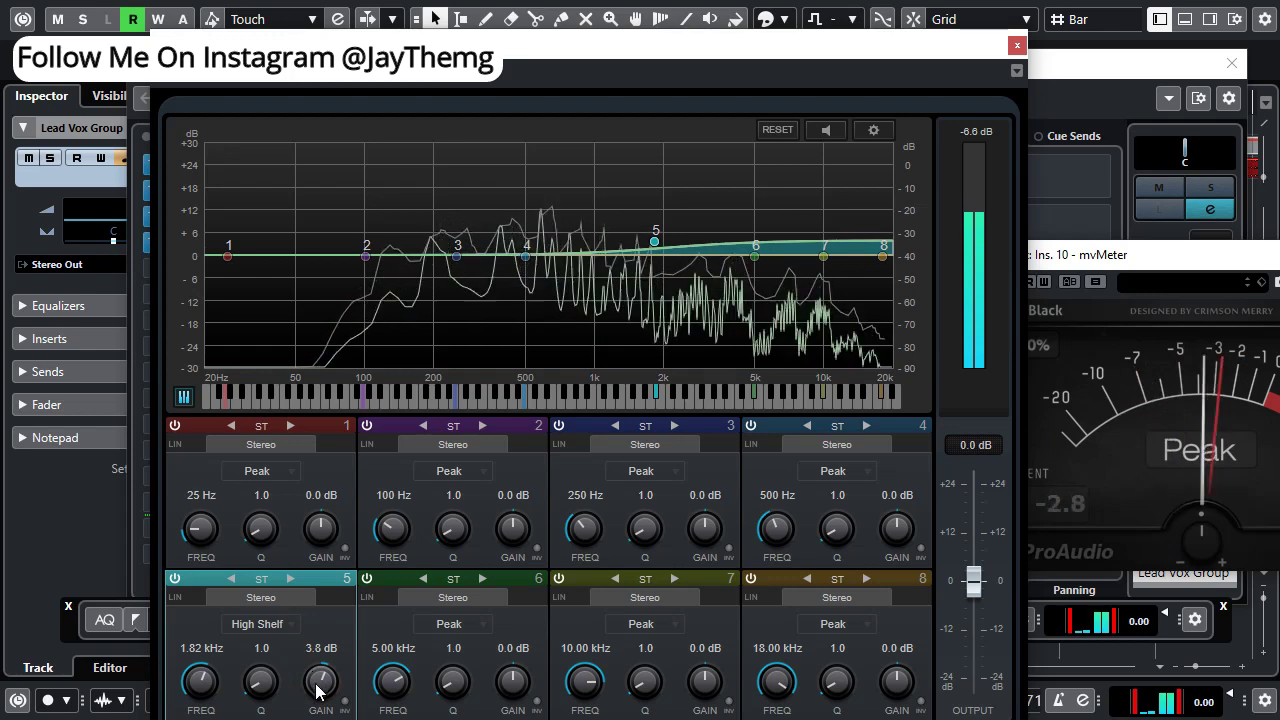
{"action": "scroll", "coordinate": [318, 685], "scroll_direction": "up", "scroll_amount": 1}
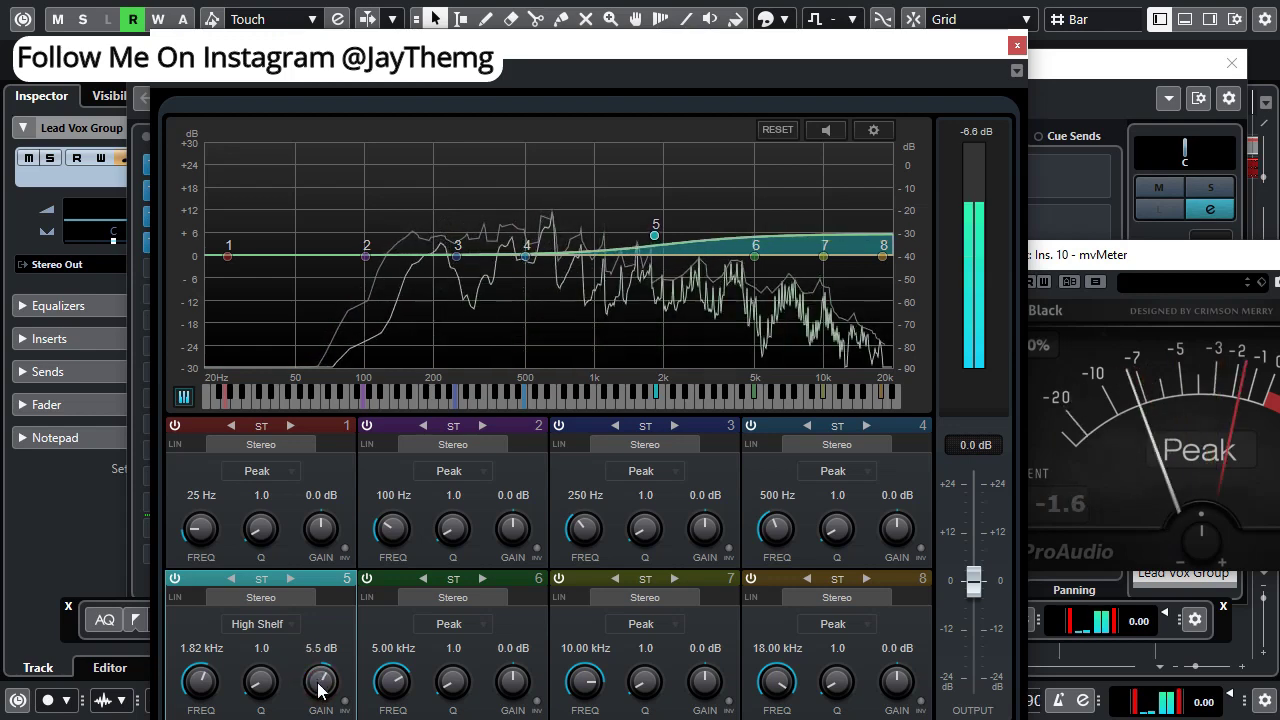
{"action": "scroll", "coordinate": [318, 684], "scroll_direction": "up", "scroll_amount": 1}
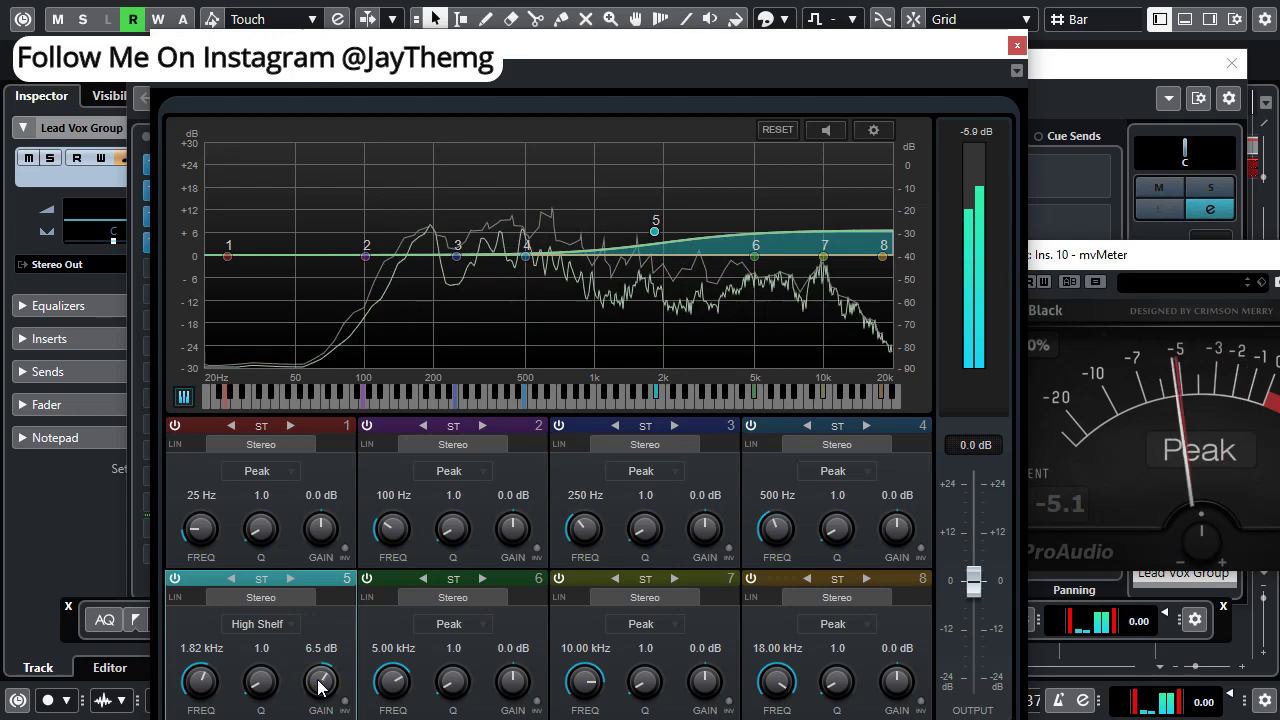
{"action": "scroll", "coordinate": [318, 684], "scroll_direction": "down", "scroll_amount": 1}
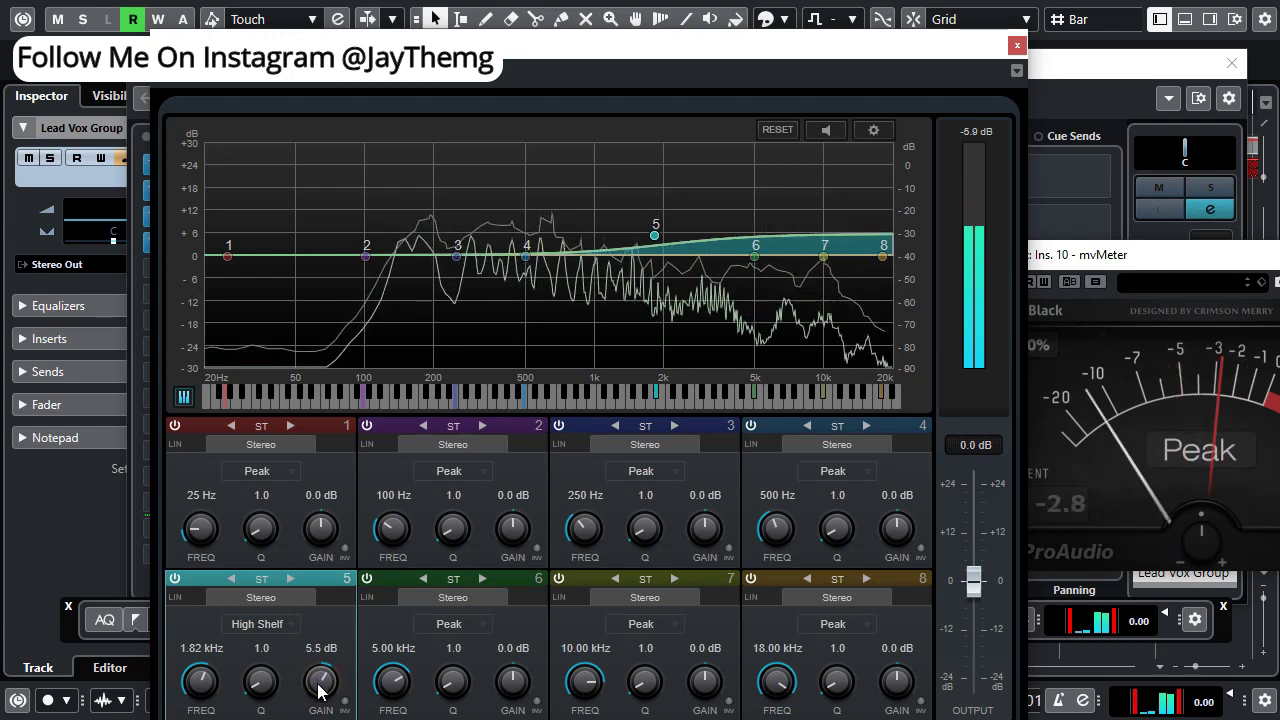
{"action": "left_click_drag", "start_coordinate": [317, 684], "coordinate": [320, 687]}
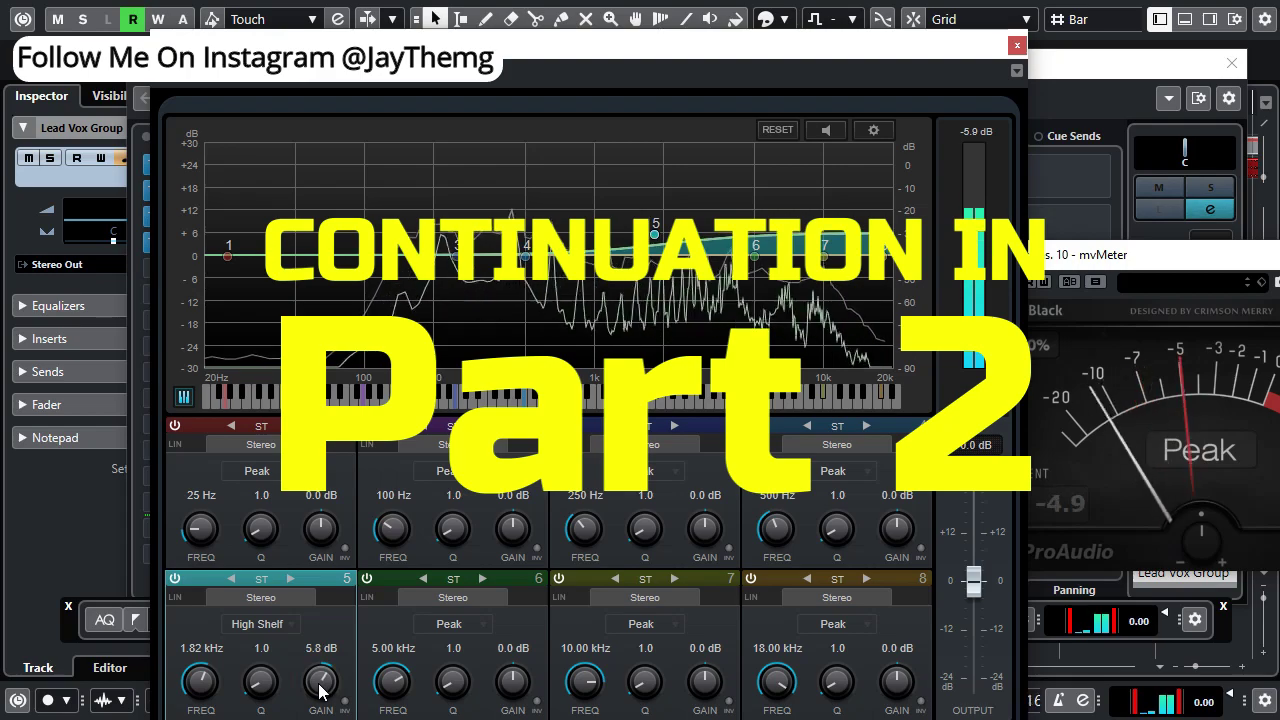